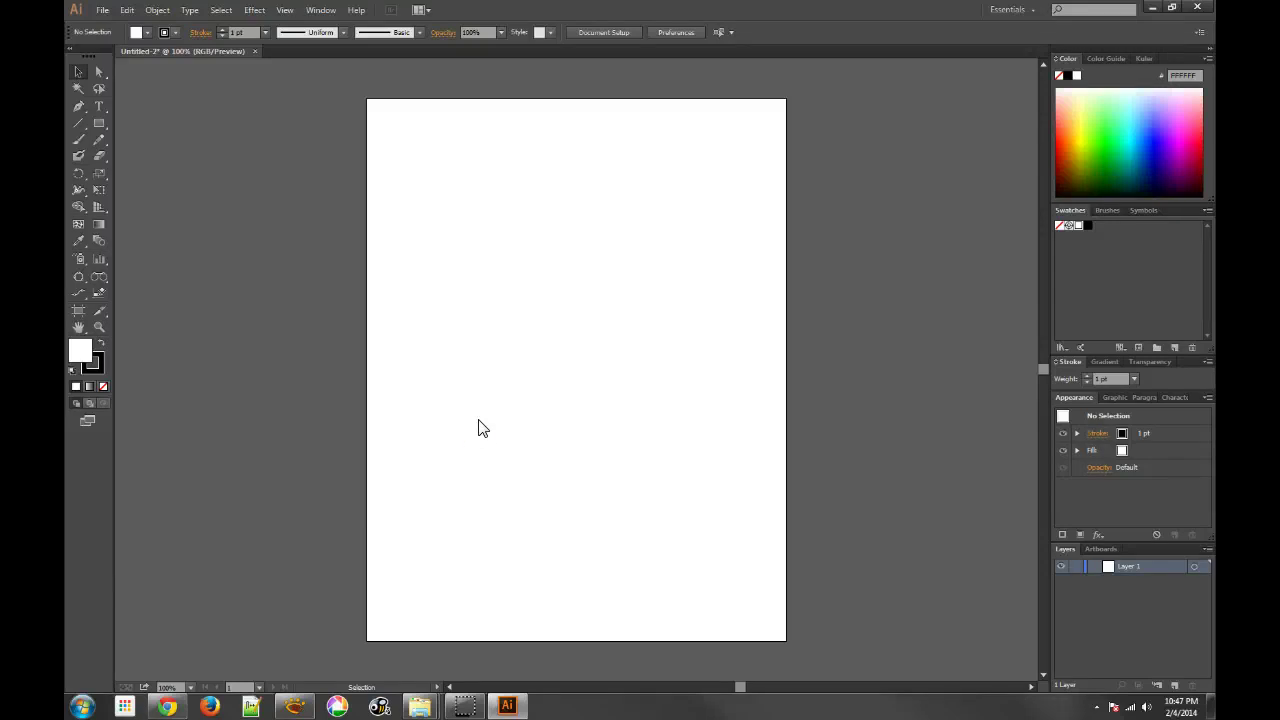
Draw a 1.375 in square with the Rectangle tool and Alt-drag copies of it.
left_click(469, 427)
left_click(97, 123)
left_click_drag(457, 217, 648, 262)
left_click(80, 71)
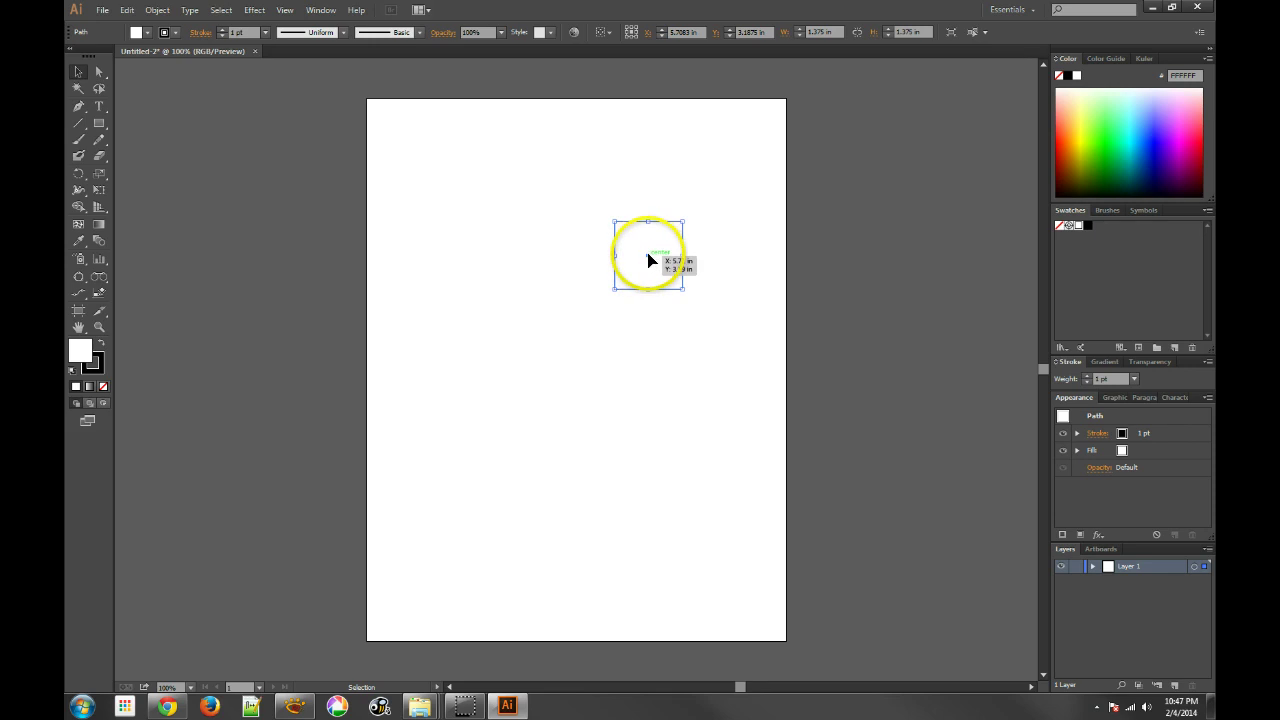
left_click_drag(648, 261, 489, 401)
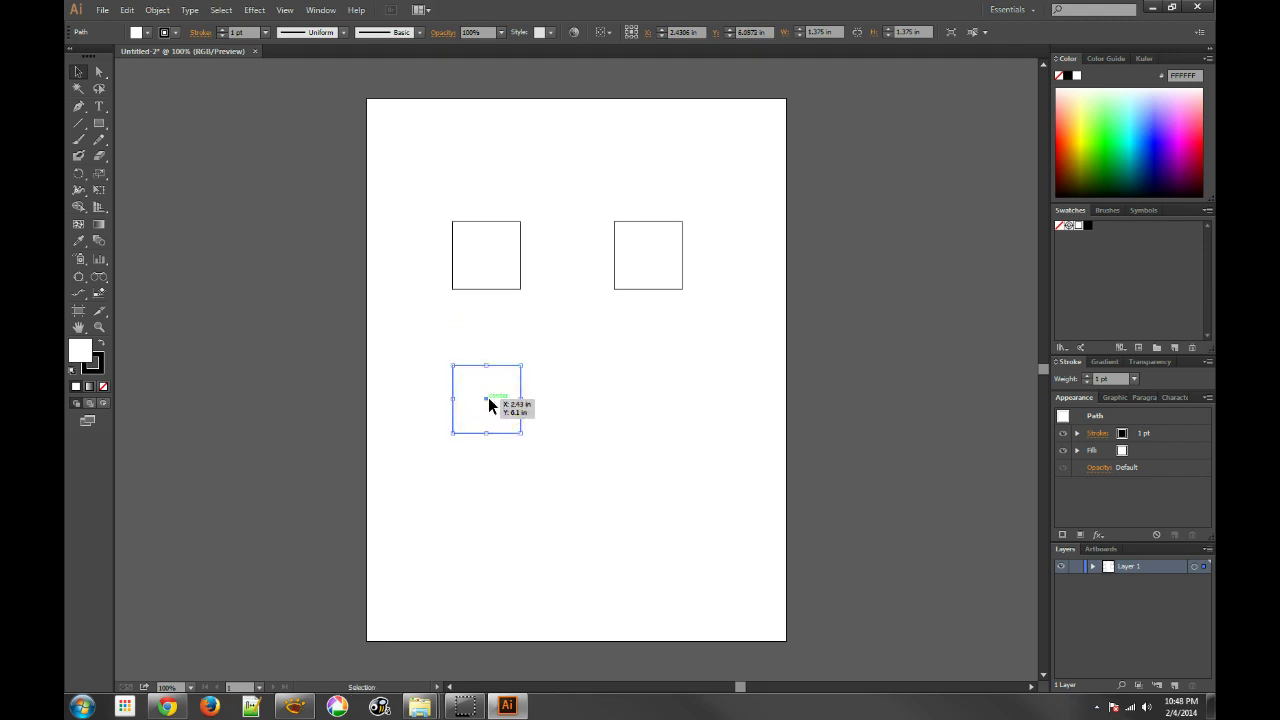
Apply a 0.1389 in Offset Path effect to the top-right square, checked with Preview.
left_click(591, 331)
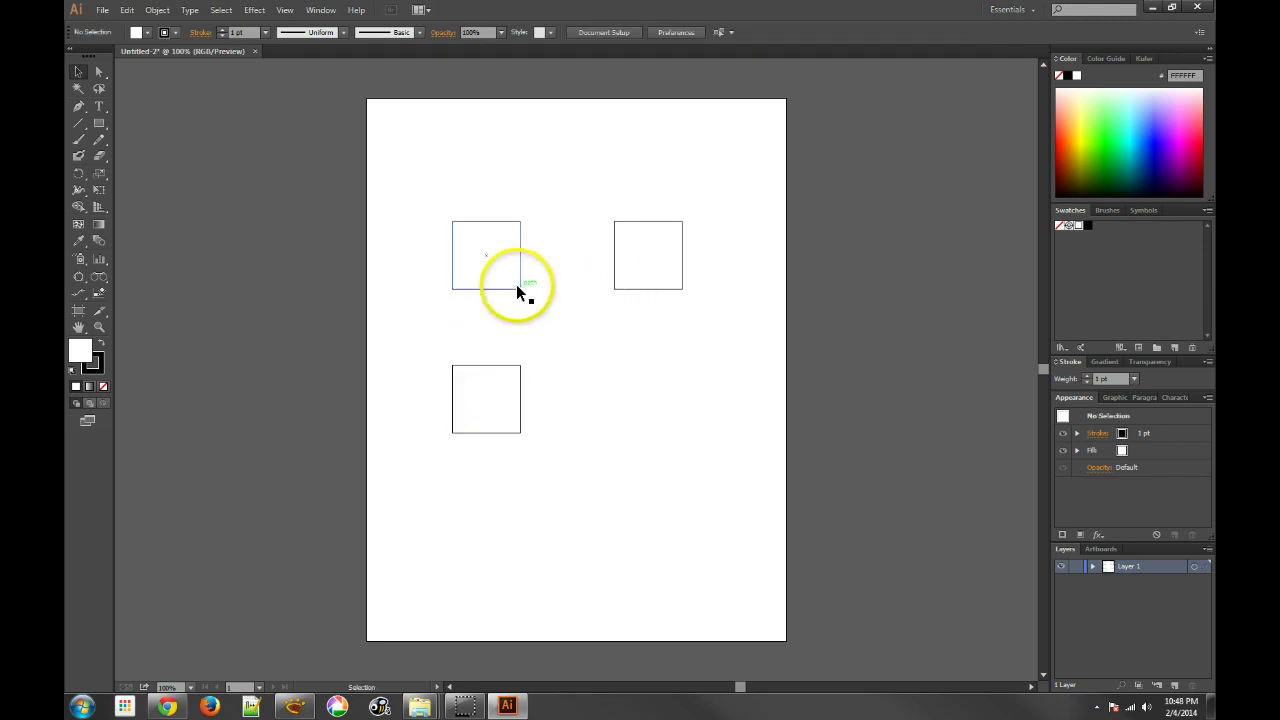
left_click(634, 223)
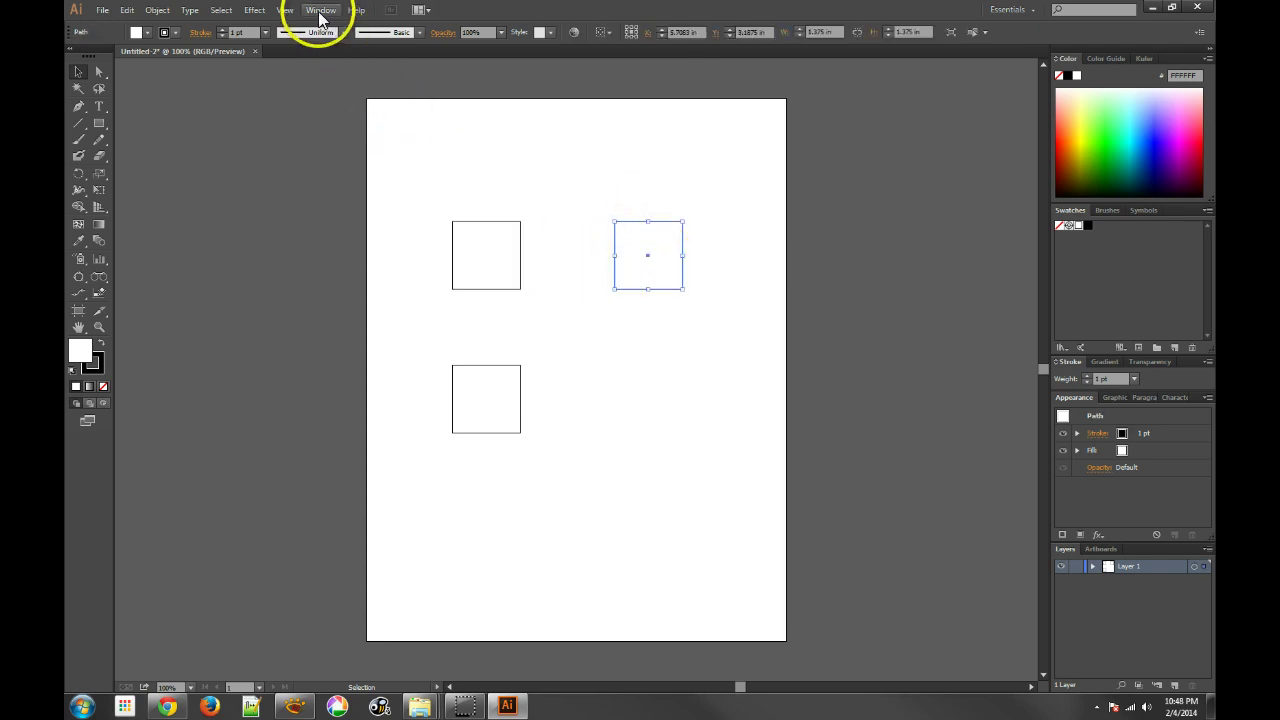
left_click(257, 11)
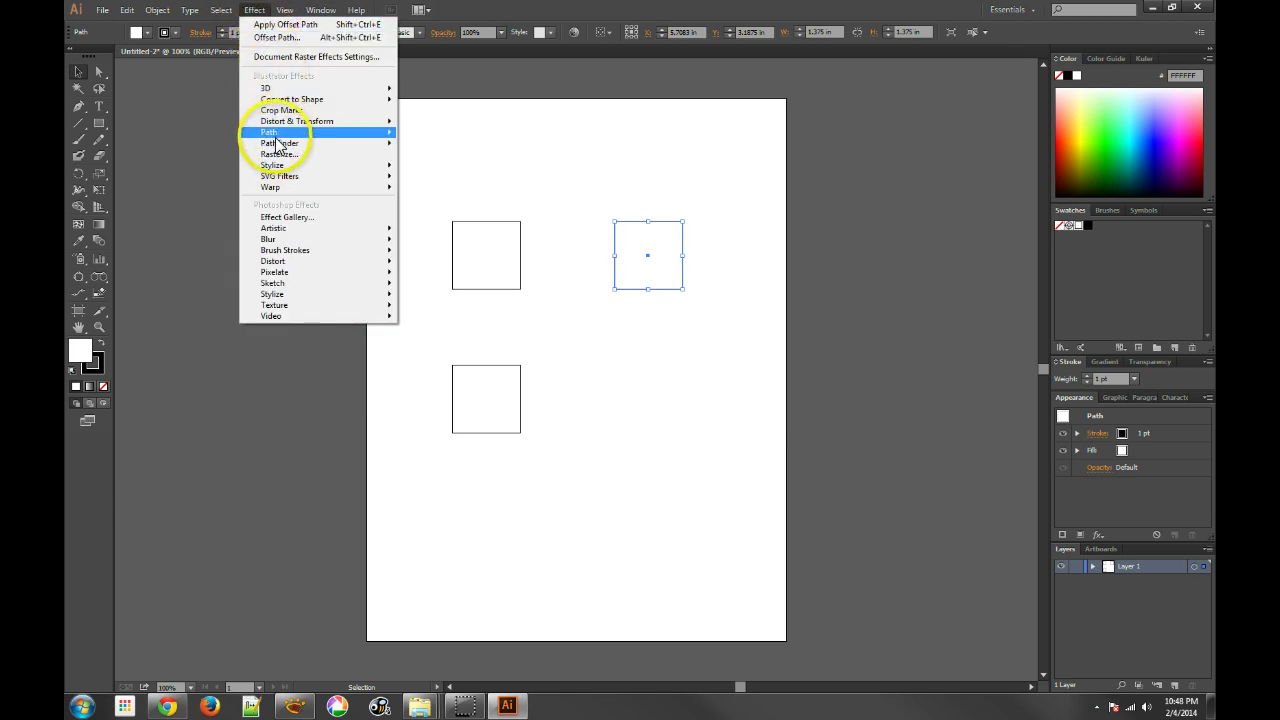
mouse_move(277, 135)
left_click(443, 134)
left_click_drag(688, 288, 769, 358)
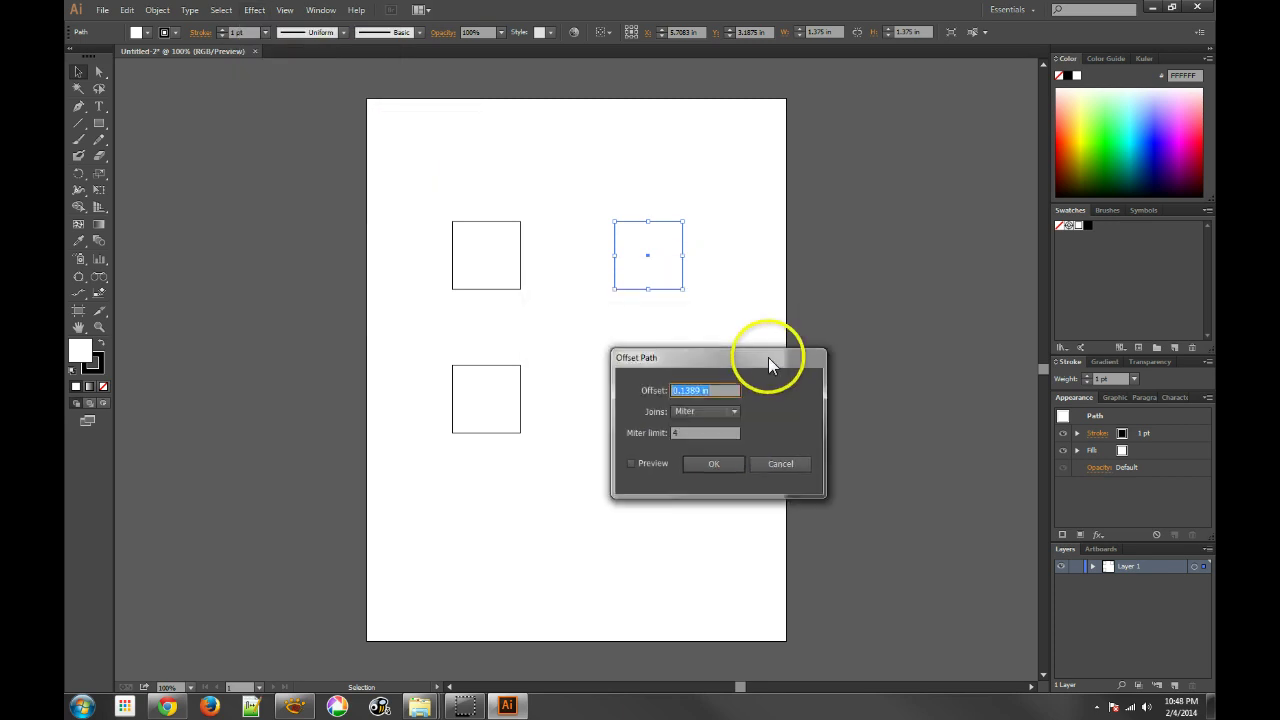
left_click(630, 464)
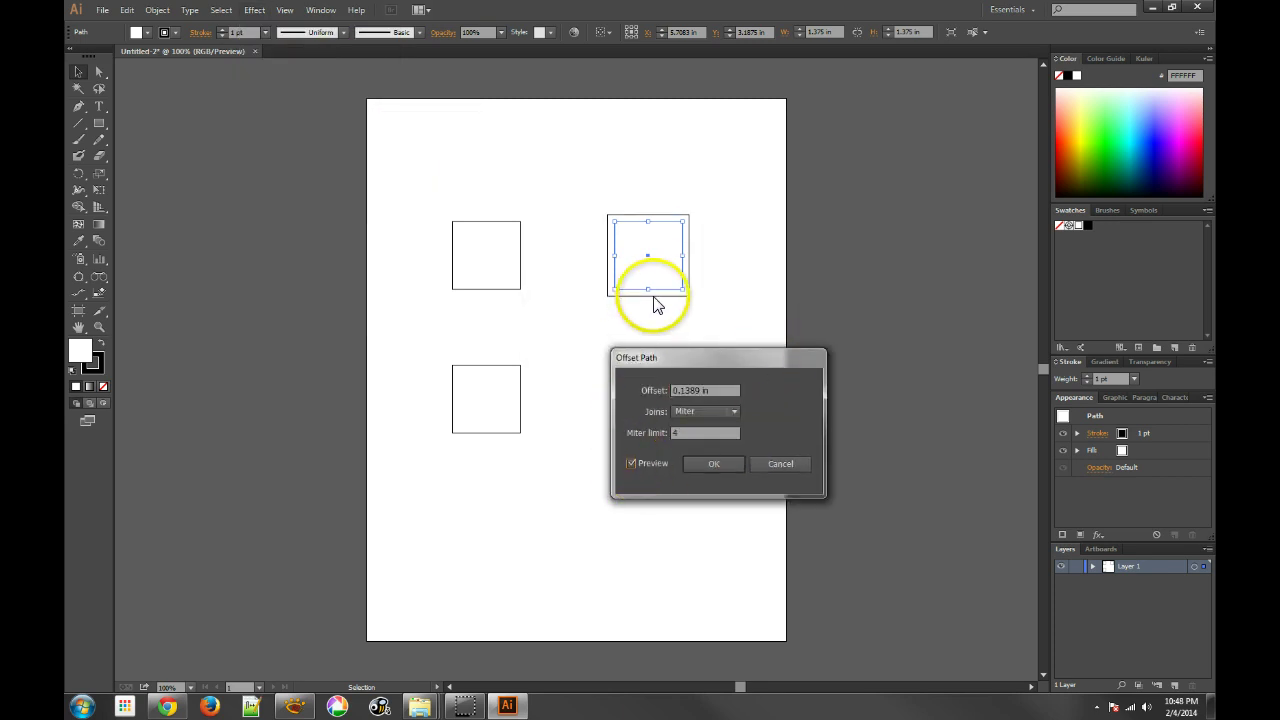
left_click(714, 464)
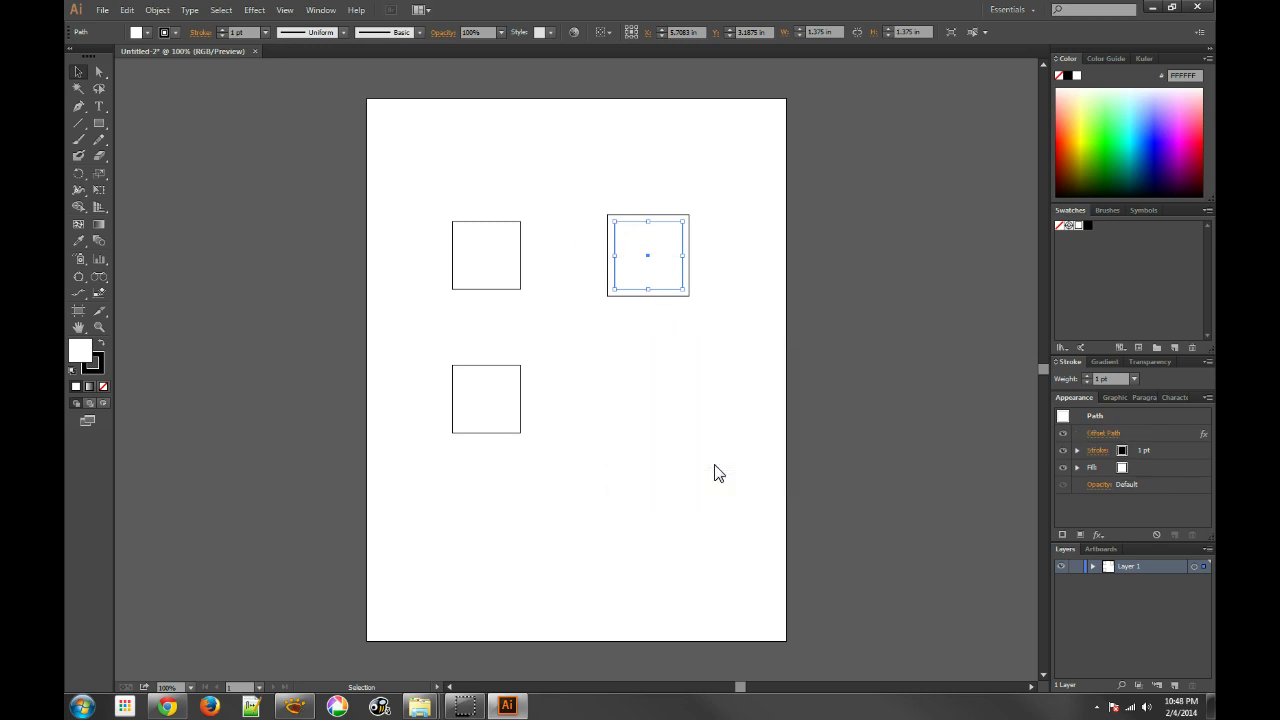
Undo the Offset Path effect on the top-right square so it is a plain square again.
left_click(649, 338)
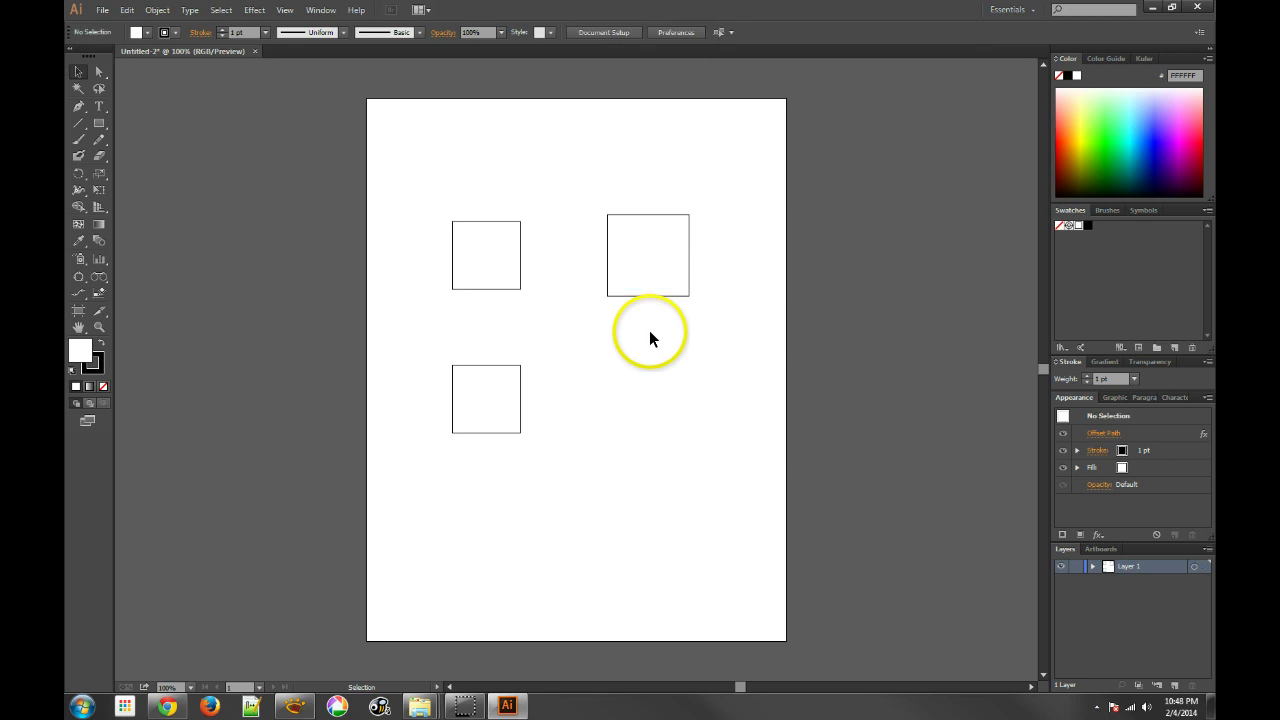
left_click(651, 288)
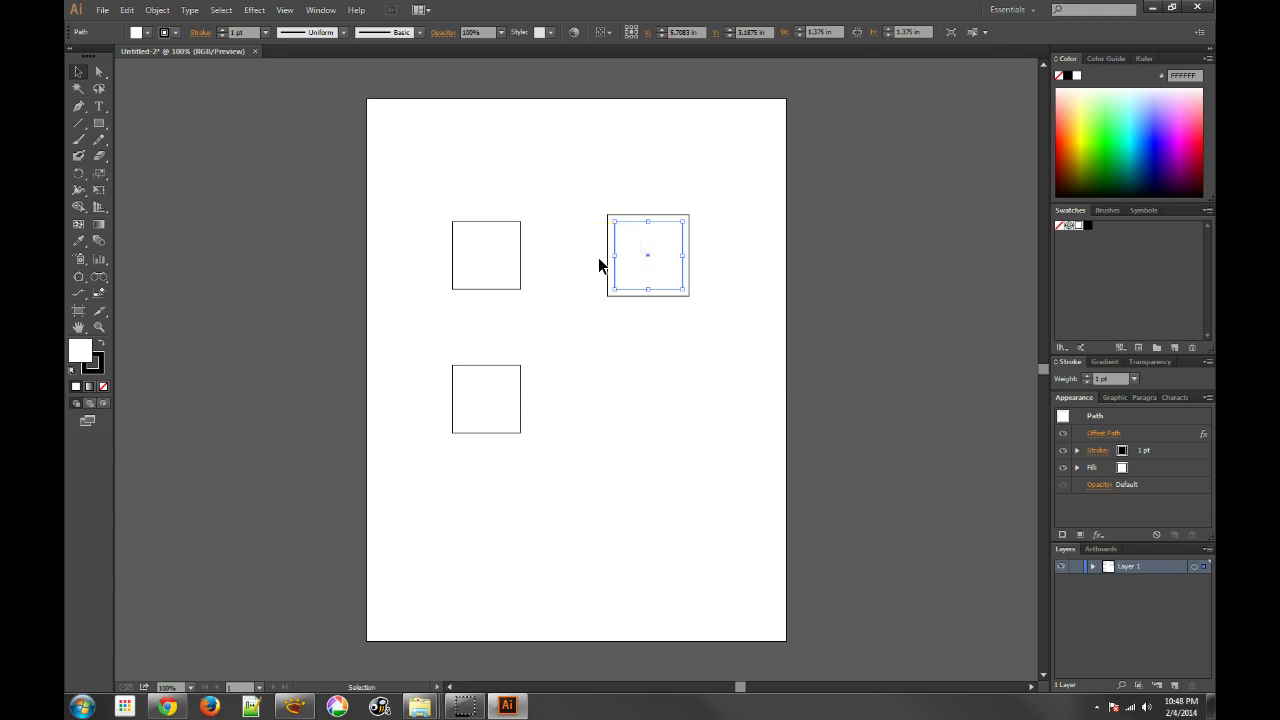
key("a")
key("v")
key("ctrl+z")
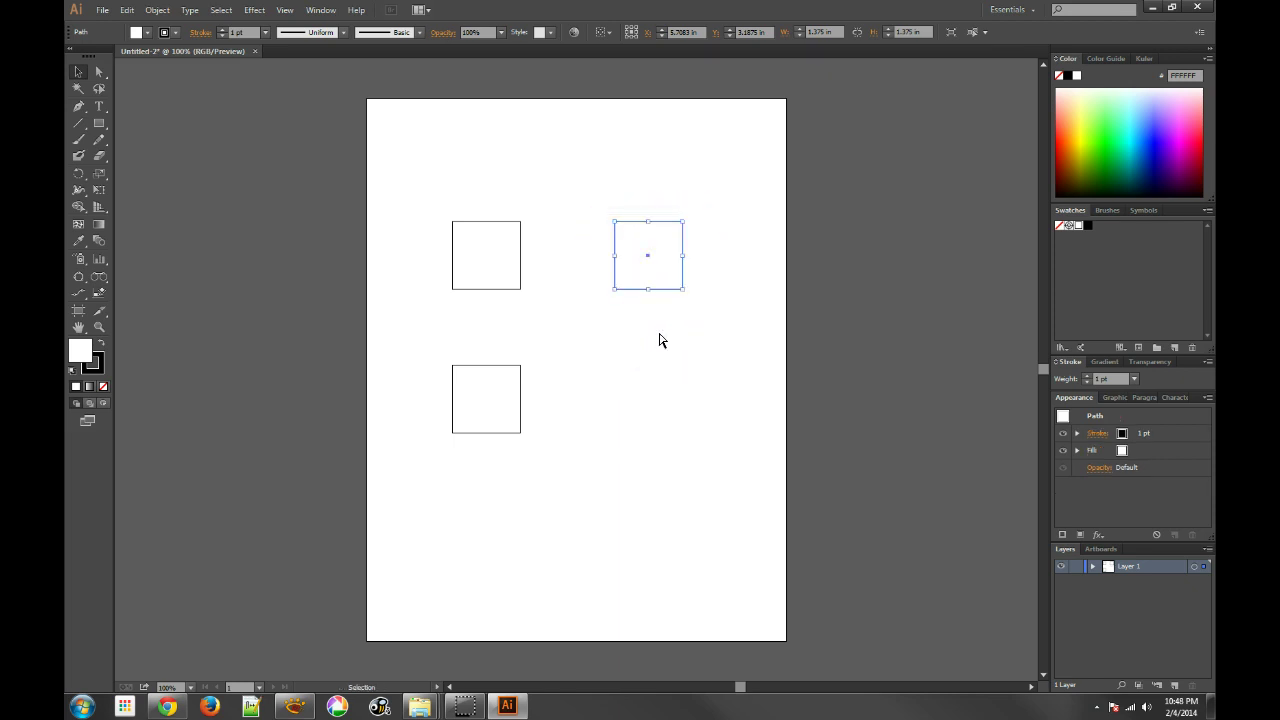
key("a")
key("v")
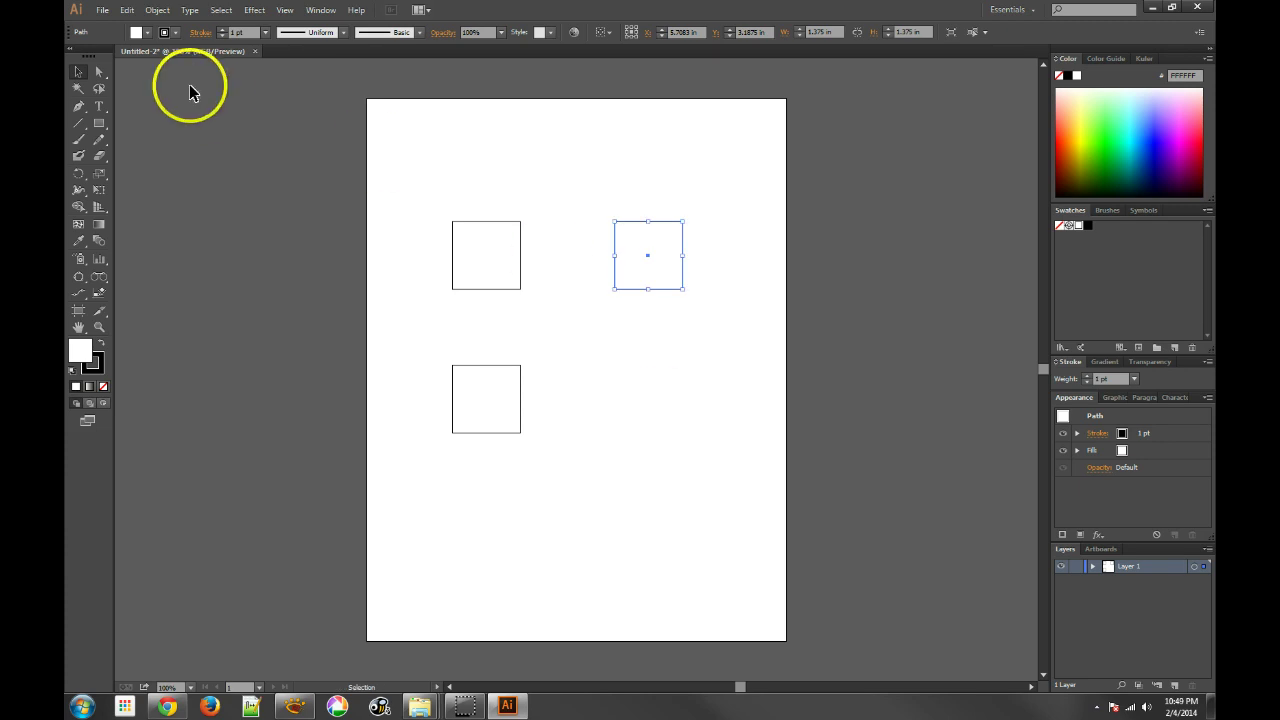
left_click(128, 12)
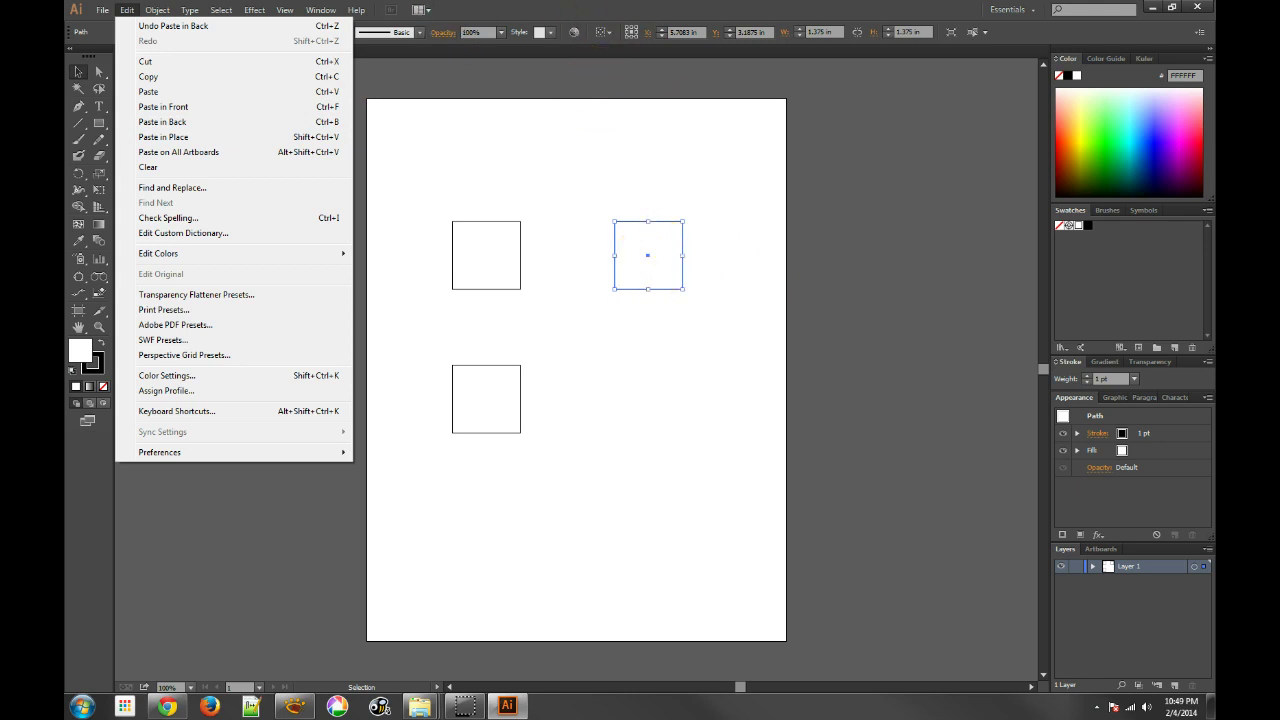
Reapply the 0.1389 in Offset Path effect to the top-right square and marquee-select it.
mouse_move(256, 14)
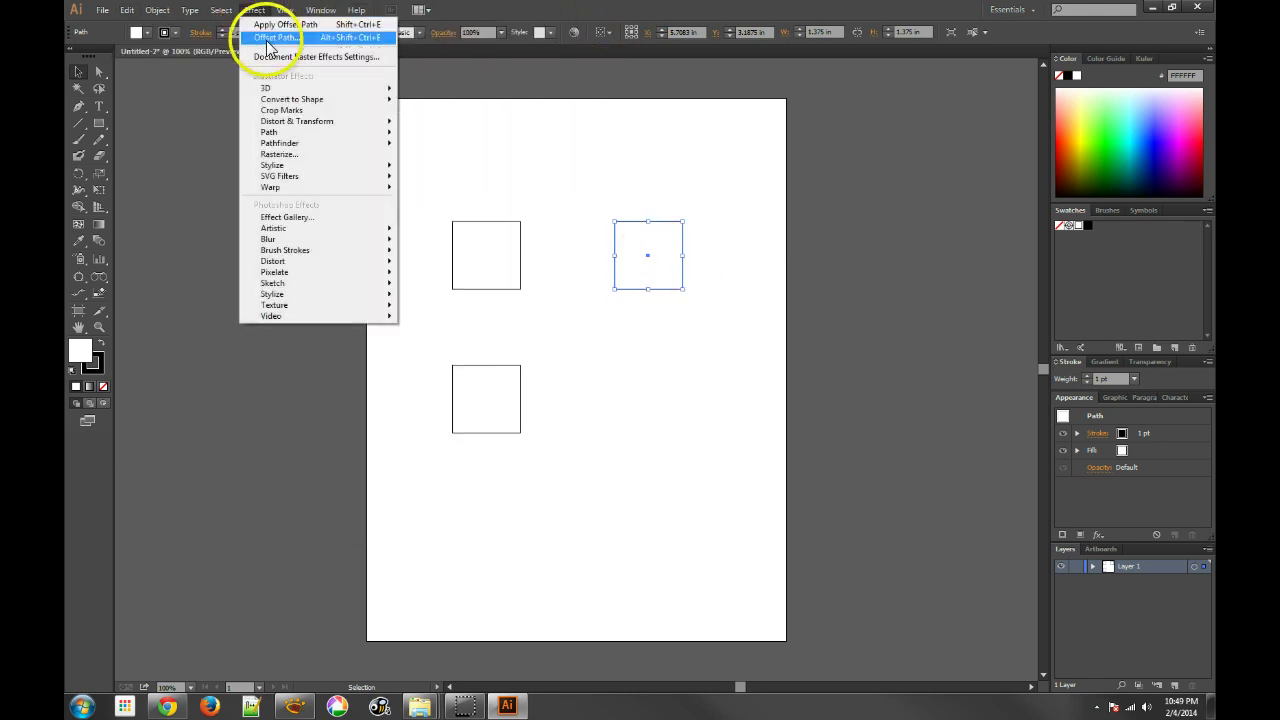
left_click(270, 38)
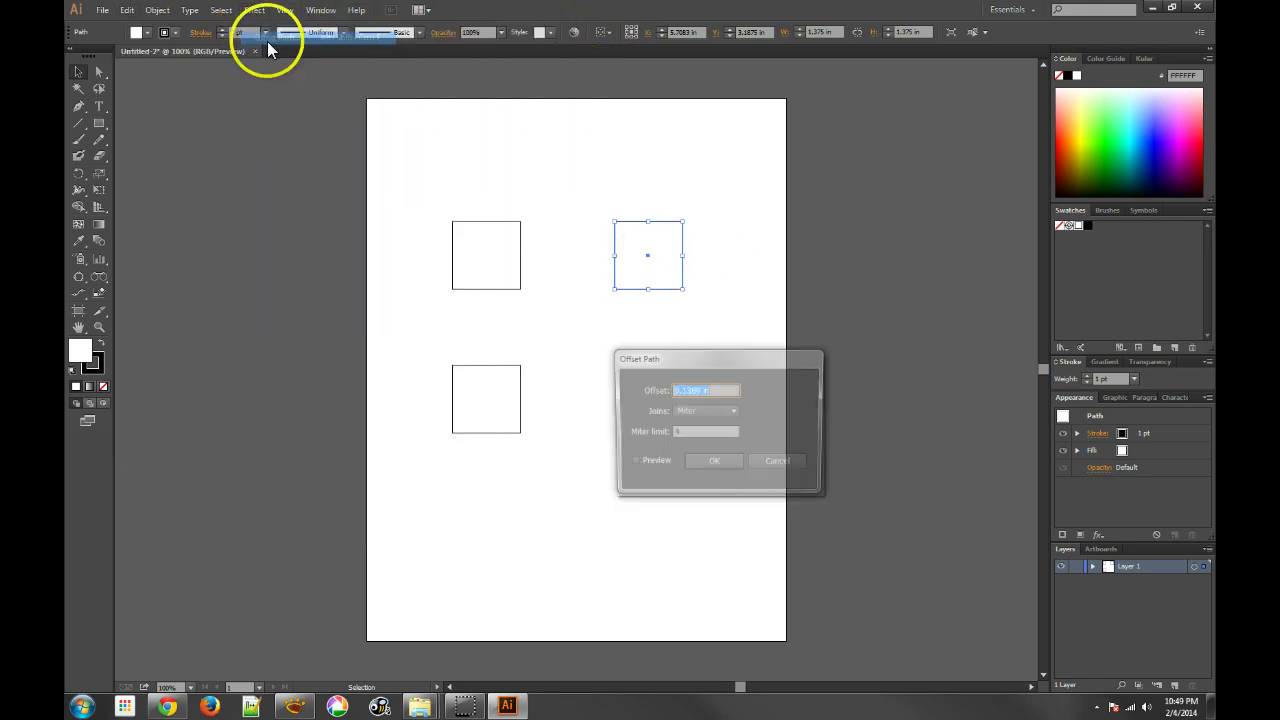
left_click(703, 459)
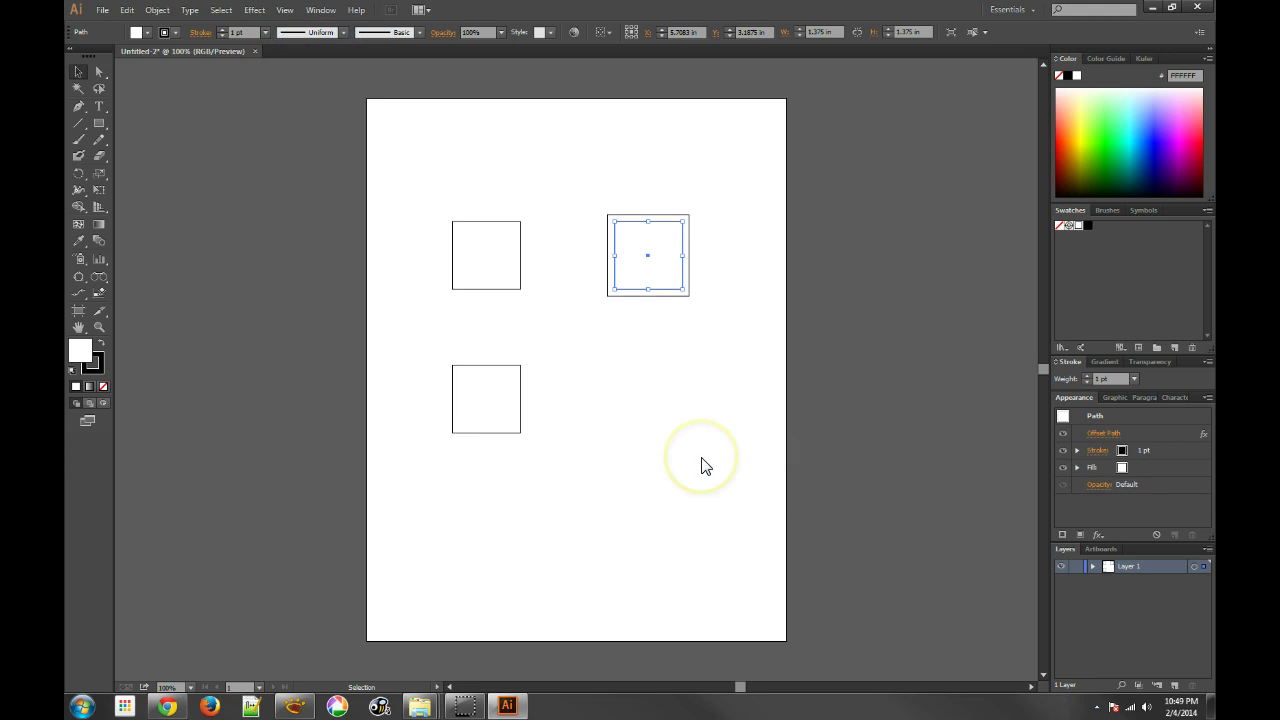
left_click(664, 335)
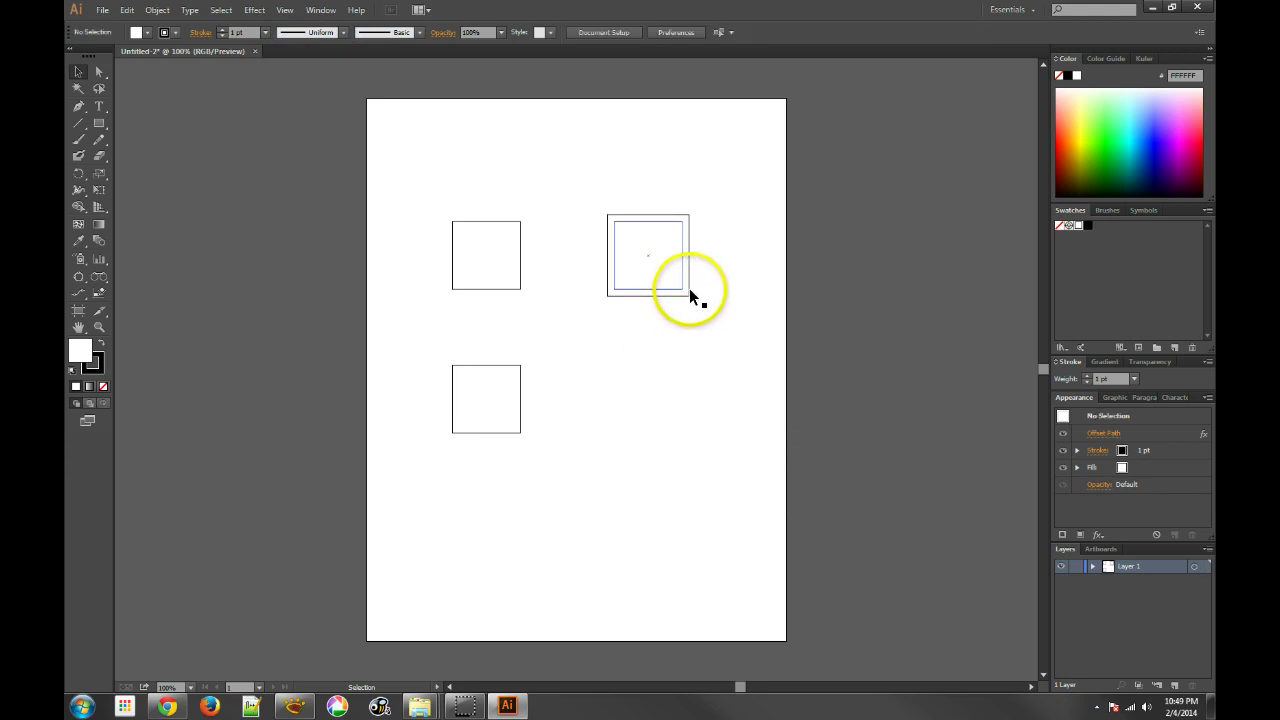
left_click(689, 295)
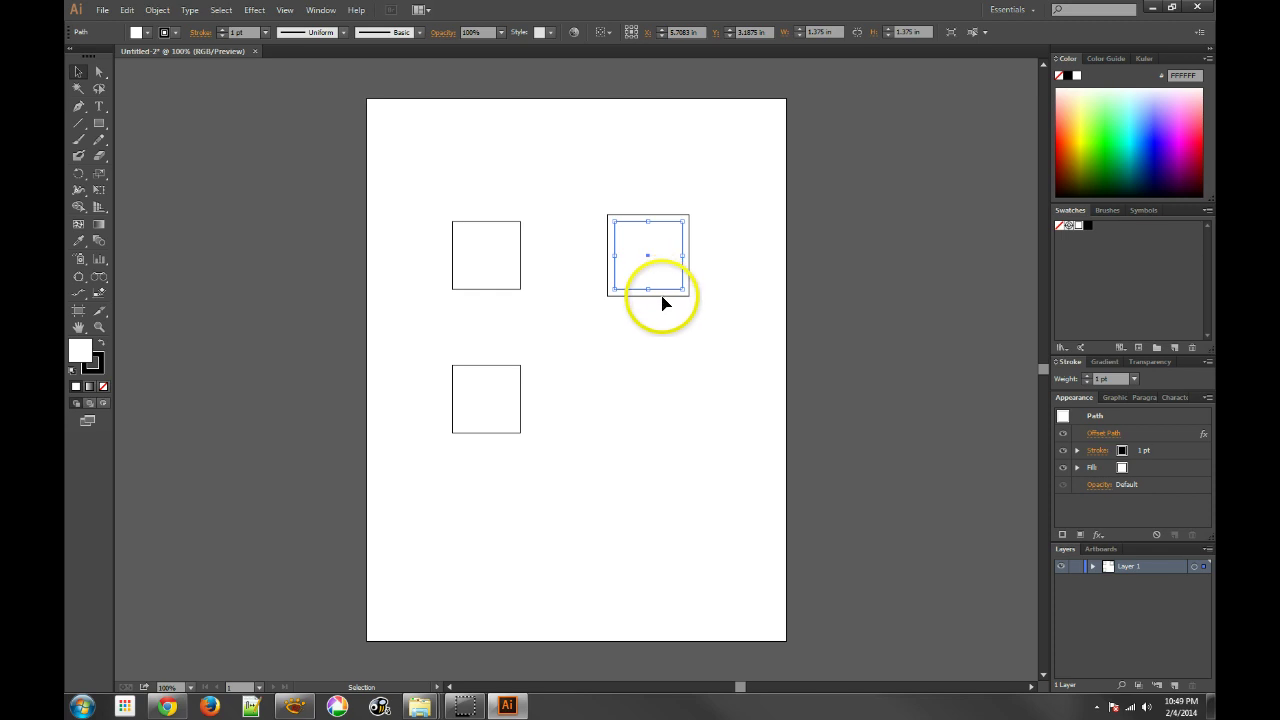
key("shift+Down")
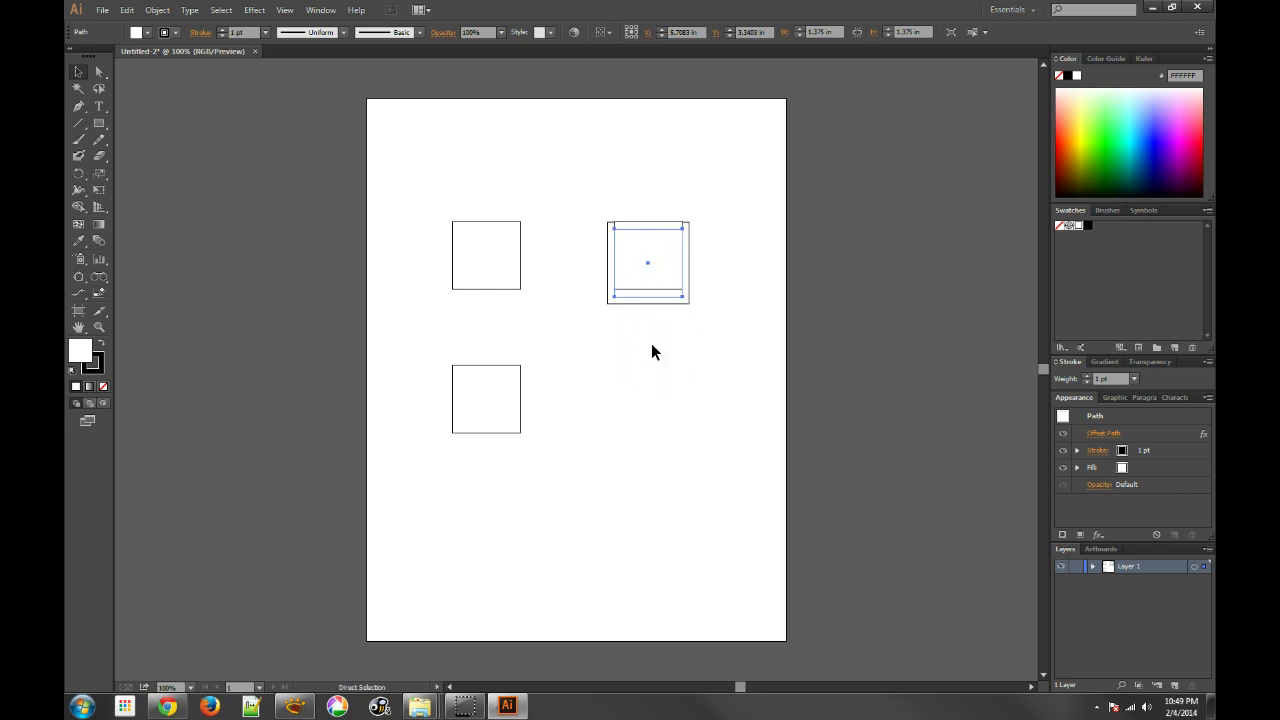
key("ctrl+z")
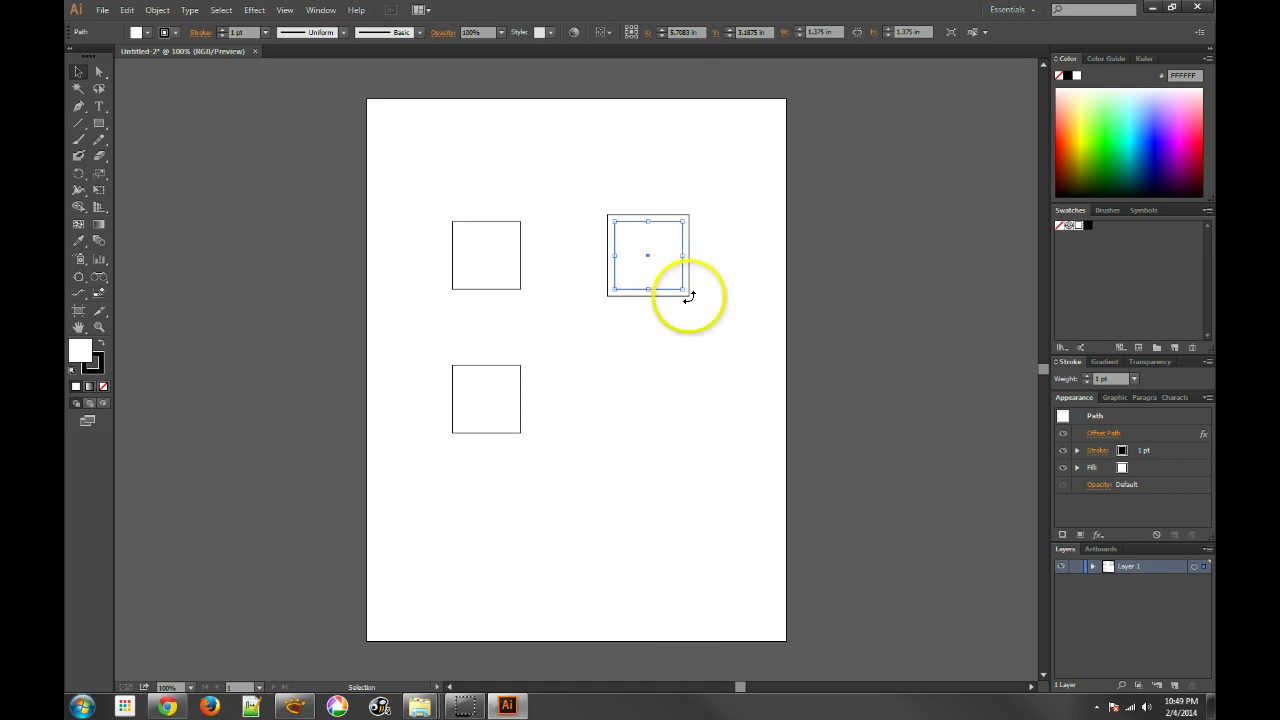
left_click_drag(686, 287, 610, 190)
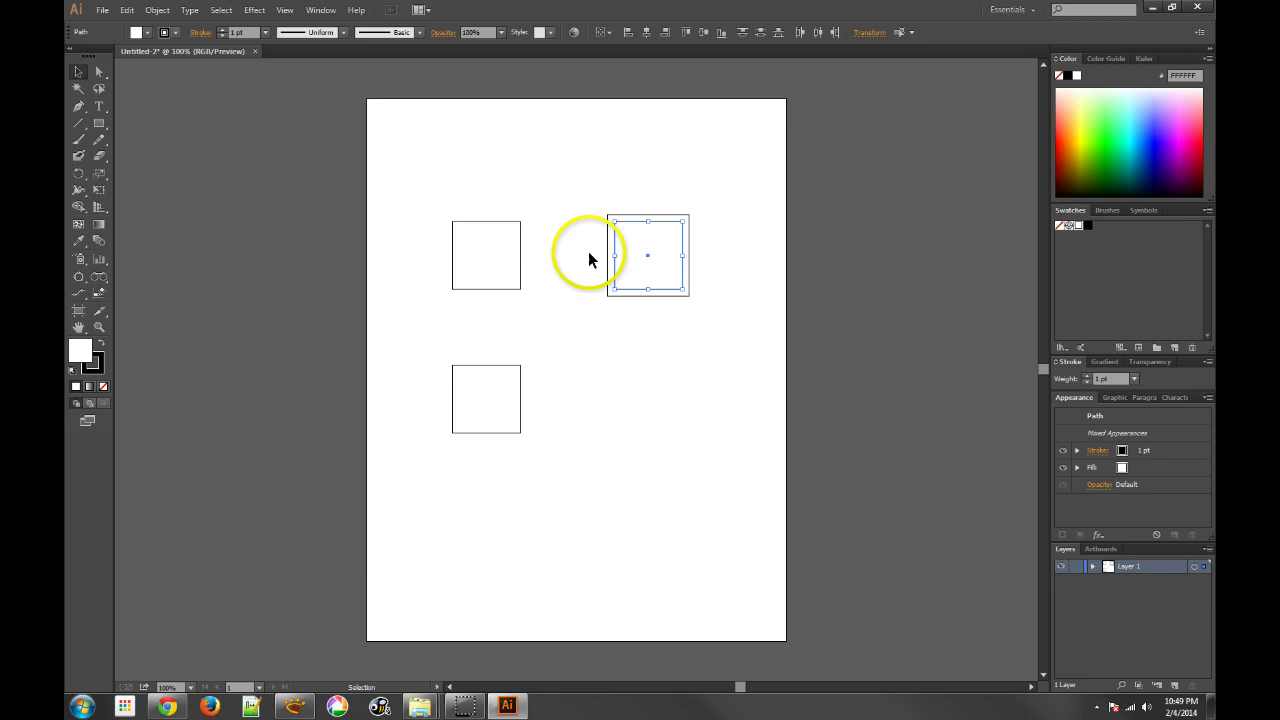
Expand the top-right square's offset appearance into real paths and ungroup them.
left_click(158, 10)
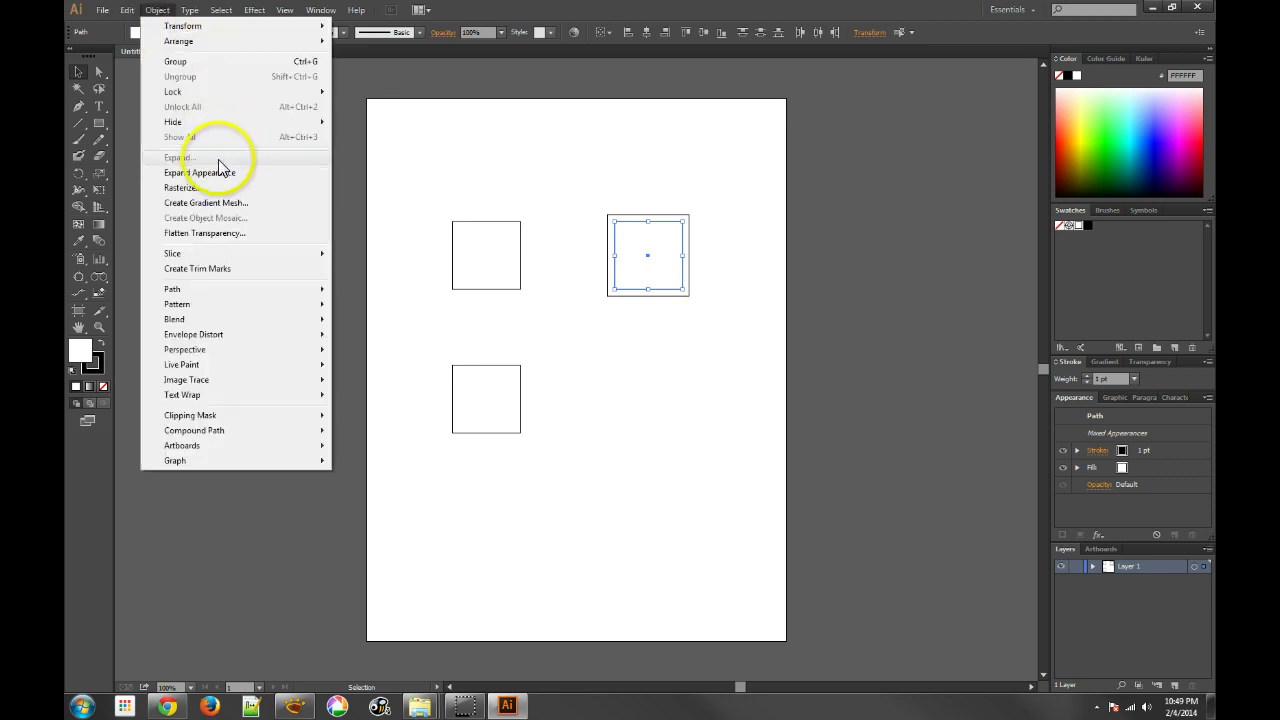
left_click(216, 173)
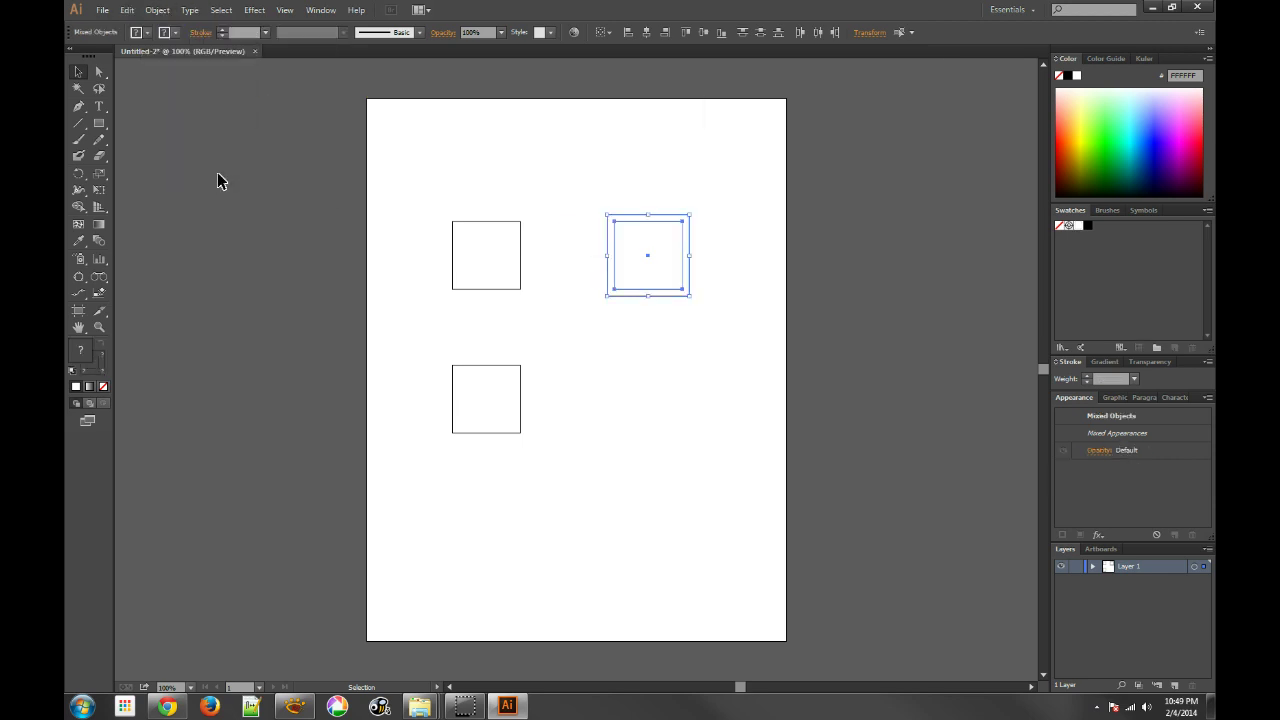
left_click(711, 335)
left_click(689, 297)
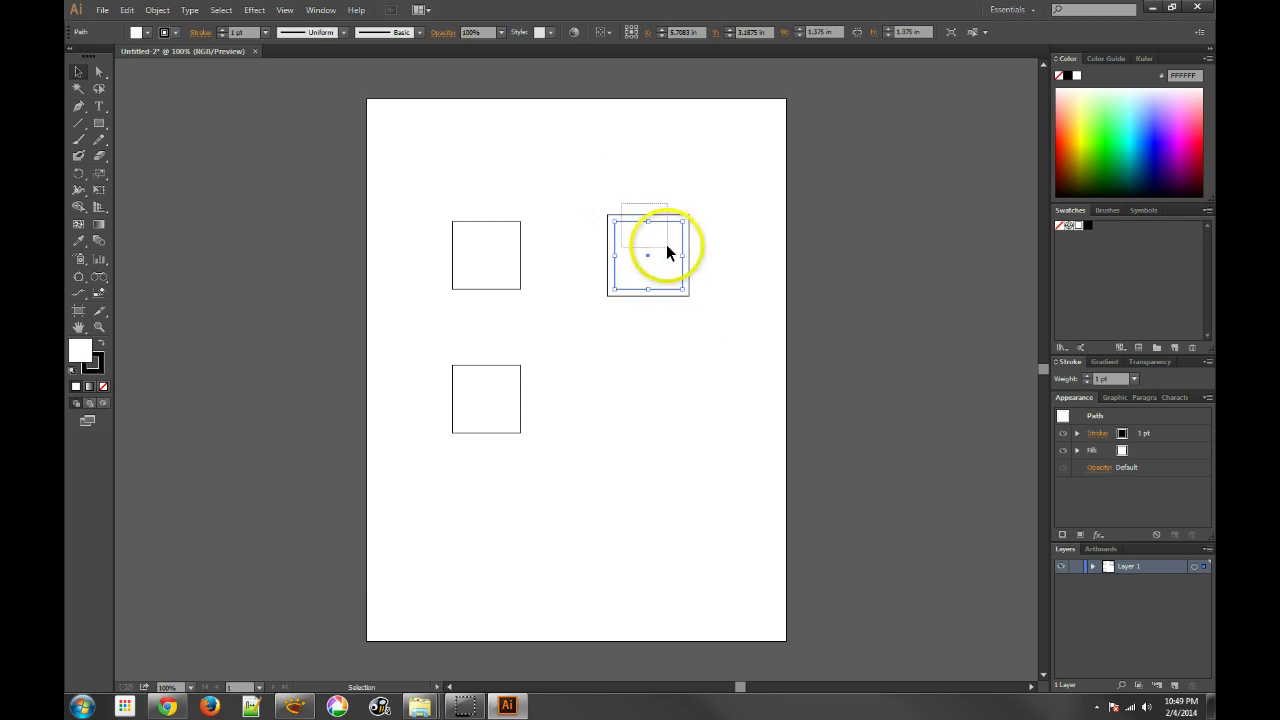
key("ctrl+shift+g")
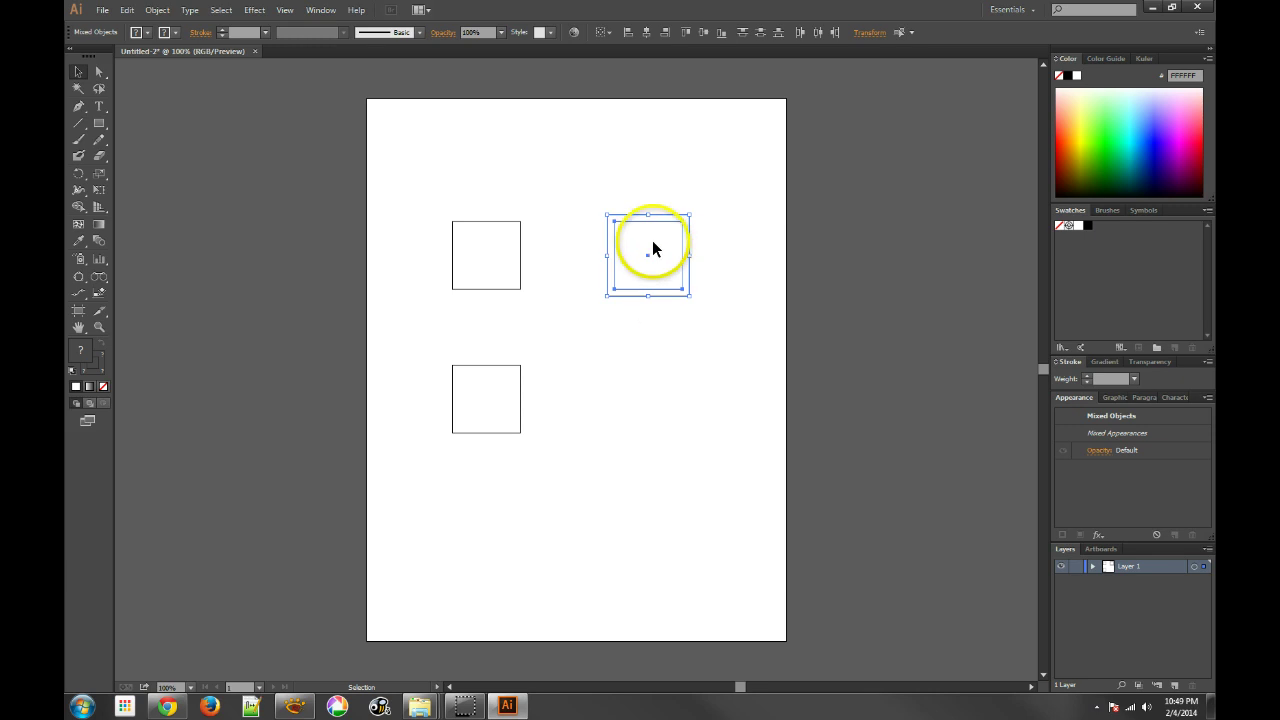
Create an Object > Path > Offset Path outline around the top-left square.
left_click(487, 260)
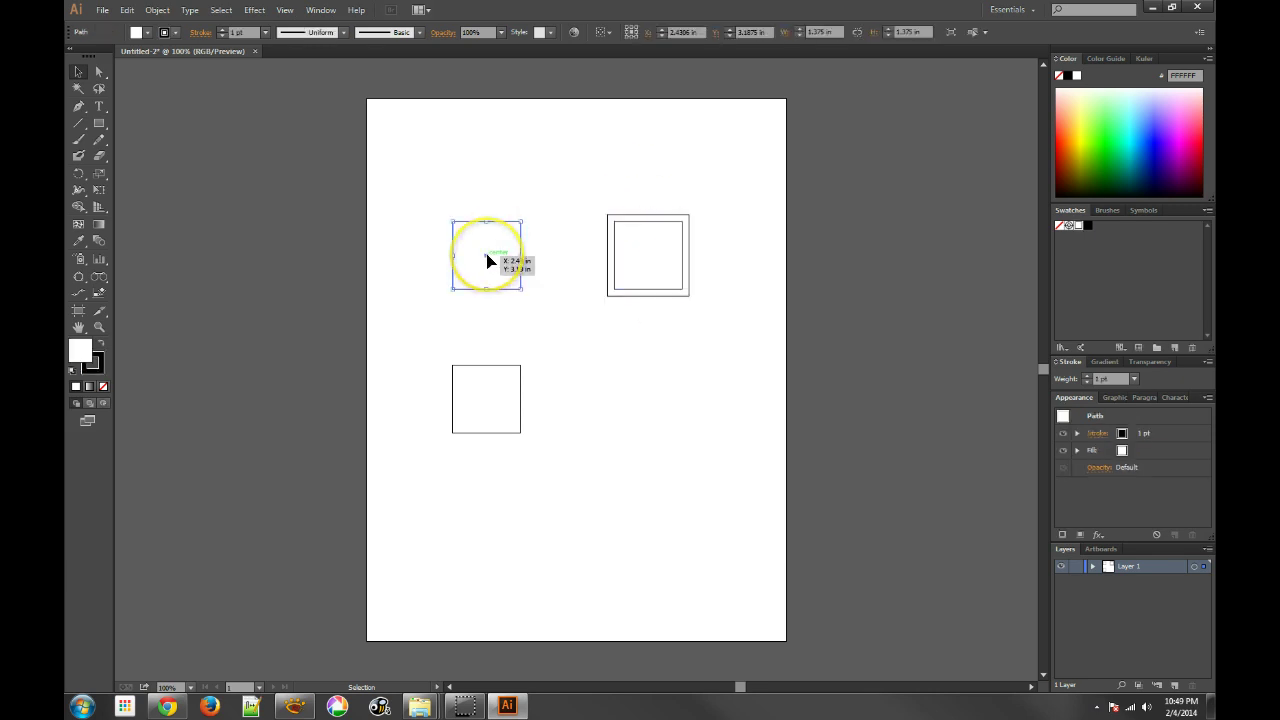
left_click(157, 11)
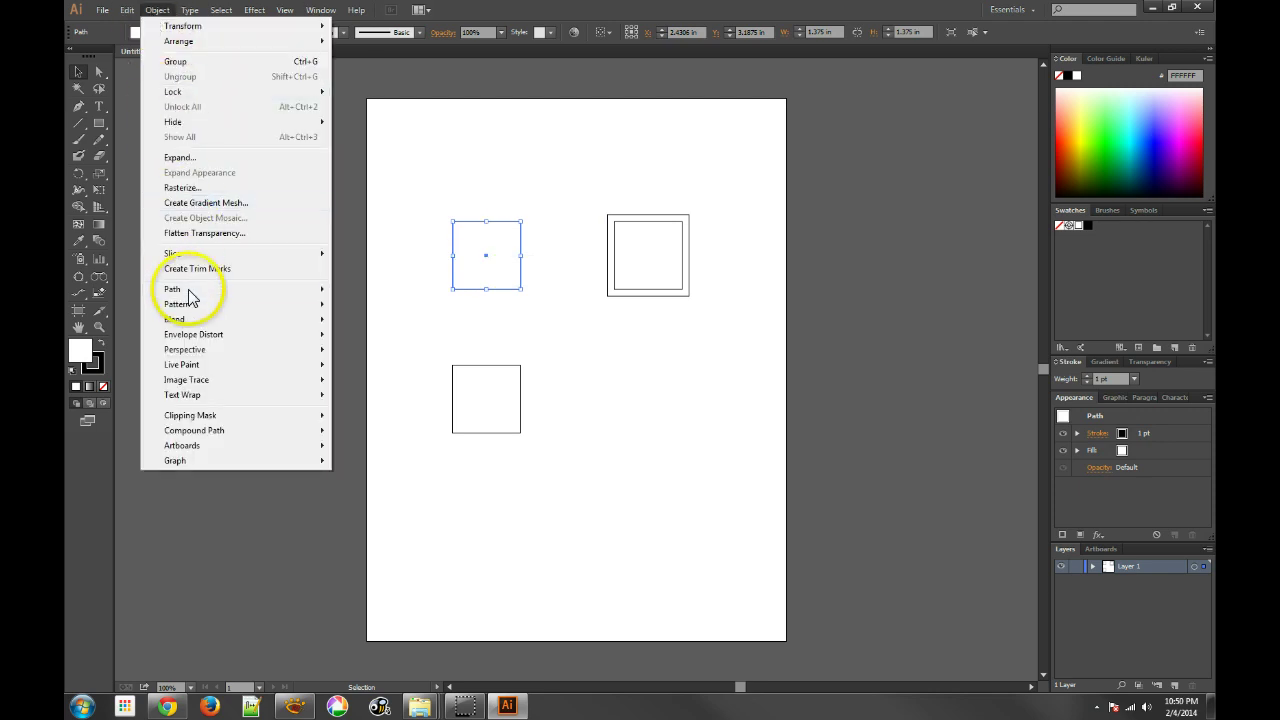
mouse_move(177, 288)
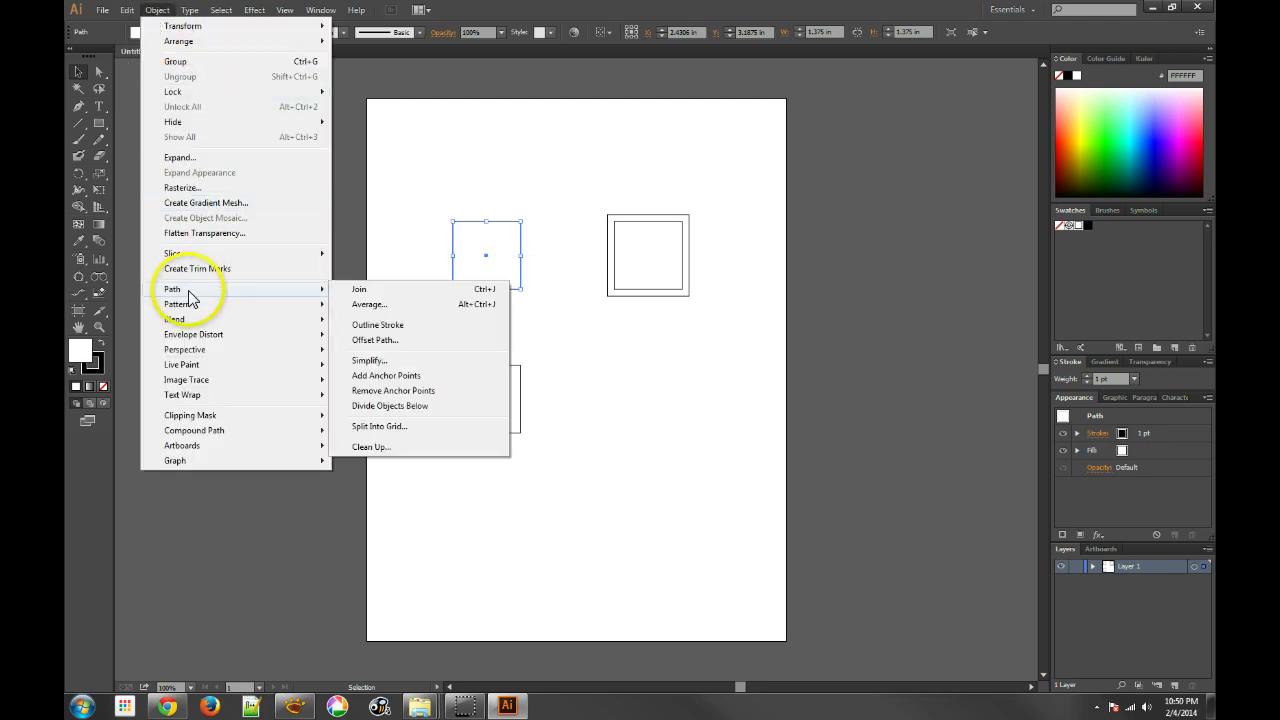
left_click(375, 340)
left_click(690, 482)
left_click(630, 463)
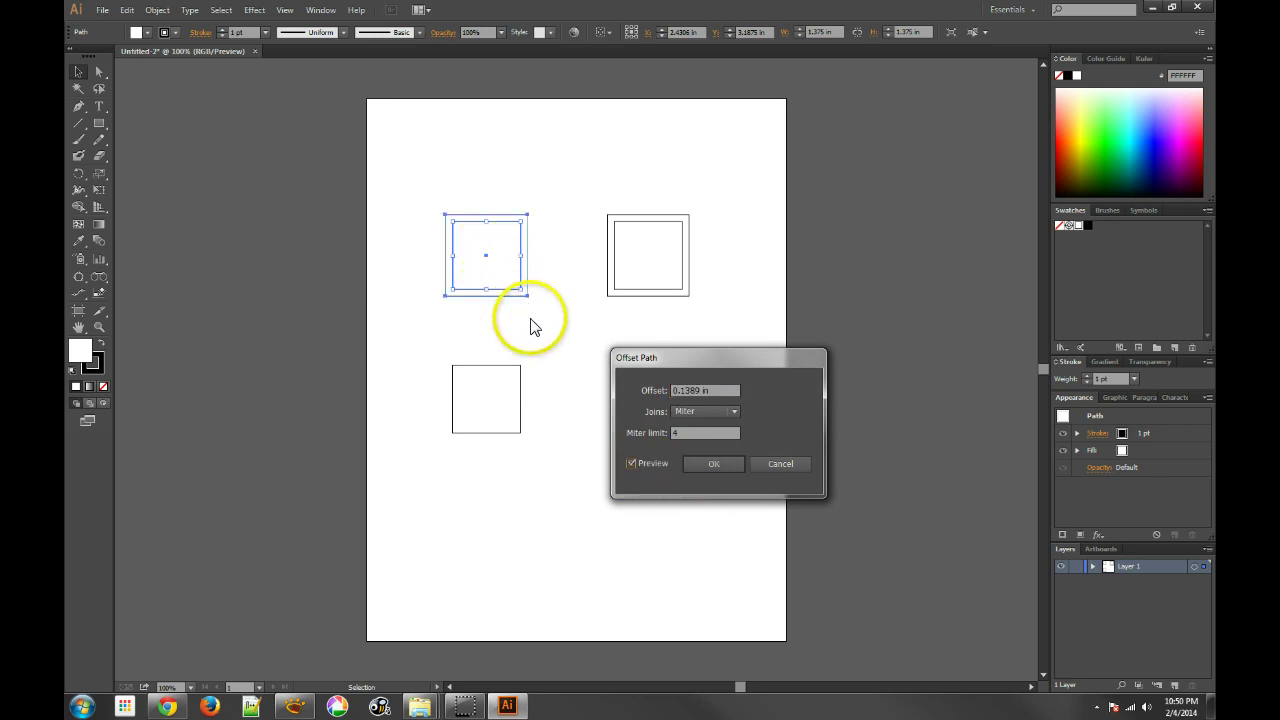
left_click(718, 464)
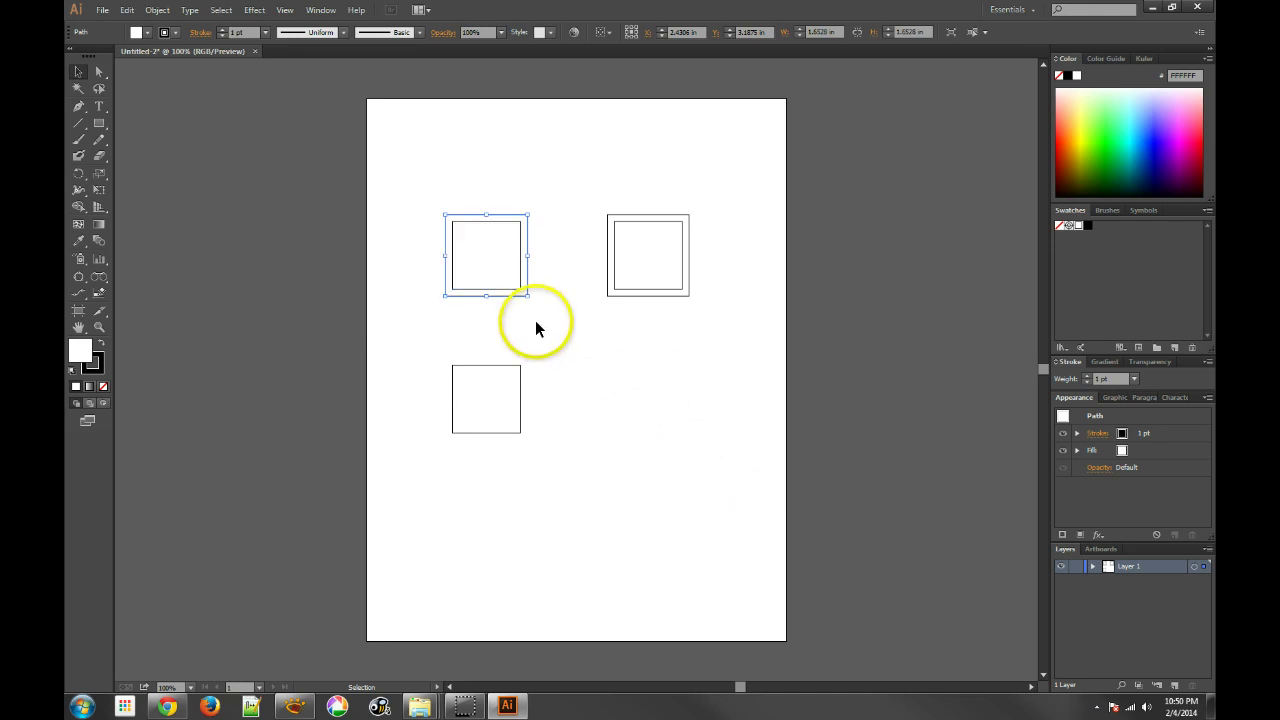
Pull the offset square aside to check it, then undo the move.
left_click(516, 281)
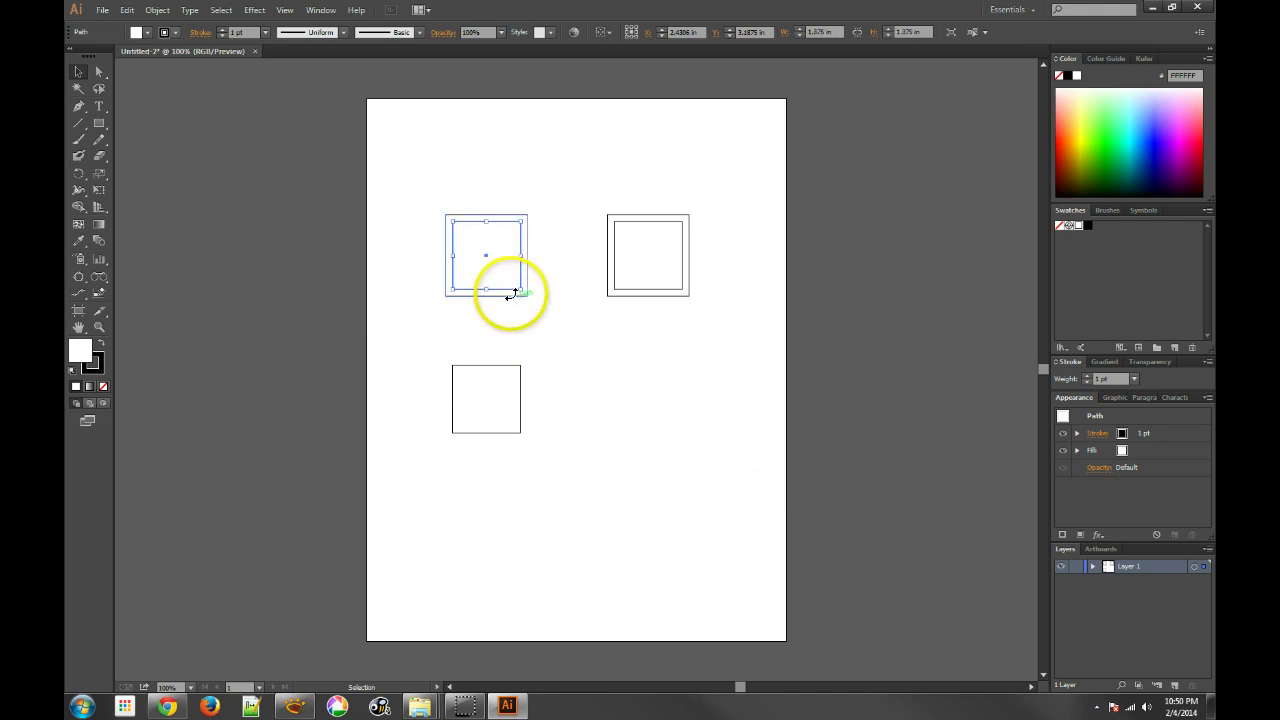
left_click_drag(505, 294, 528, 318)
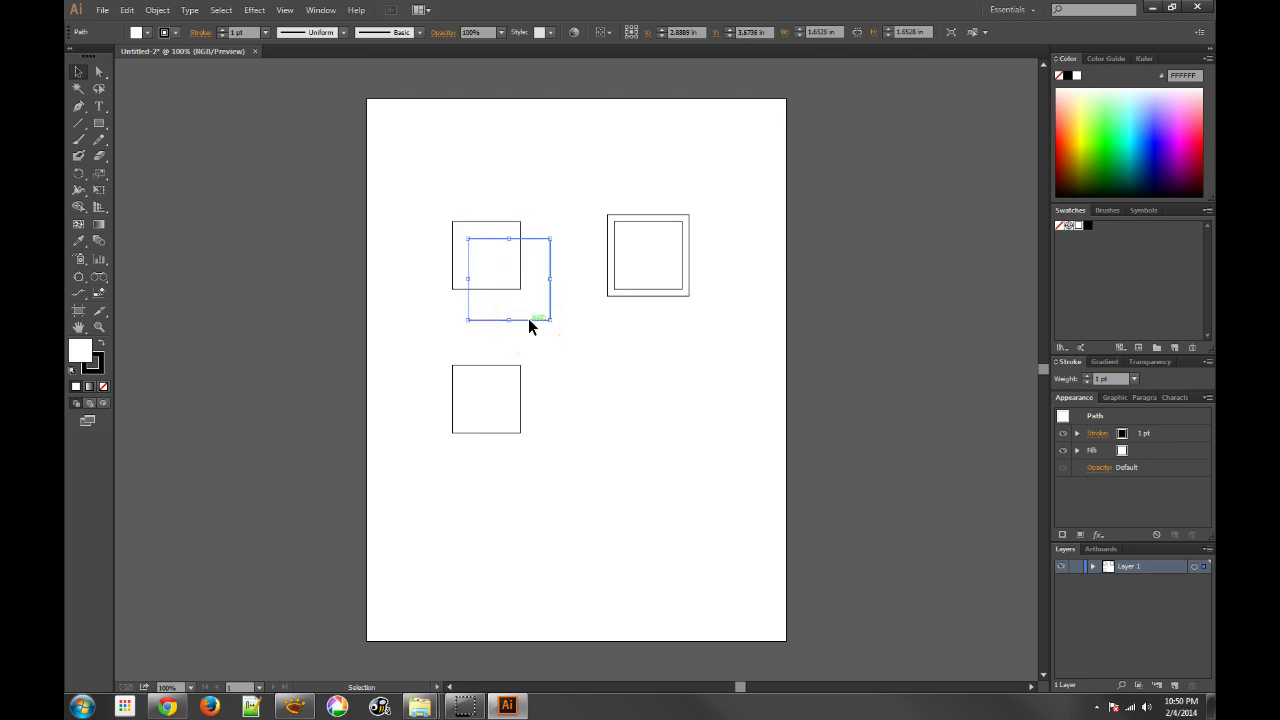
key("ctrl+z")
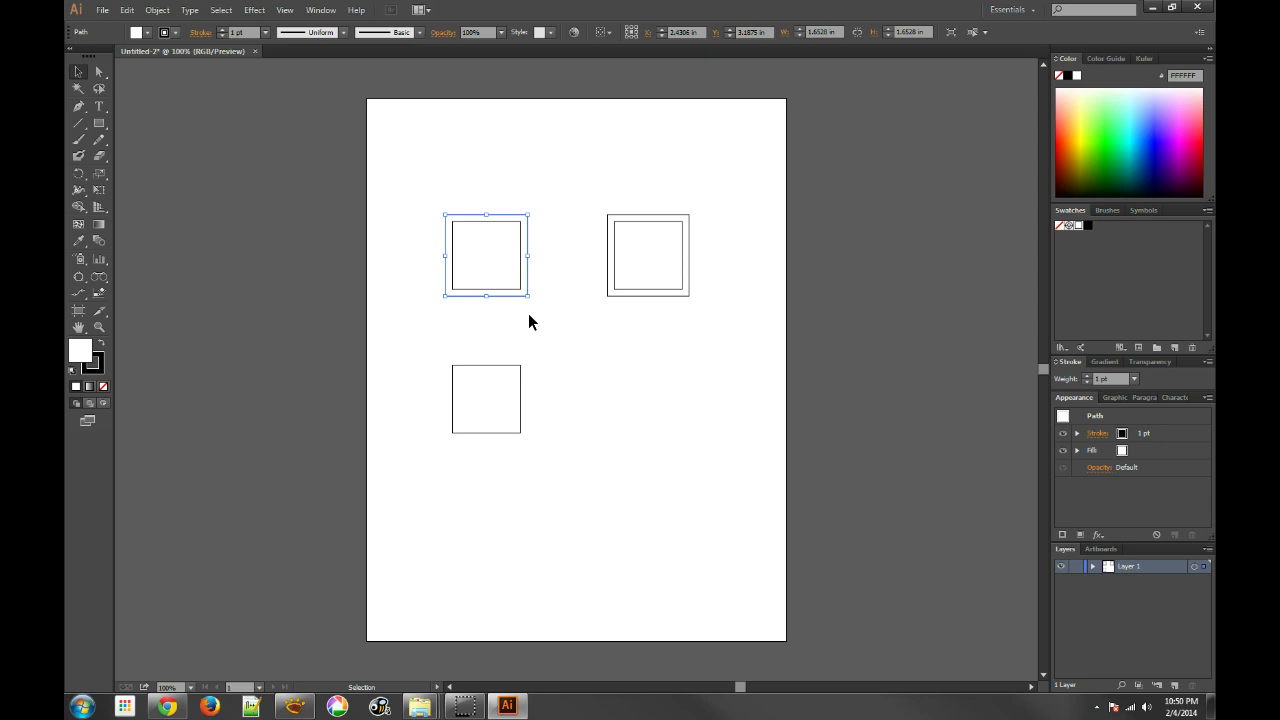
mouse_move(609, 240)
left_mouse_down()
mouse_move(614, 265)
mouse_move(591, 252)
left_mouse_up()
left_click_drag(572, 261, 517, 381)
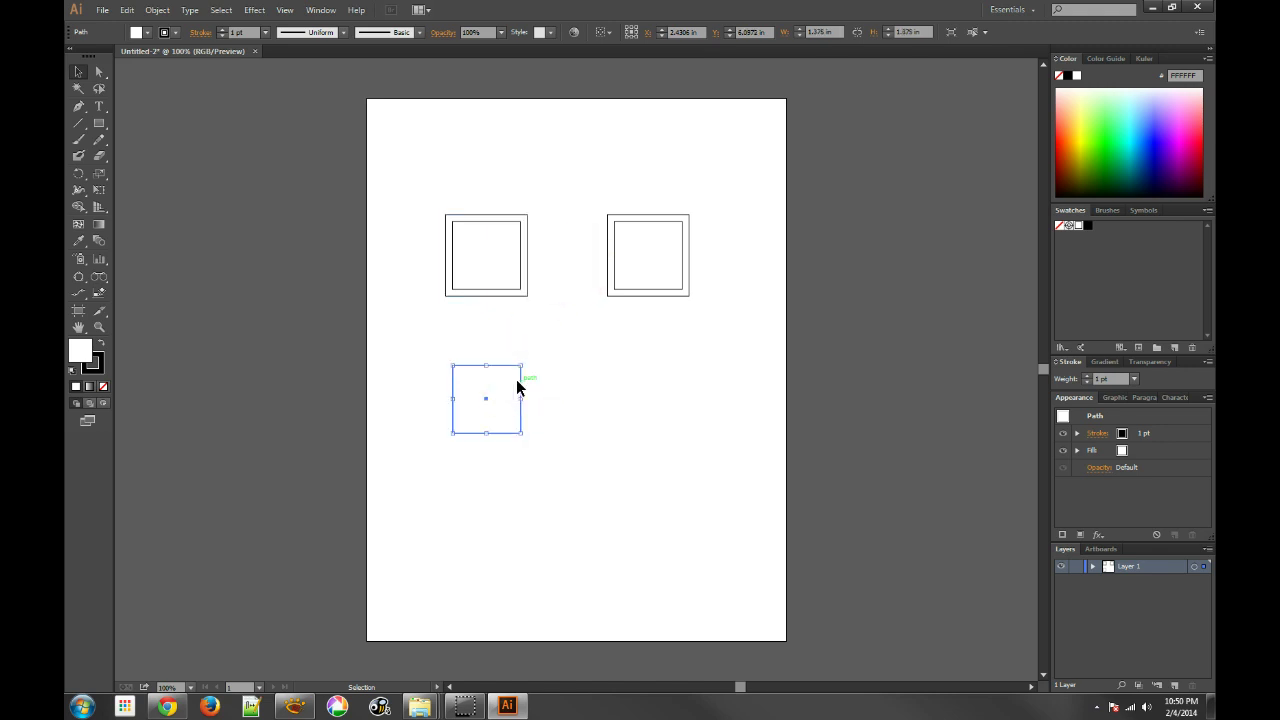
left_click(517, 376)
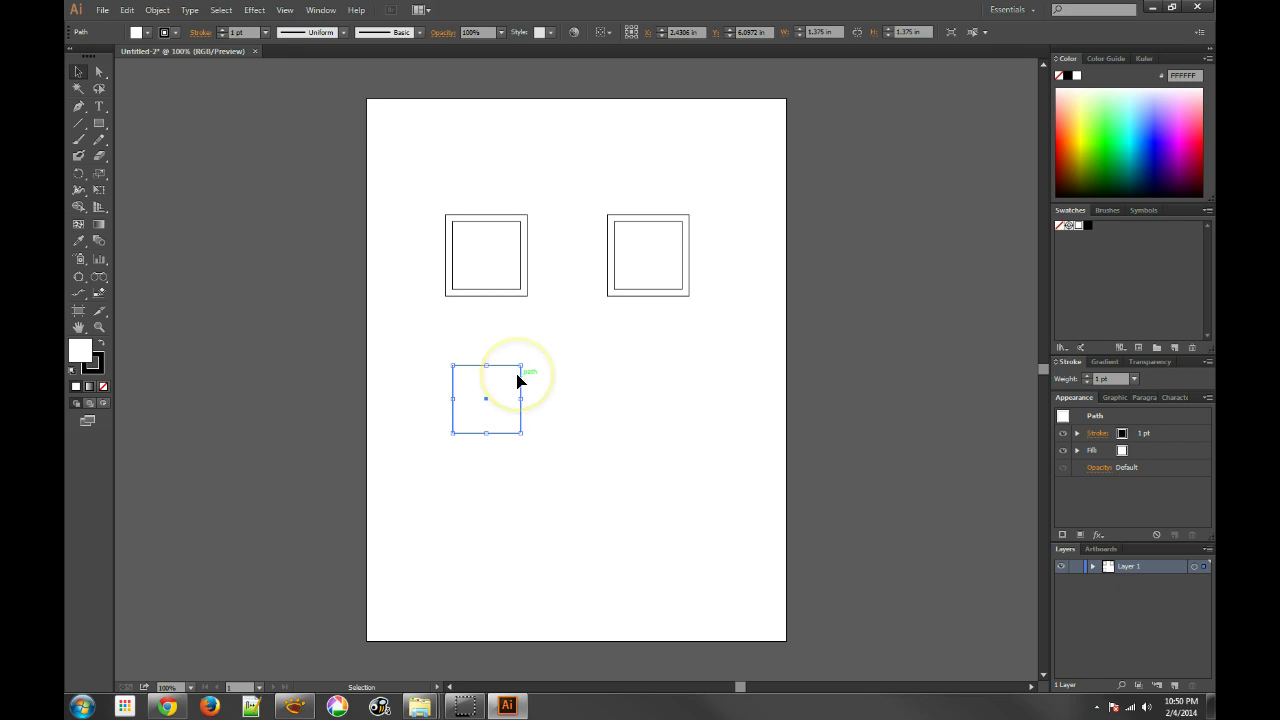
left_click_drag(517, 381, 611, 293)
left_click(488, 366)
left_click(1112, 397)
left_click(1065, 398)
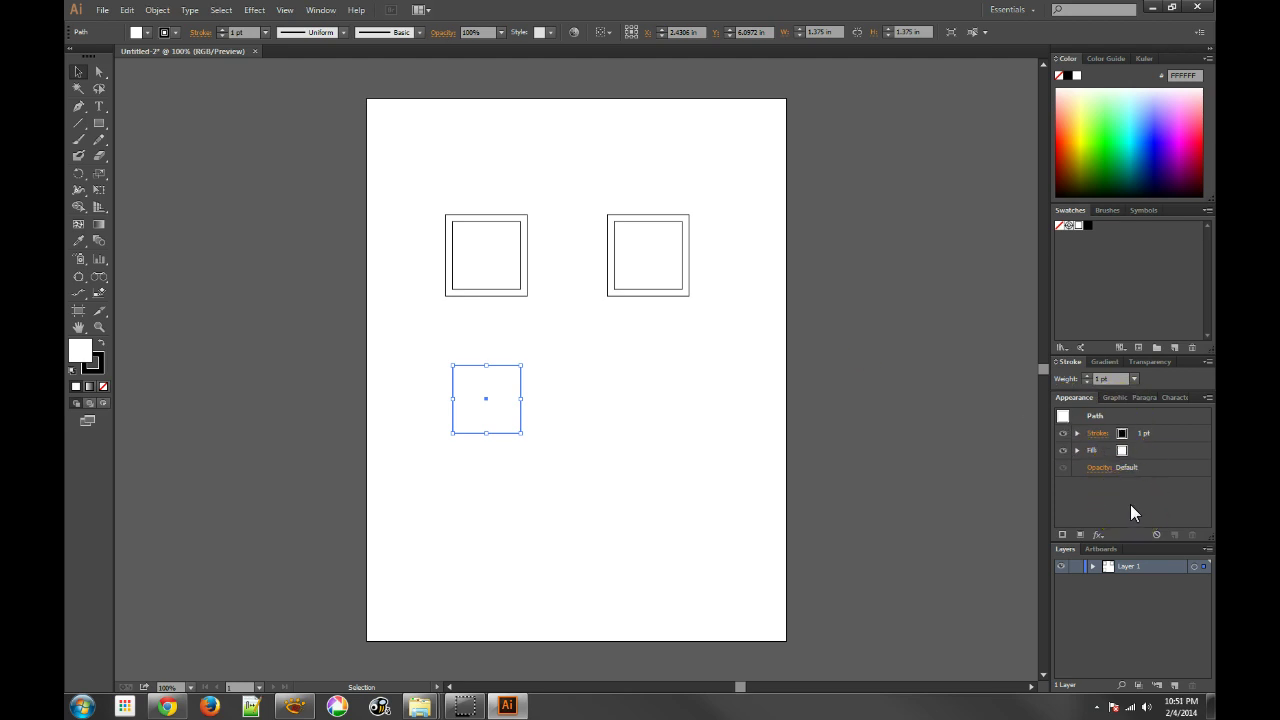
Duplicate the bottom square's stroke in the Appearance panel.
left_click(1174, 434)
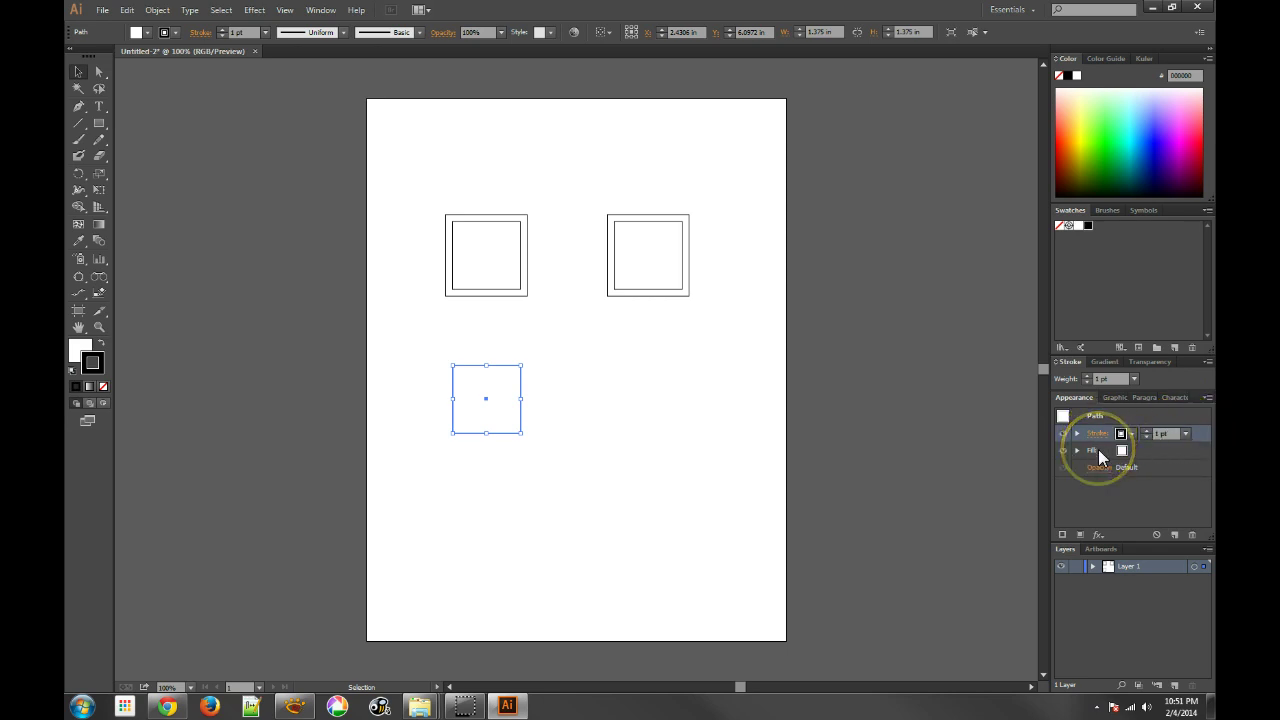
left_click_drag(1099, 455, 1096, 424)
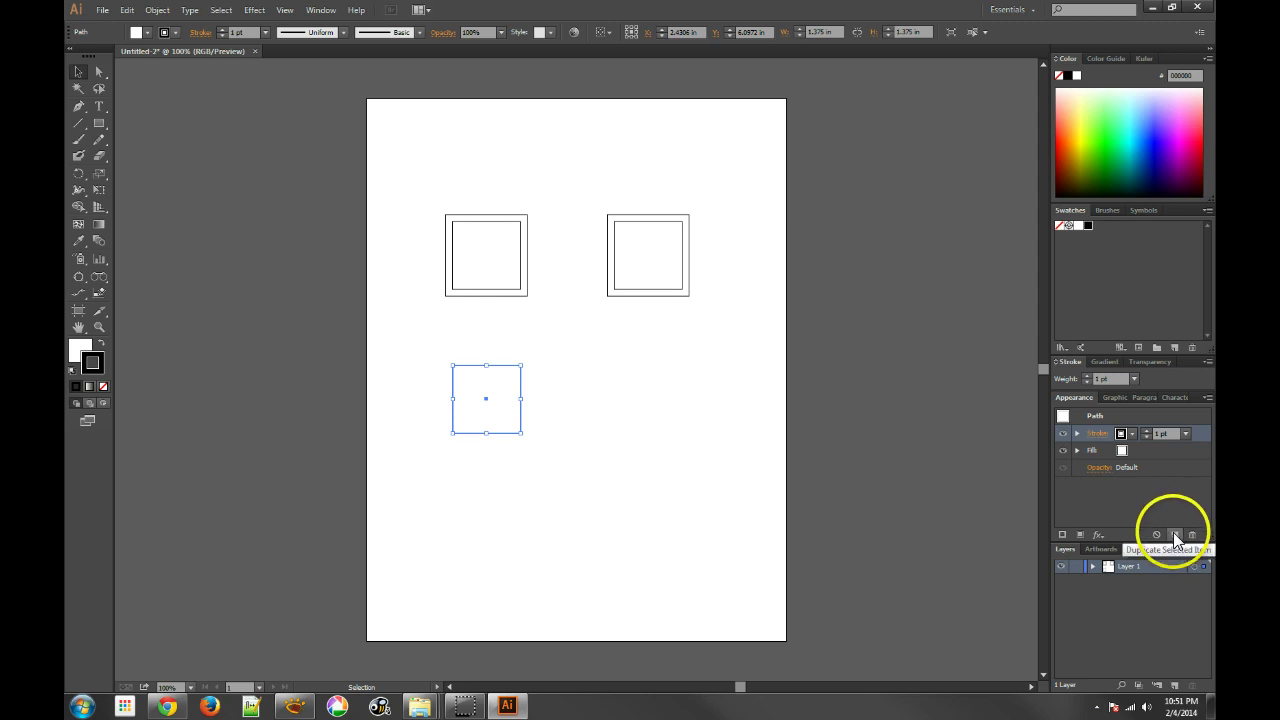
left_click(1173, 532)
Colour the duplicated stroke dark red A52626 using the Color Picker.
mouse_move(1133, 452)
left_mouse_down()
mouse_move(1089, 450)
mouse_move(1124, 455)
left_mouse_up()
left_click(1123, 452)
left_click(1150, 122)
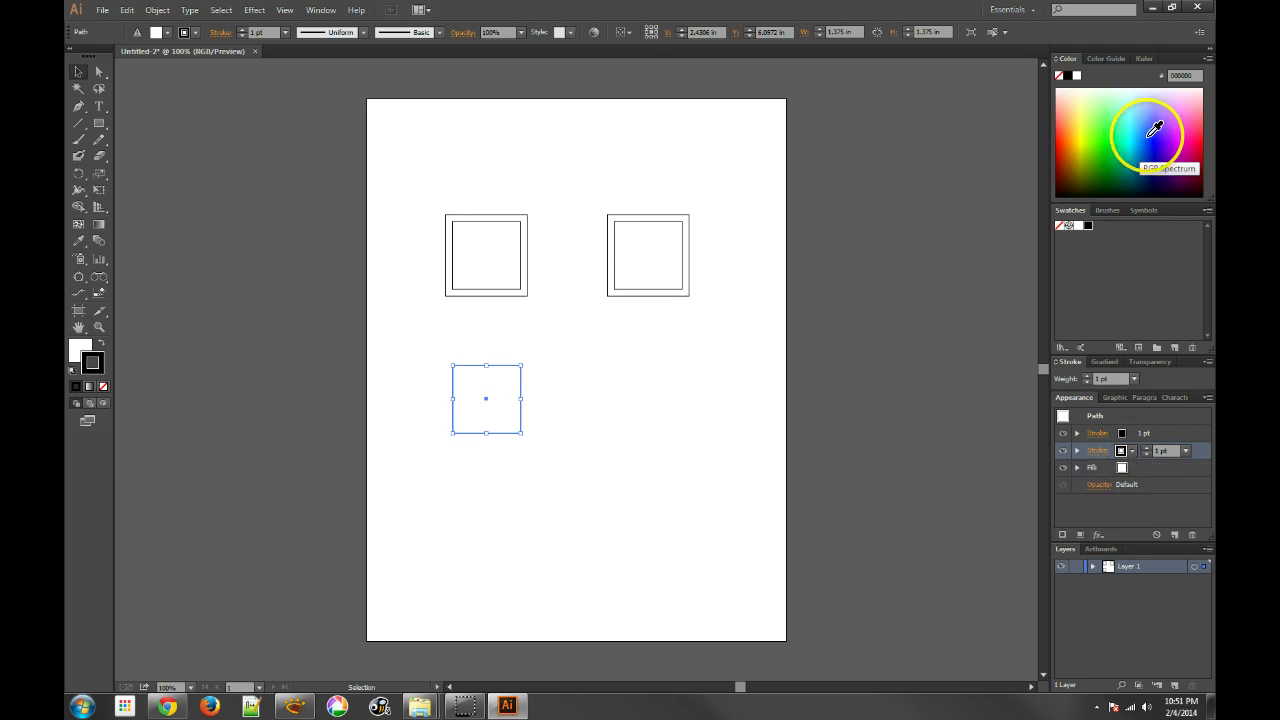
left_click(1133, 452)
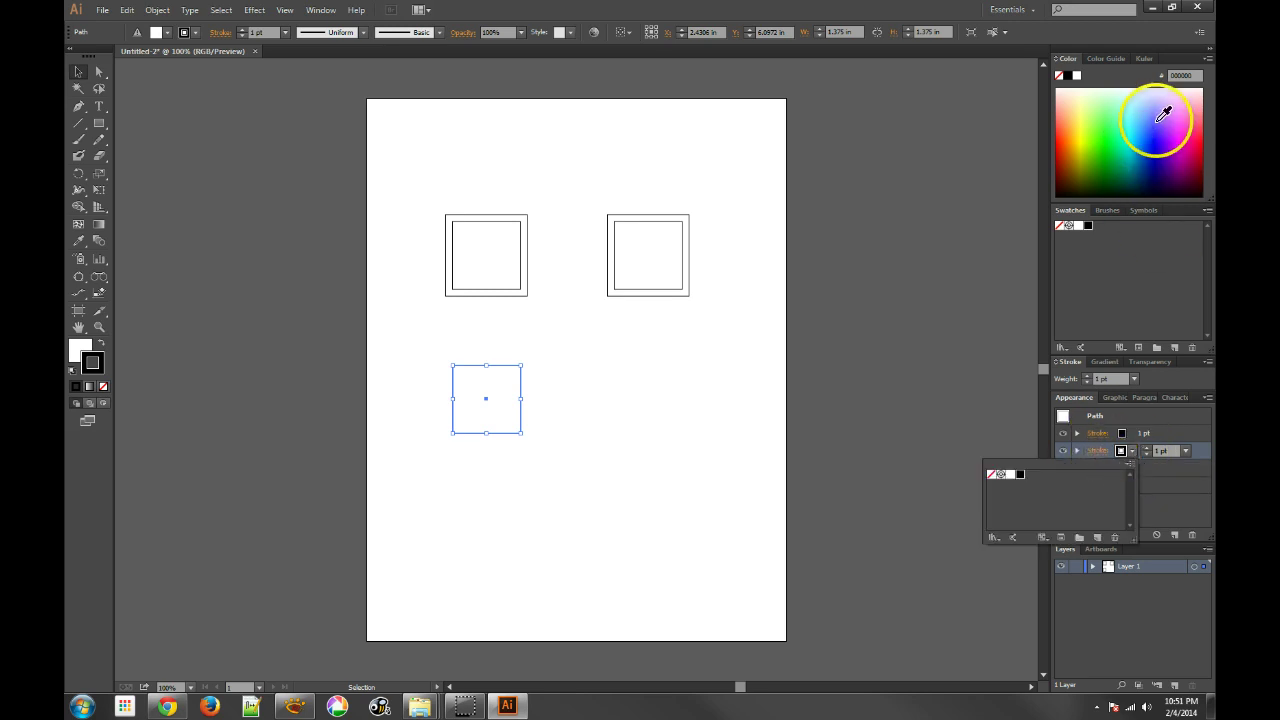
left_click(1188, 108)
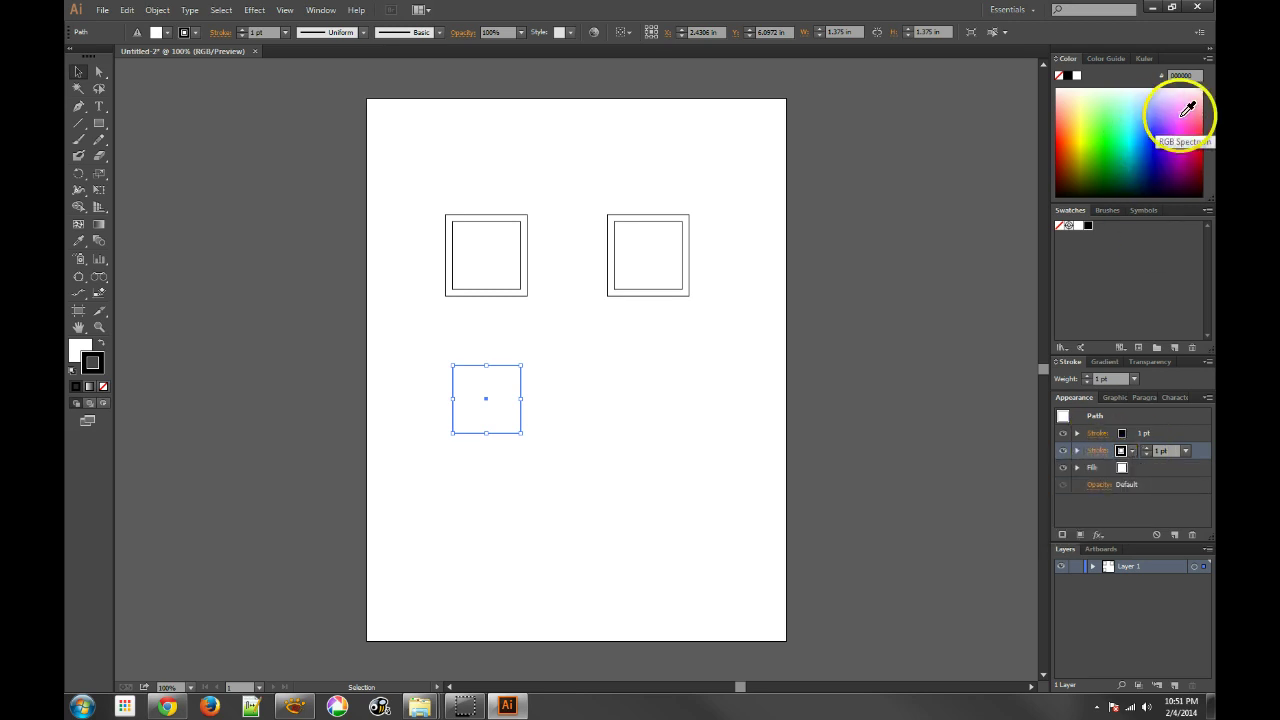
left_click(1121, 452)
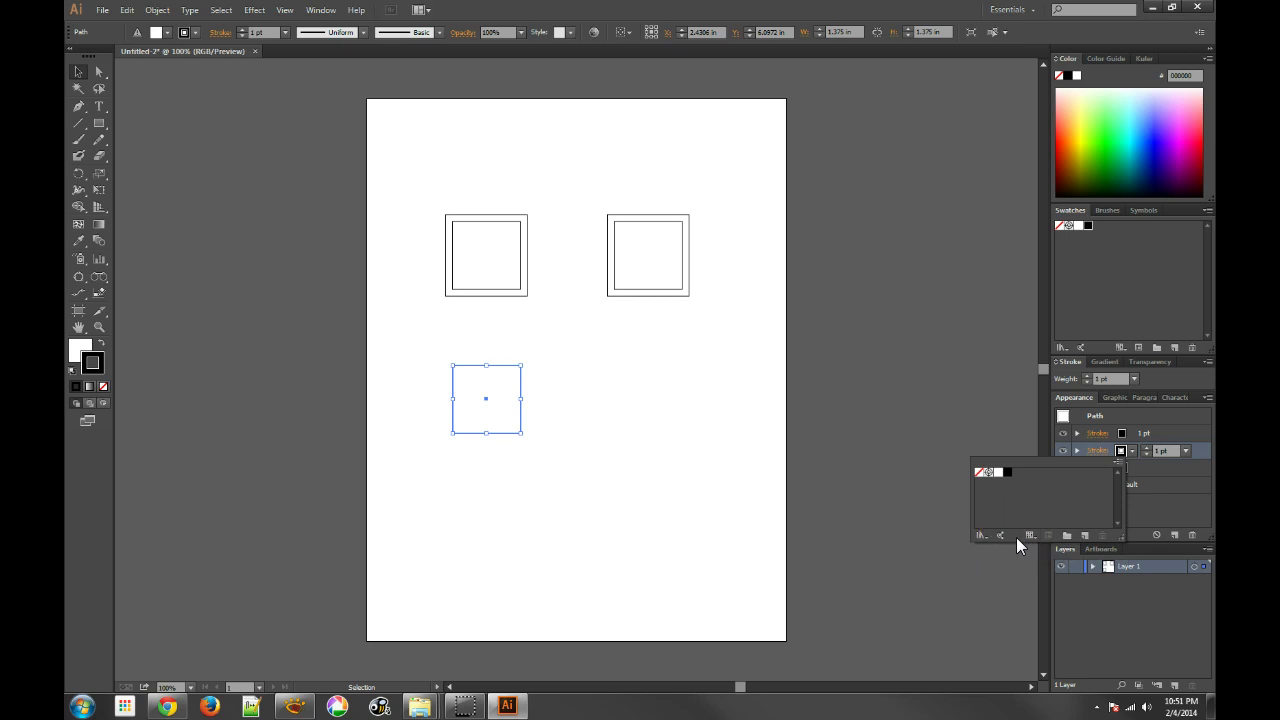
double_click(93, 363)
left_click(591, 322)
left_click(798, 266)
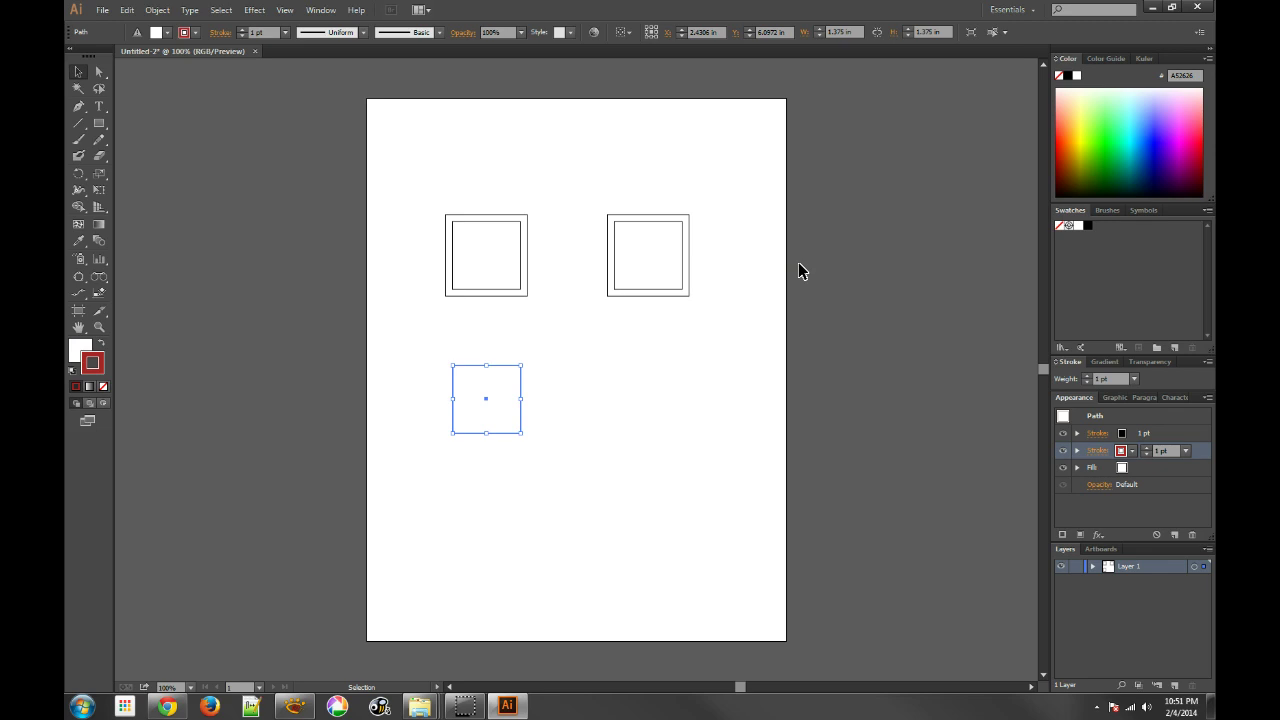
Raise the red stroke's weight to 10 pt.
left_click(1146, 447)
left_click(1146, 448)
left_click(1146, 448)
left_click(1146, 448)
left_click(1146, 448)
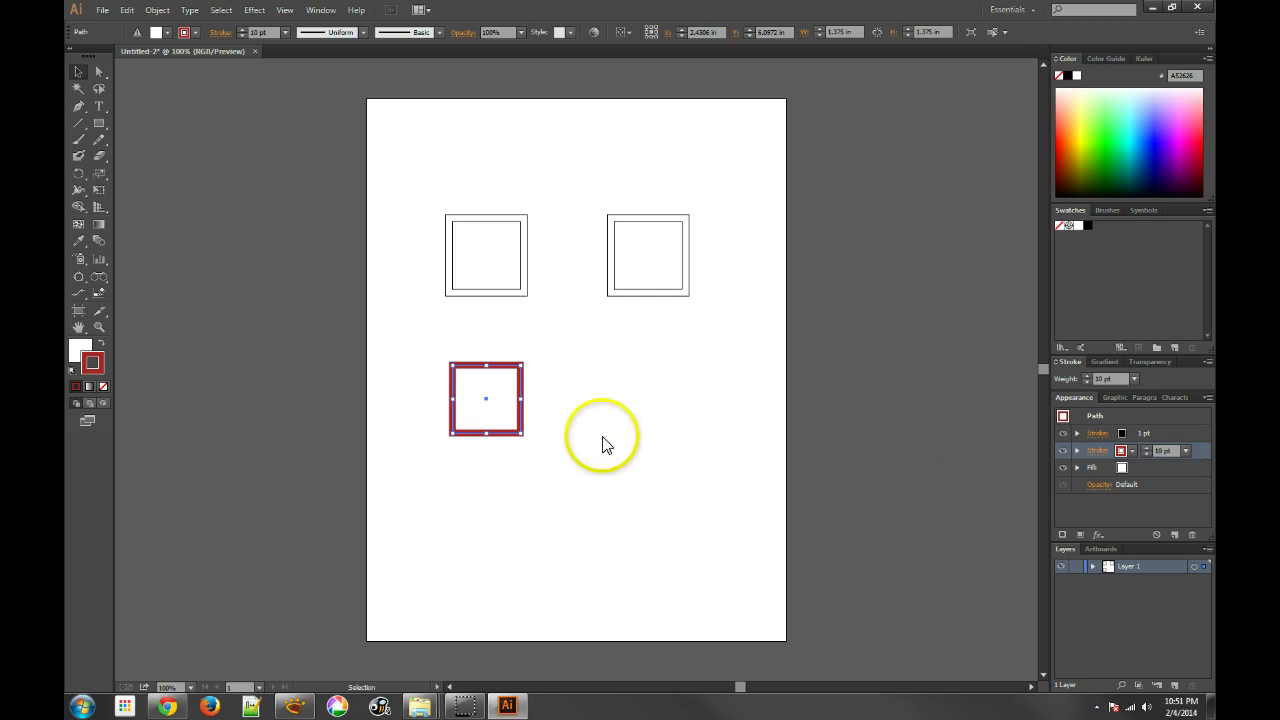
left_click(553, 425)
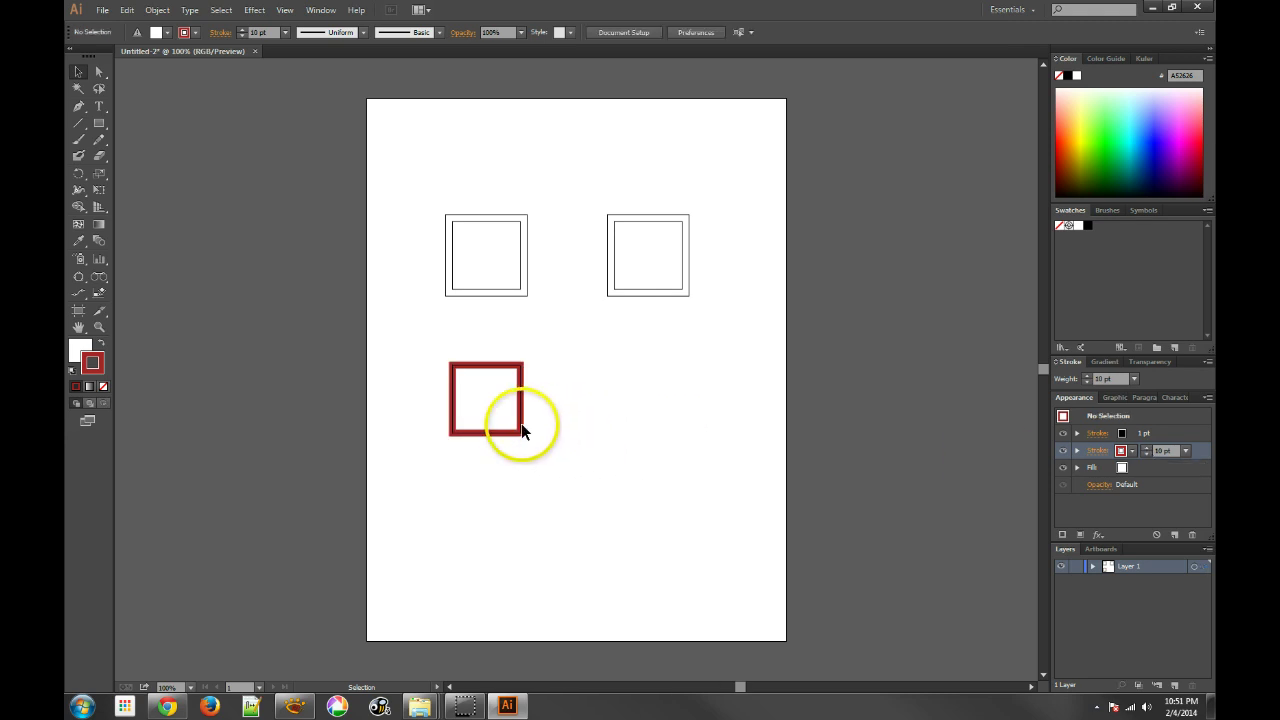
left_click(521, 423)
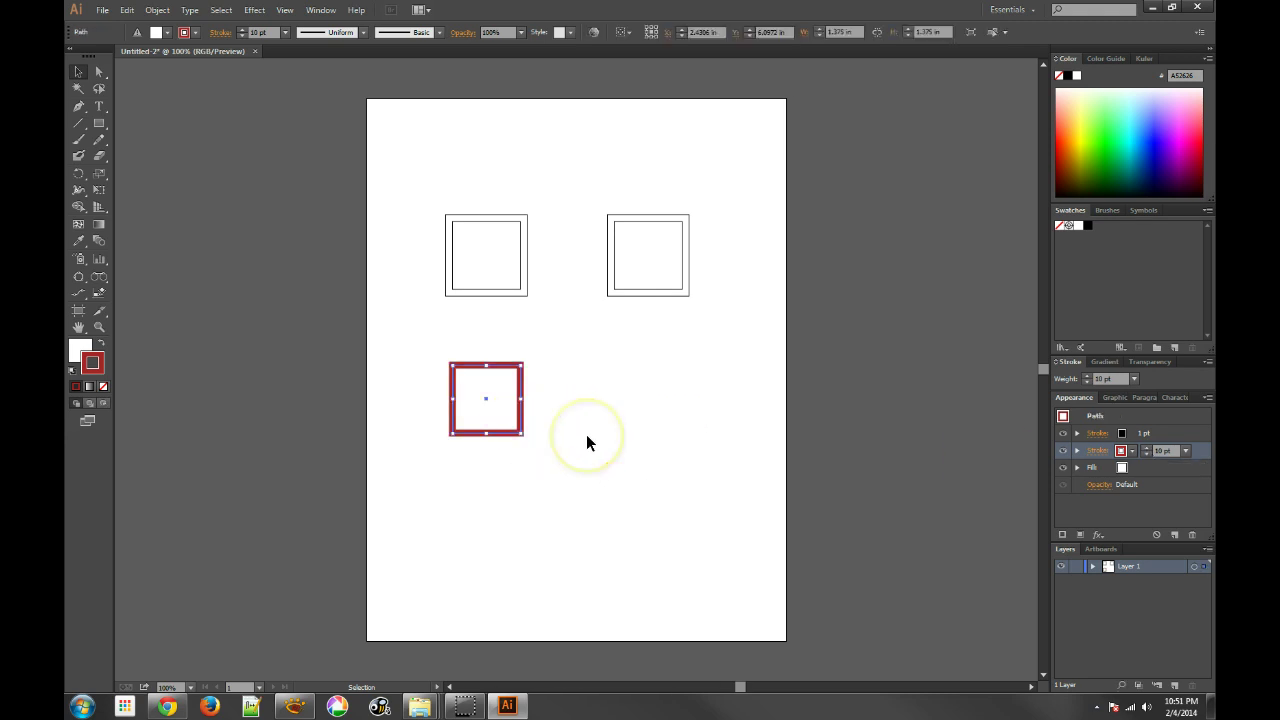
Zoom in on the square and move the red stroke below the fill.
key("ctrl+plus")
key("ctrl+plus")
key("ctrl+plus")
key("ctrl+plus")
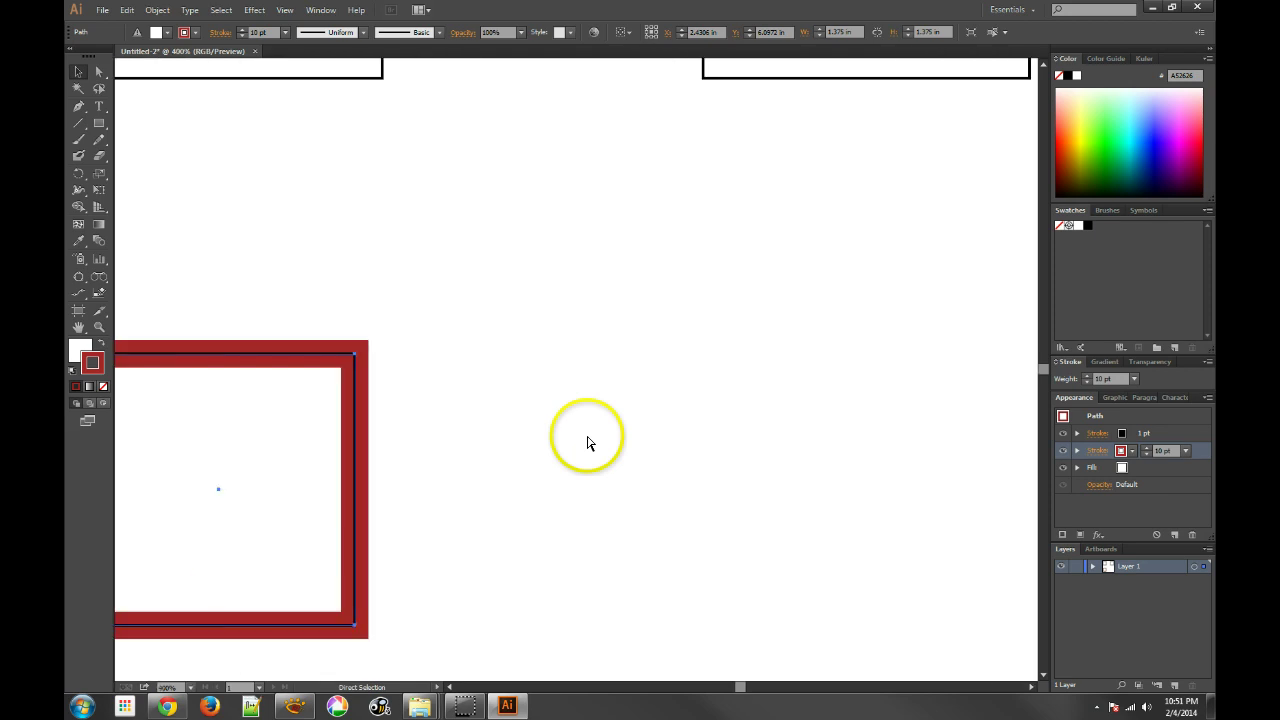
left_click_drag(503, 429, 674, 374)
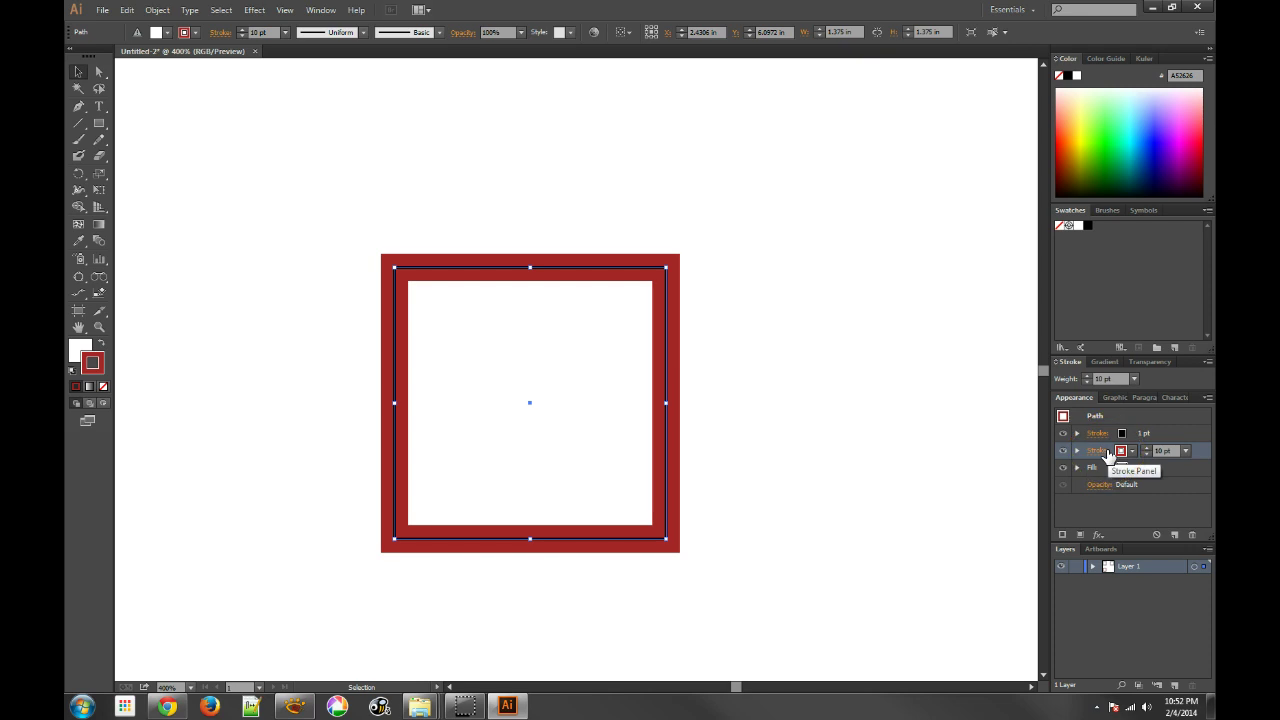
mouse_move(1110, 452)
left_mouse_down()
mouse_move(1180, 443)
mouse_move(1200, 451)
mouse_move(1195, 472)
left_mouse_up()
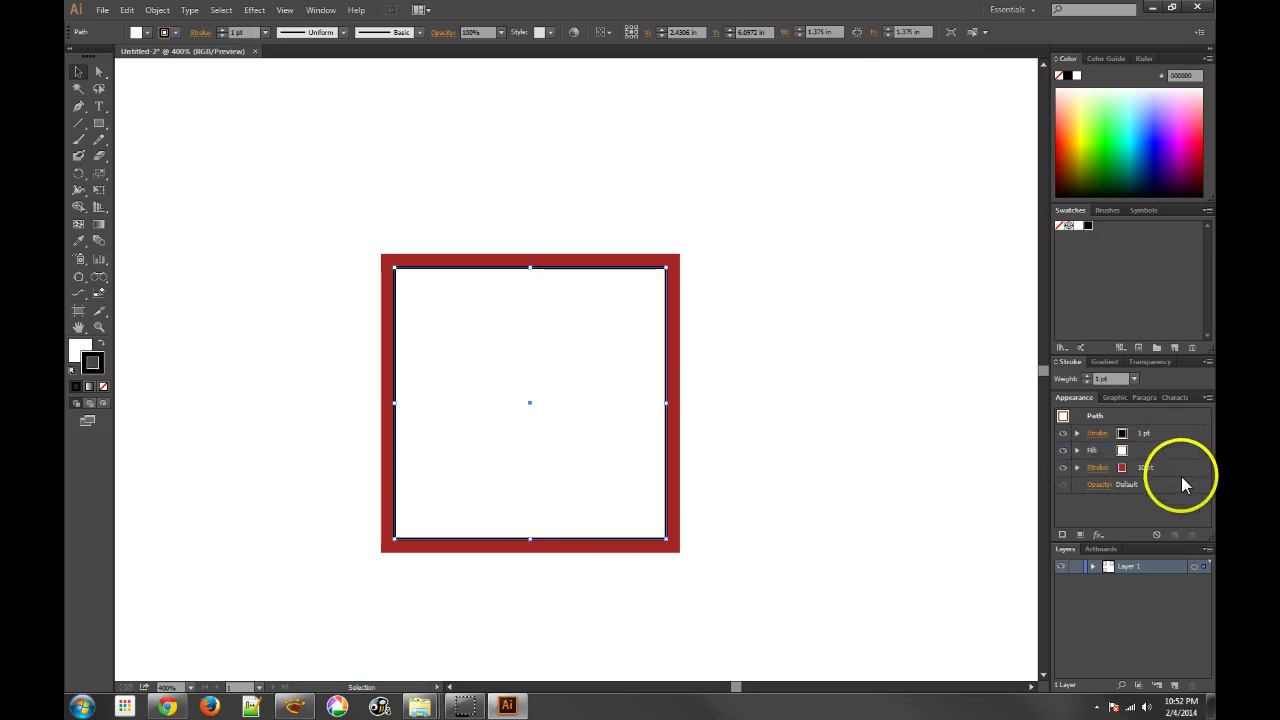
left_click(797, 354)
left_click(555, 335)
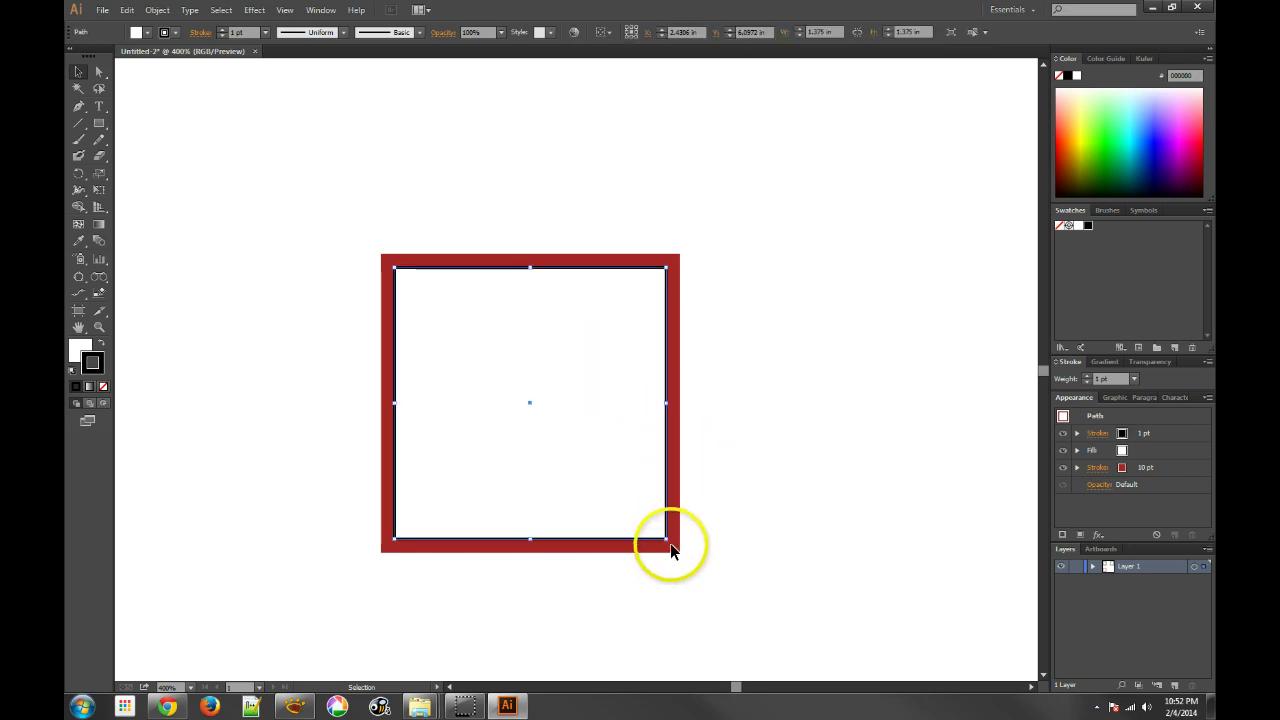
Increase the red stroke's weight to 15 pt.
left_click(1077, 467)
left_click(1124, 472)
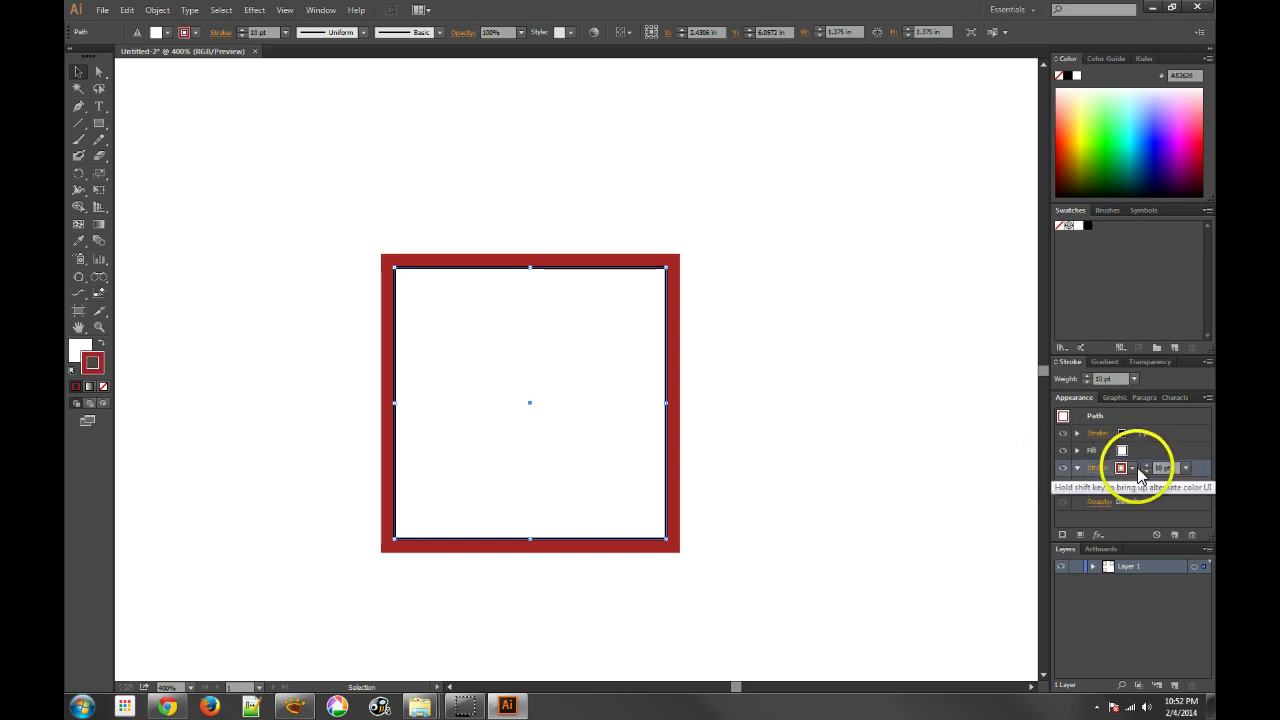
left_click(1147, 465)
left_click(1147, 465)
left_click(1147, 465)
left_click(1147, 465)
left_click(1147, 465)
left_click_drag(1147, 465, 1146, 507)
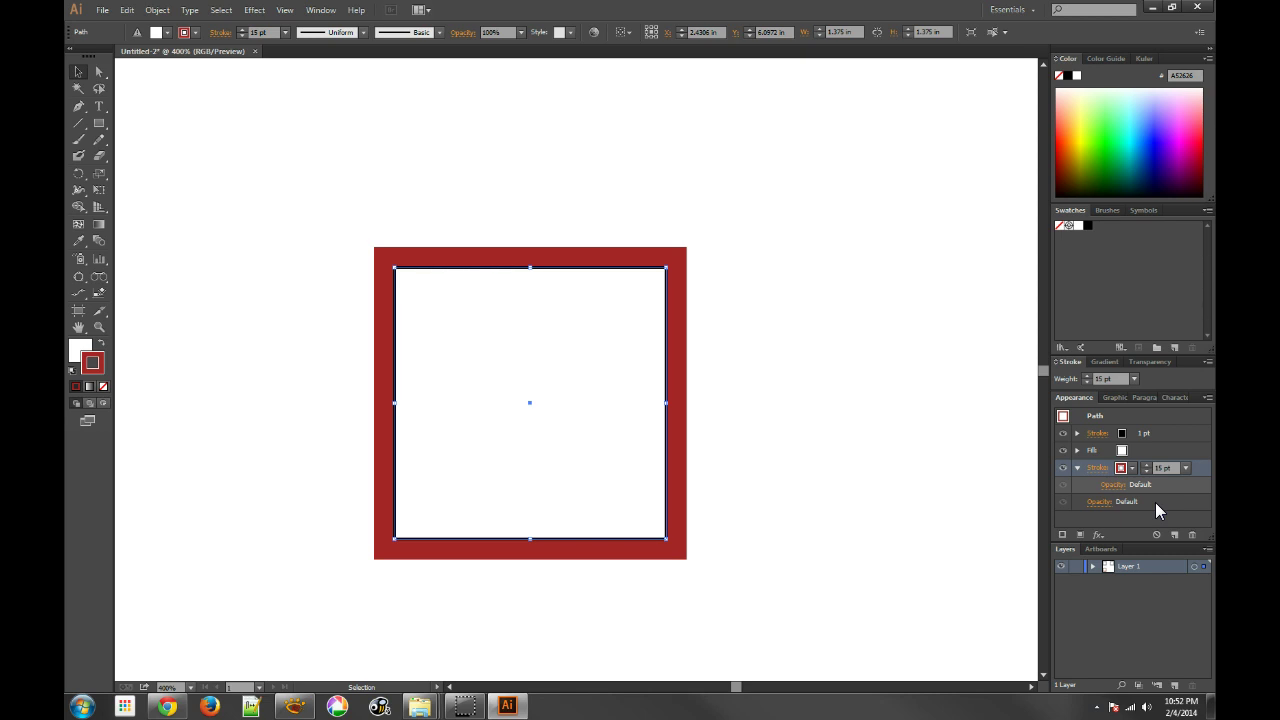
Duplicate the red stroke and make the copy black at 17 pt.
left_click(1076, 468)
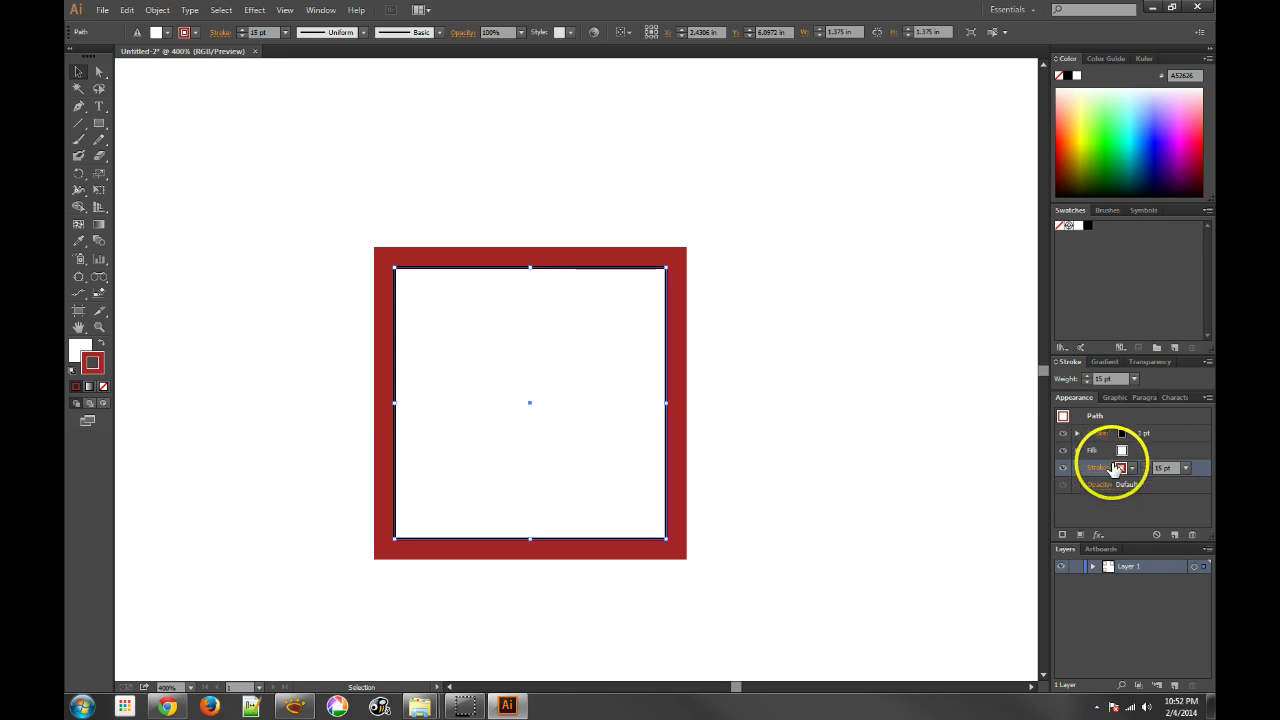
left_click(1175, 535)
left_click(1122, 487)
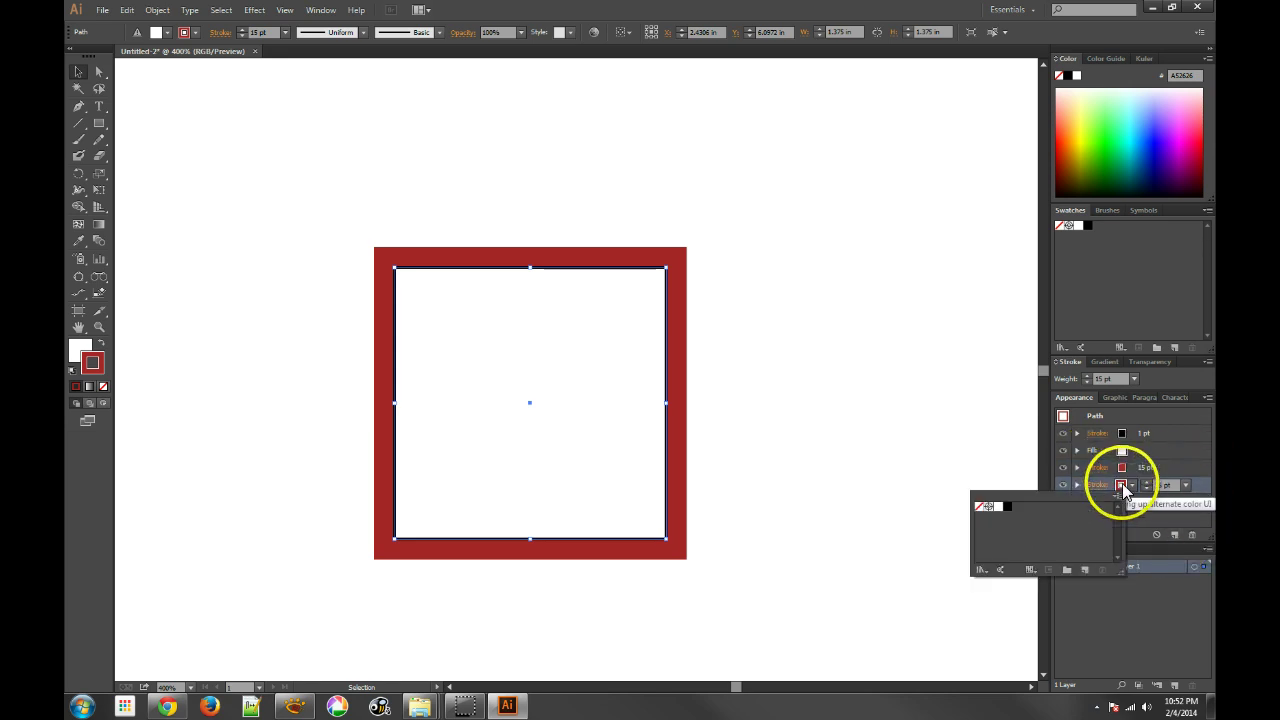
left_click(1006, 507)
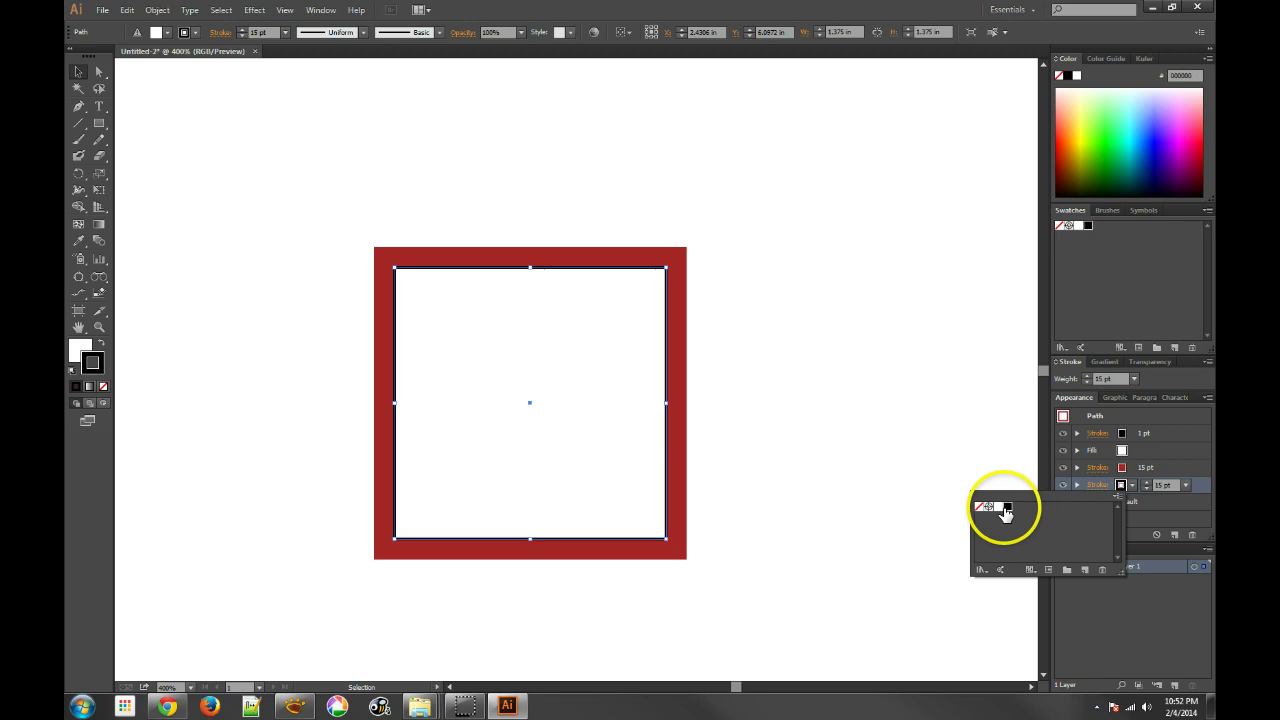
left_click(1133, 485)
left_click(1147, 483)
left_click(1147, 483)
Deselect to preview the border, then move the square up and left.
left_click(864, 355)
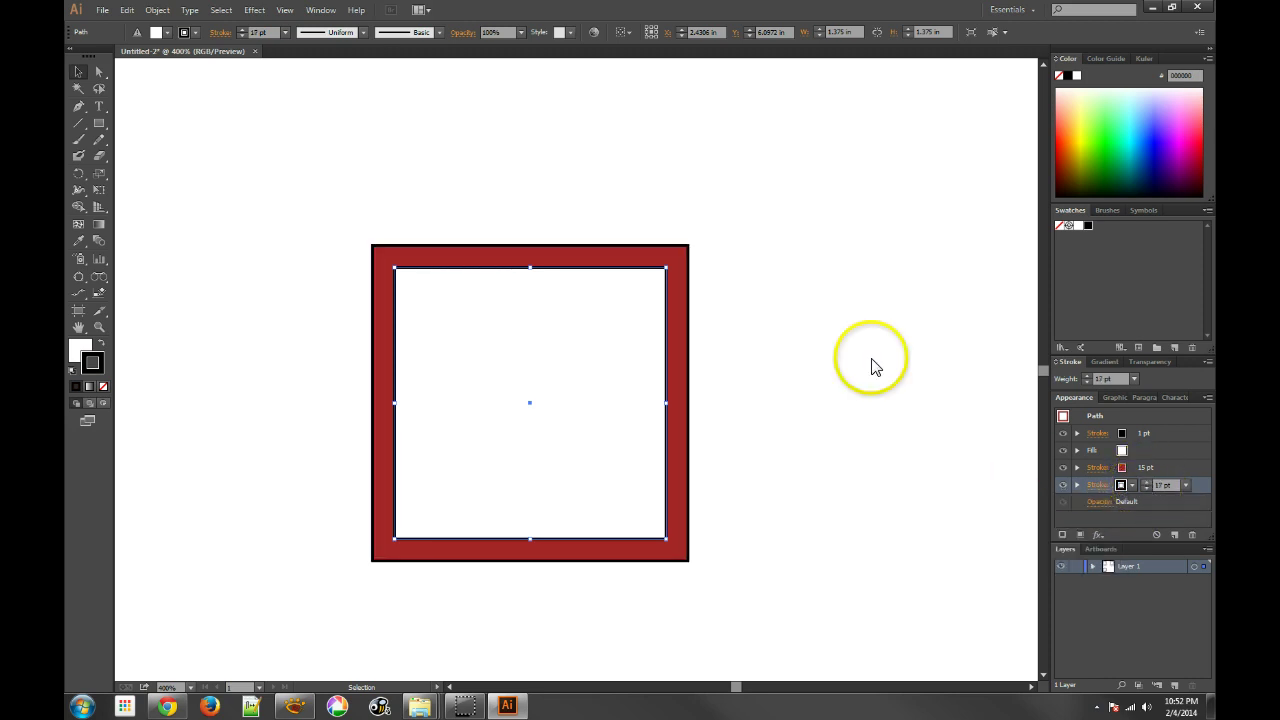
left_click(803, 350)
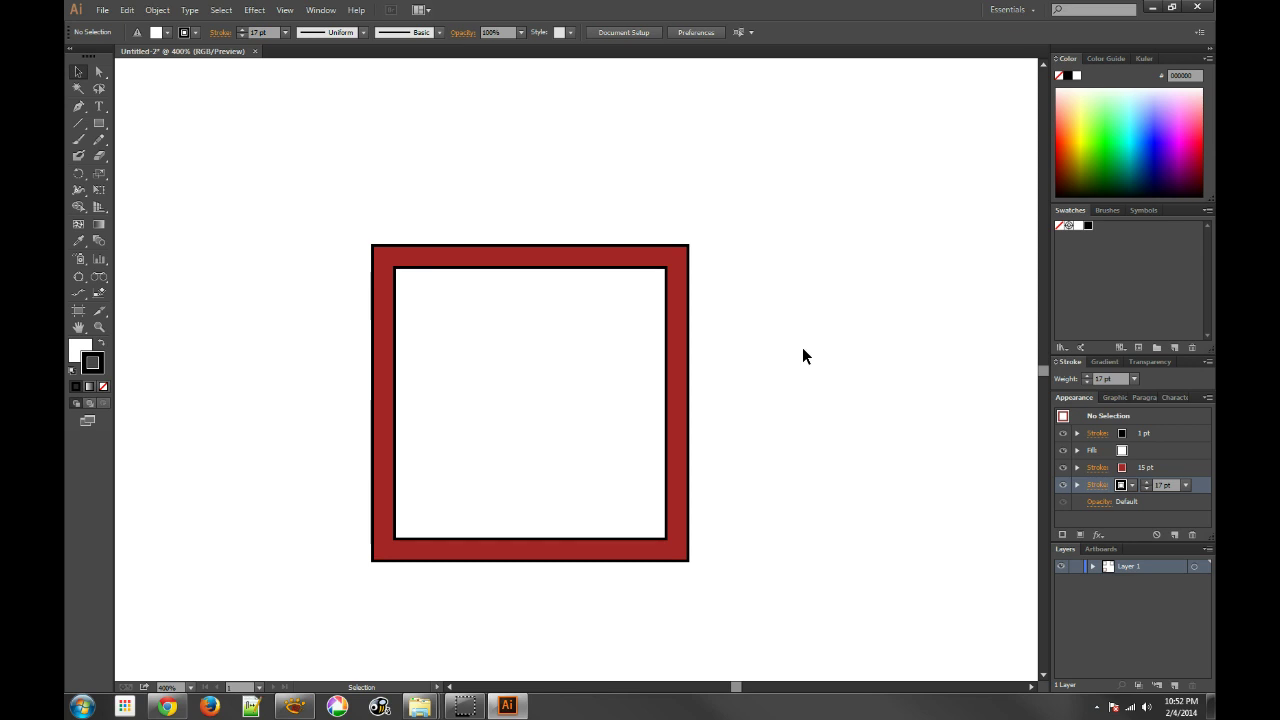
left_click_drag(603, 363, 503, 336)
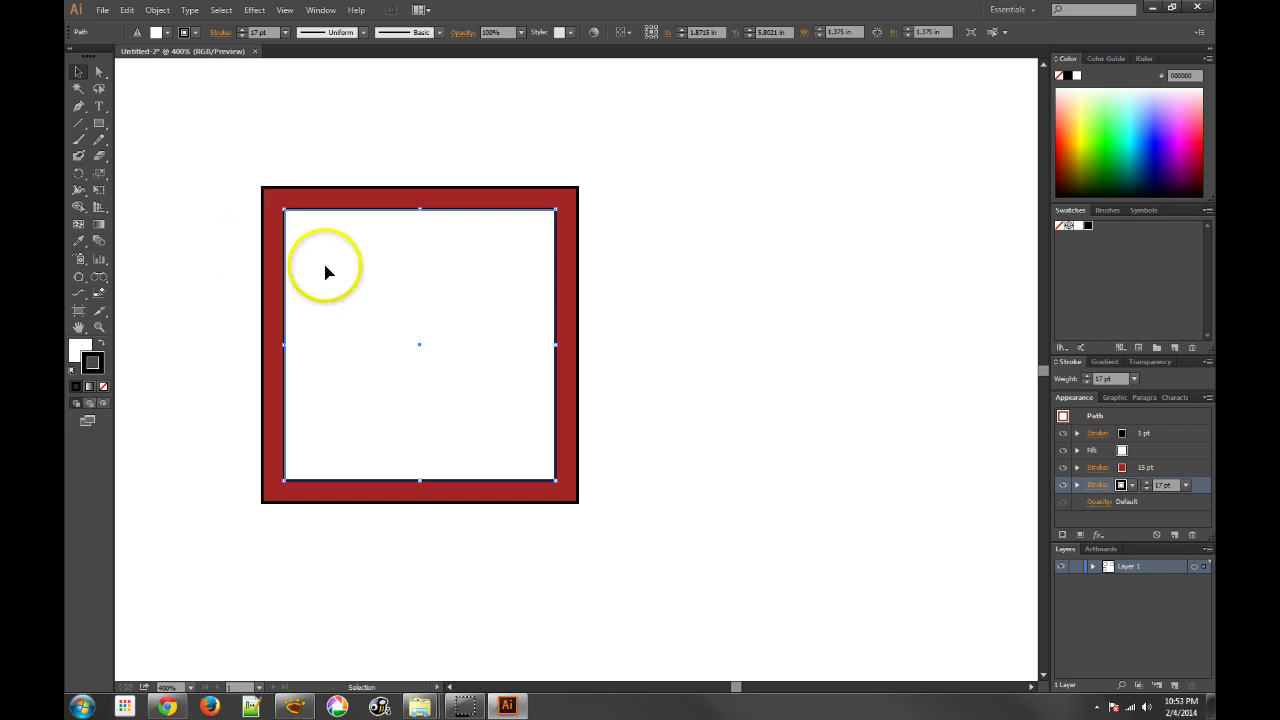
left_click(157, 10)
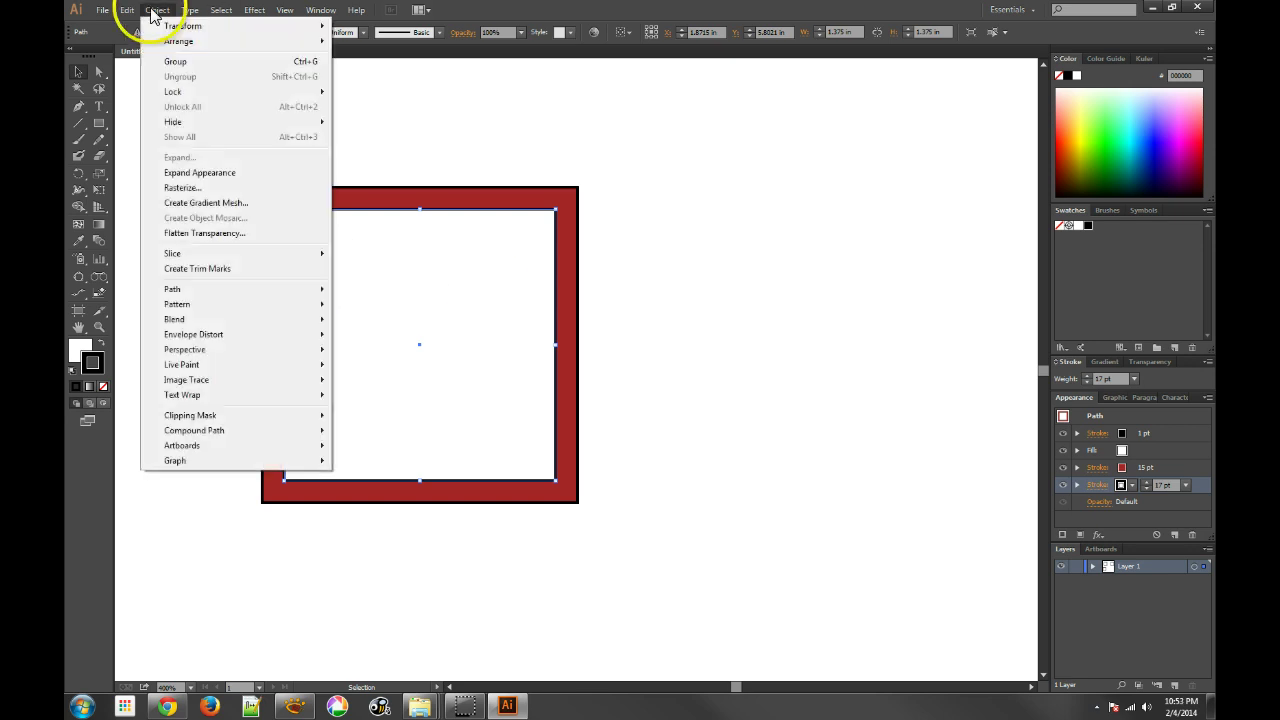
left_click(221, 174)
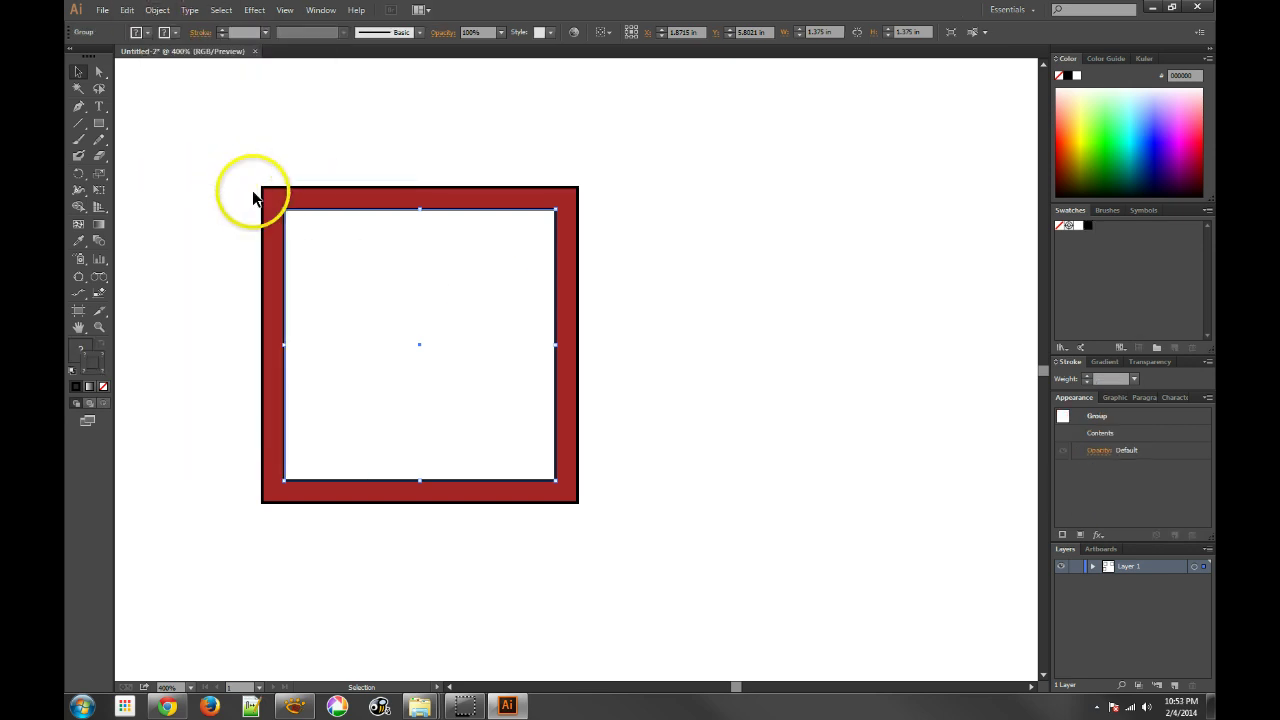
left_click(158, 10)
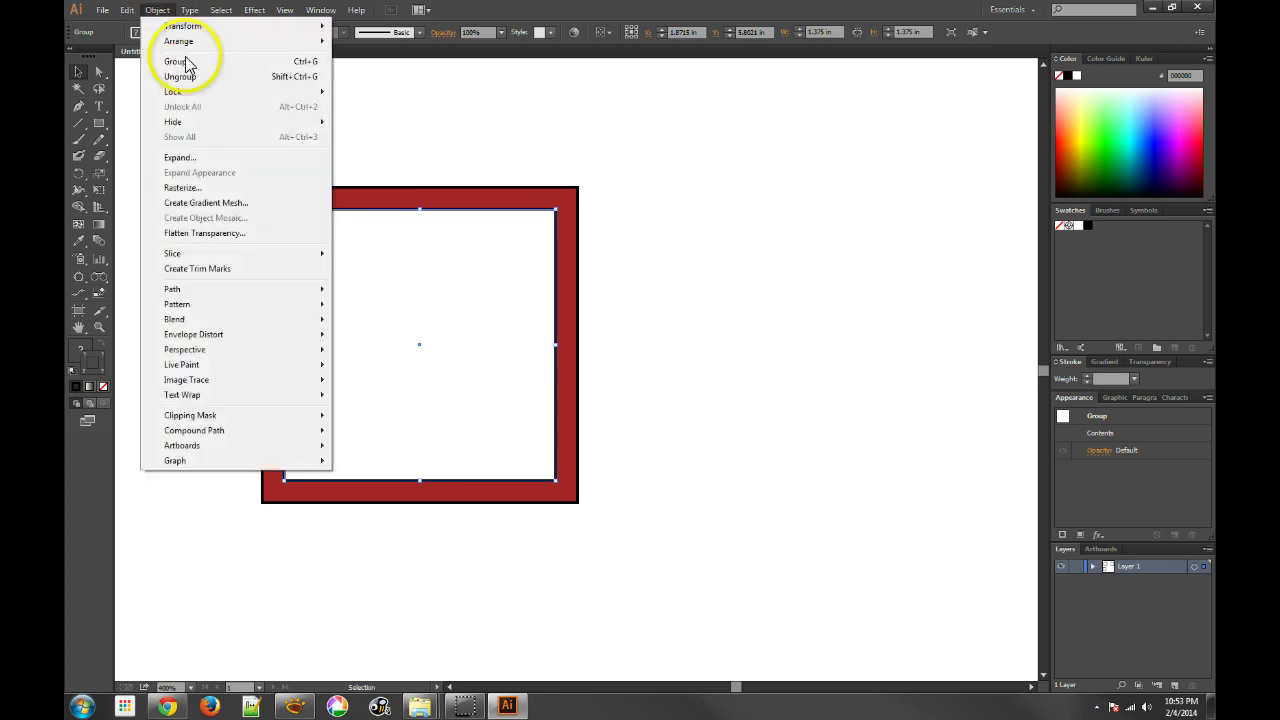
left_click(186, 159)
left_click(616, 427)
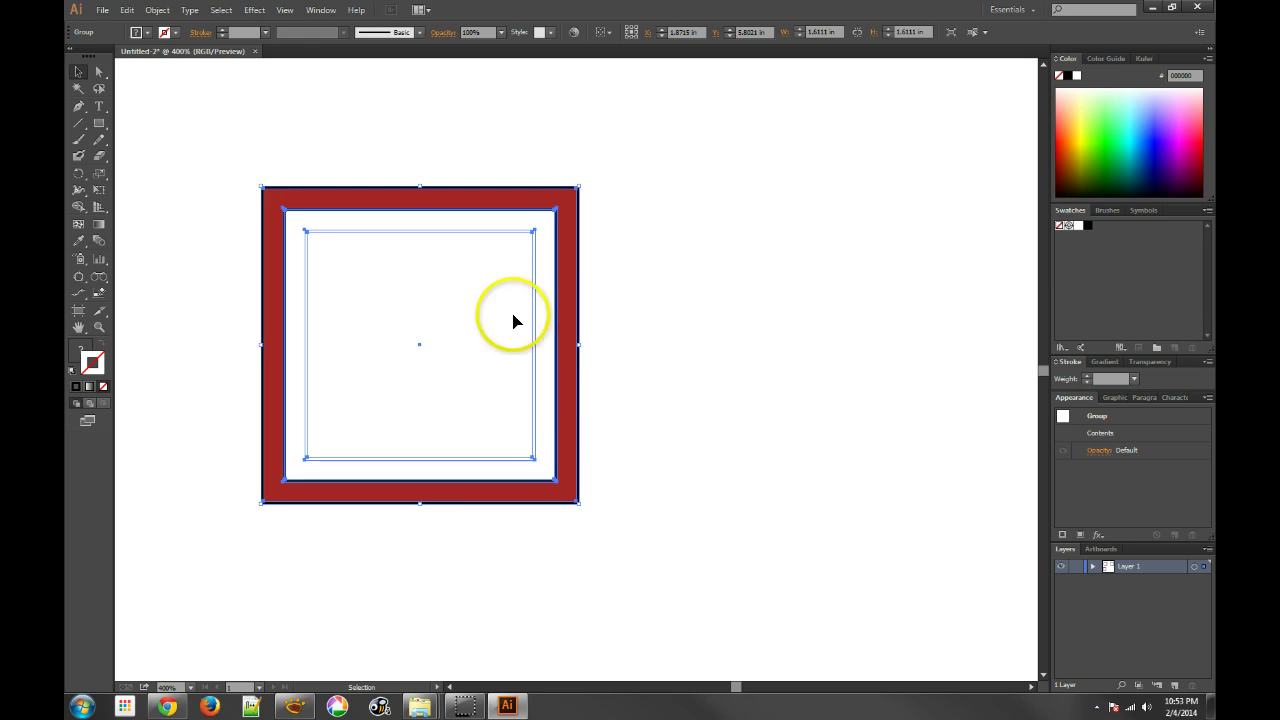
left_click(557, 253)
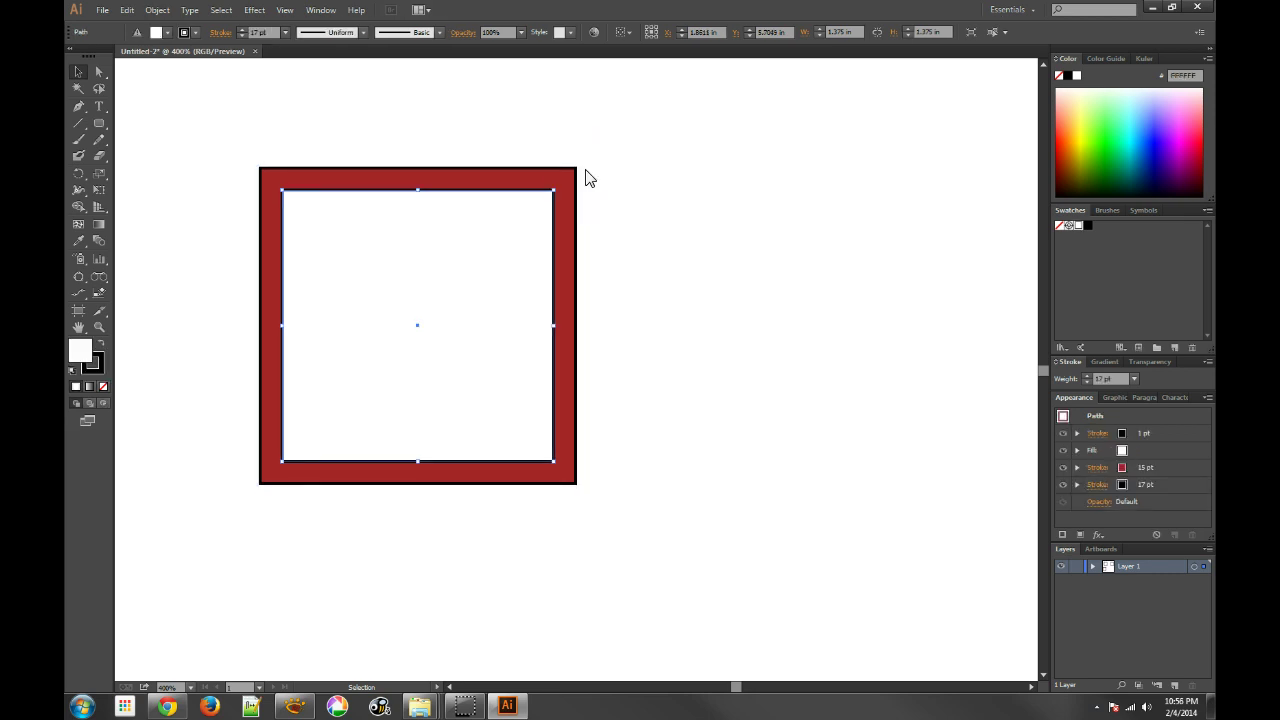
left_click(570, 186)
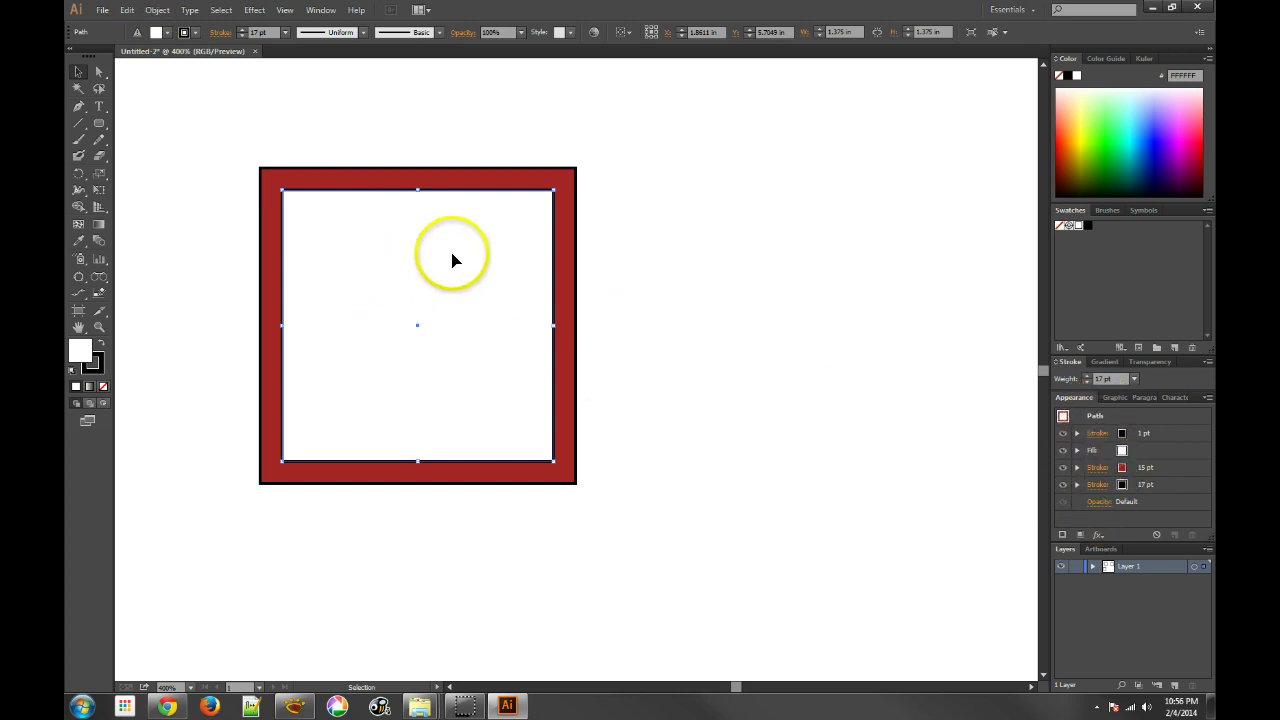
Save the square's look as a graphic style and apply it to a new circle.
left_click(1116, 397)
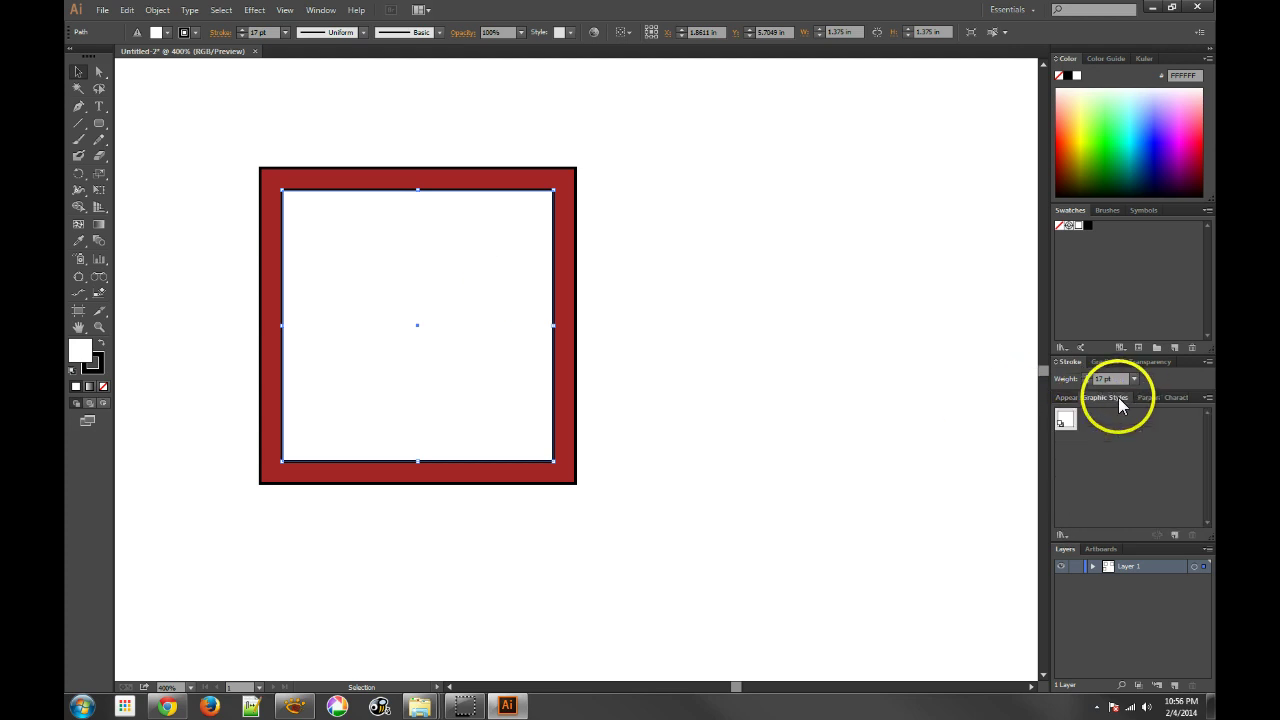
left_click_drag(474, 292, 1085, 428)
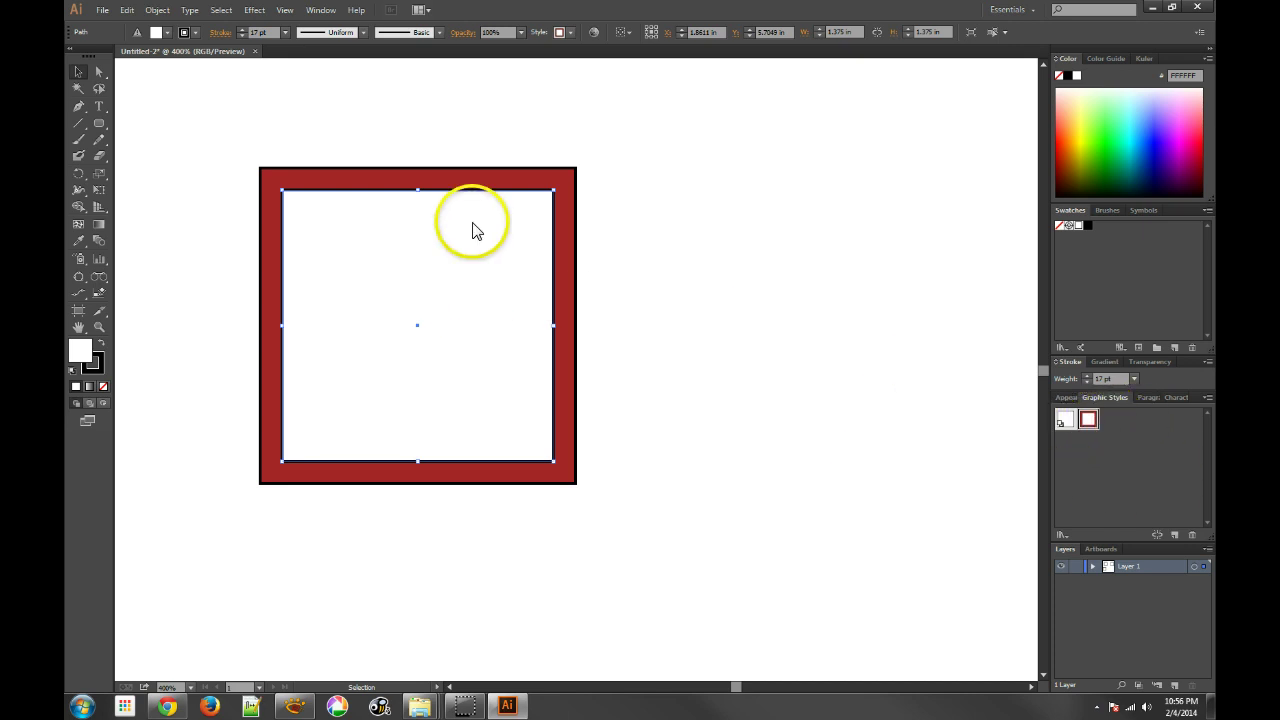
left_click_drag(99, 122, 160, 155)
left_click_drag(674, 226, 887, 401)
left_click(1088, 421)
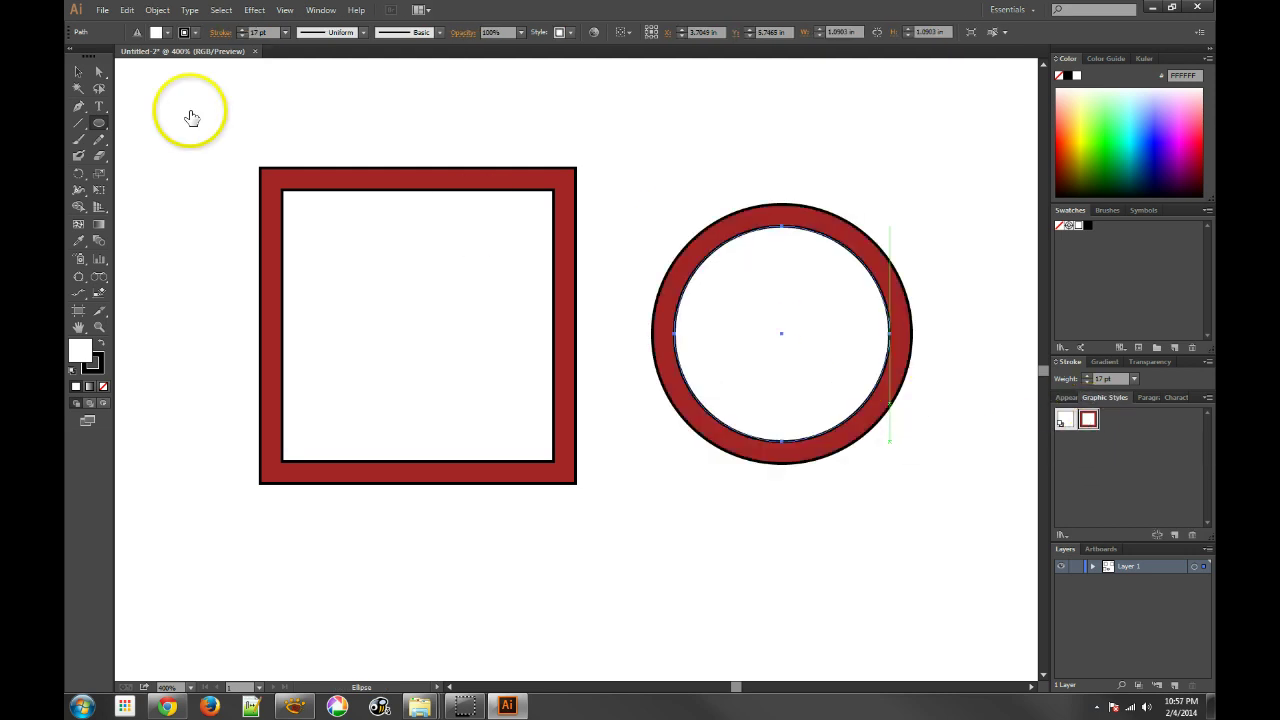
Review the circle's strokes and fill in the Appearance panel with the Selection tool.
left_click(77, 70)
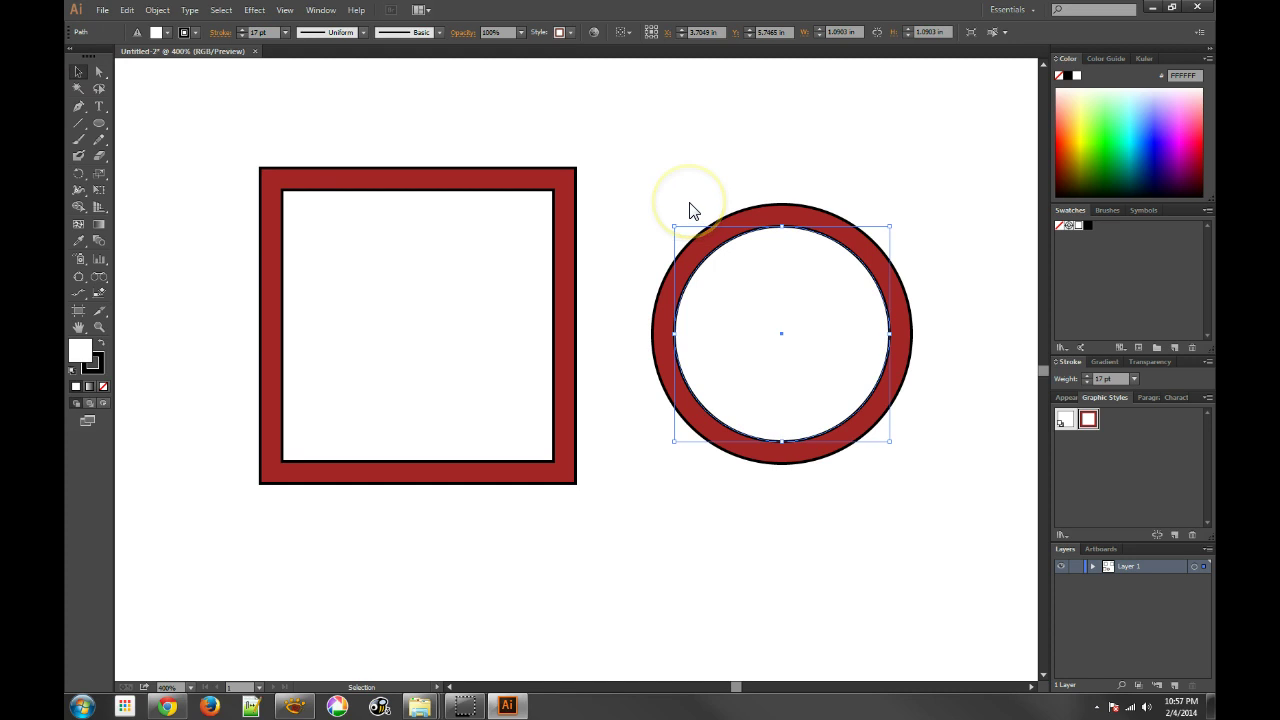
left_click(1064, 397)
left_click(658, 289)
left_click(593, 238)
left_click(720, 242)
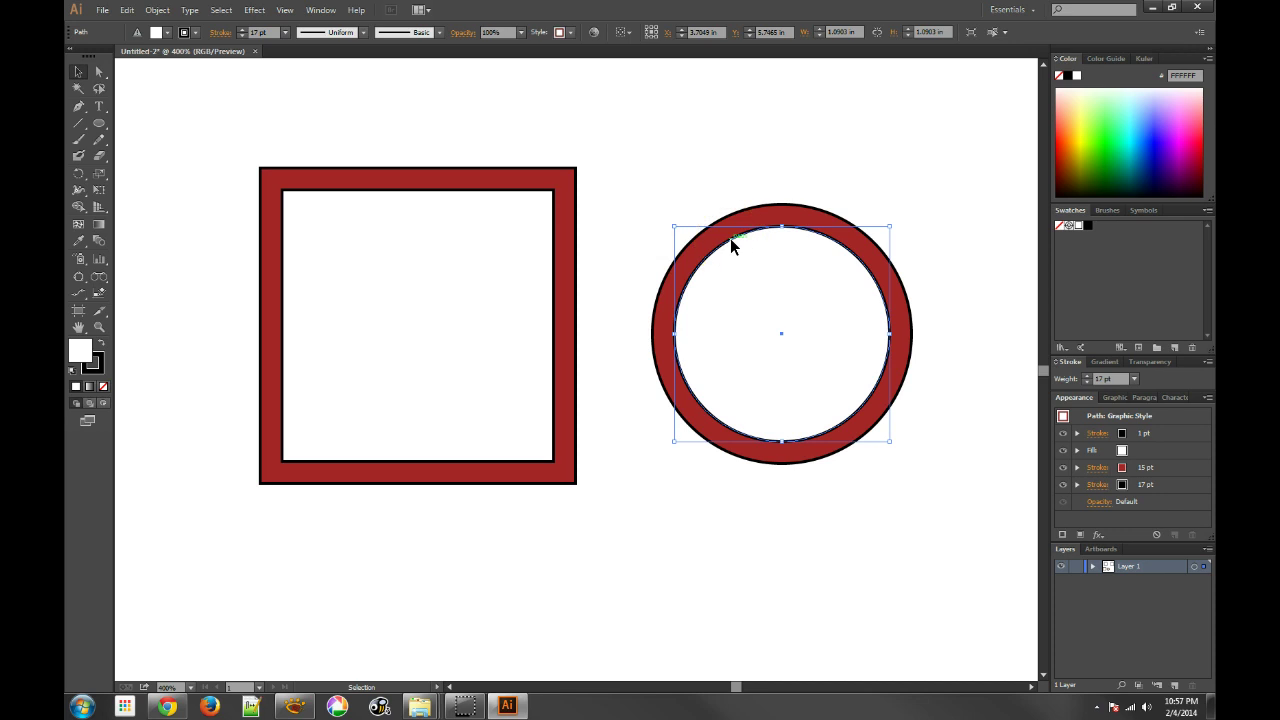
Try expanding the circle's appearance, then undo the expansion.
left_click(157, 10)
left_click(190, 172)
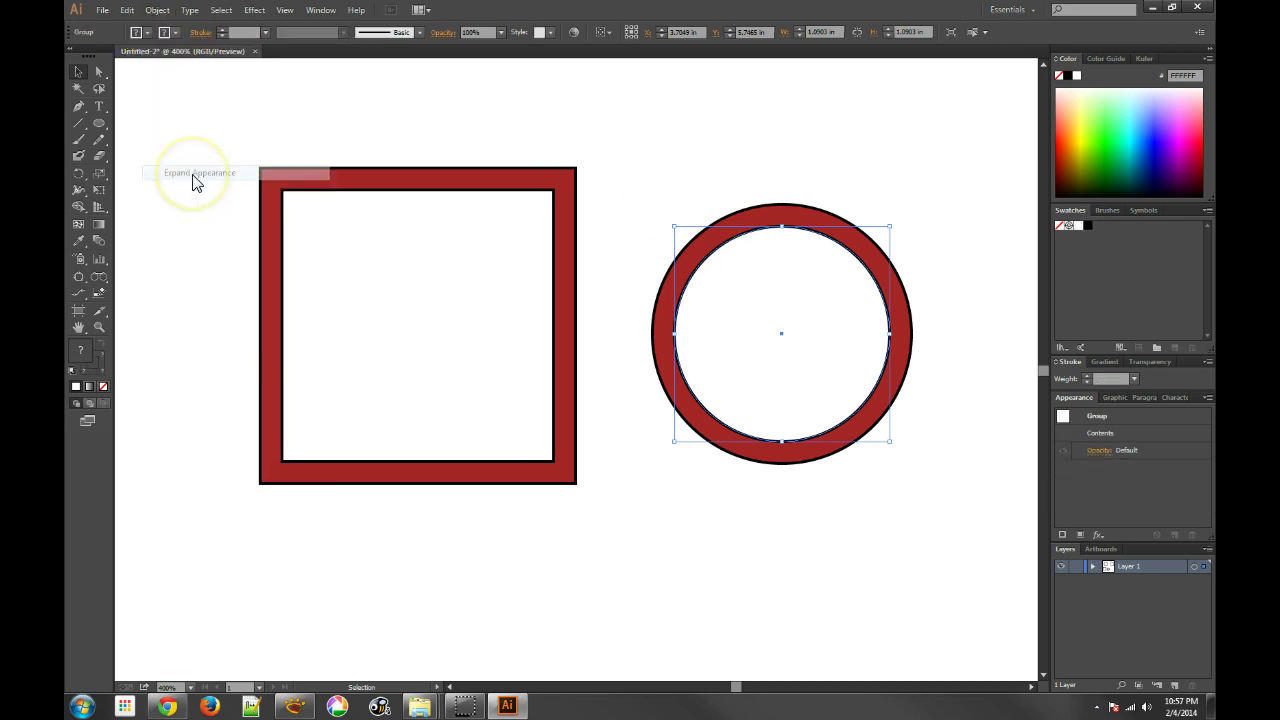
left_click(157, 10)
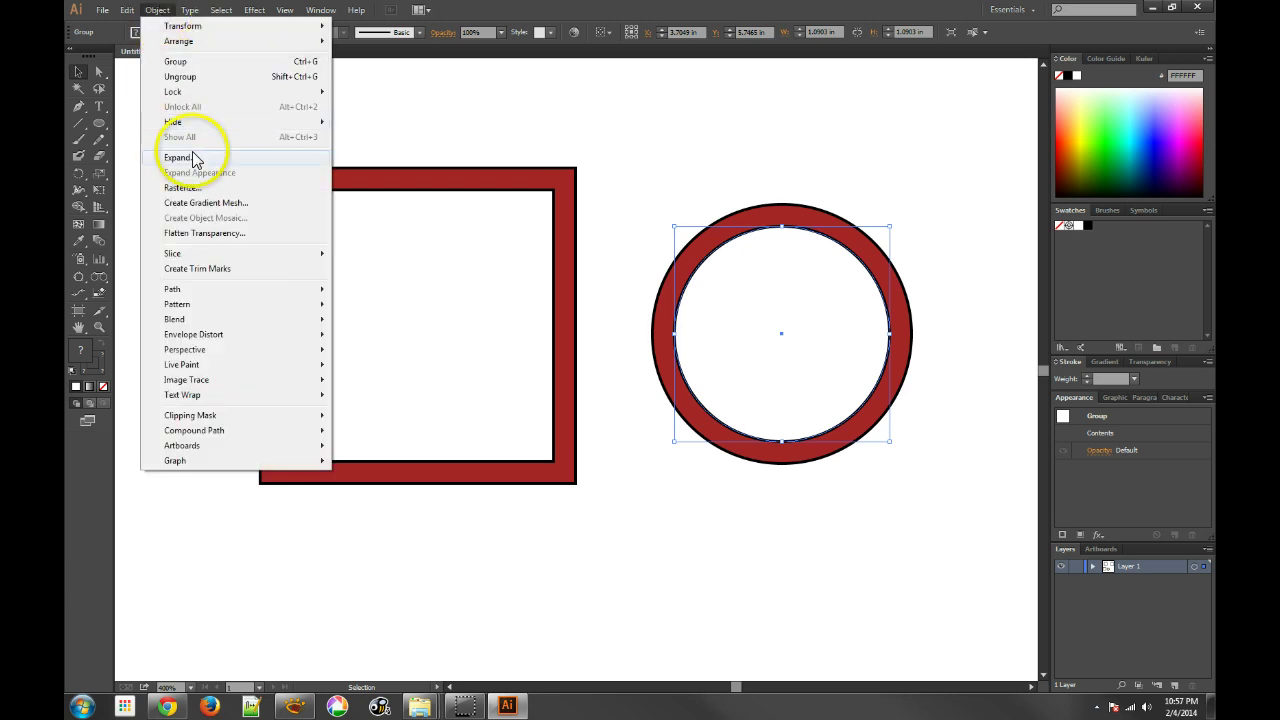
left_click(190, 158)
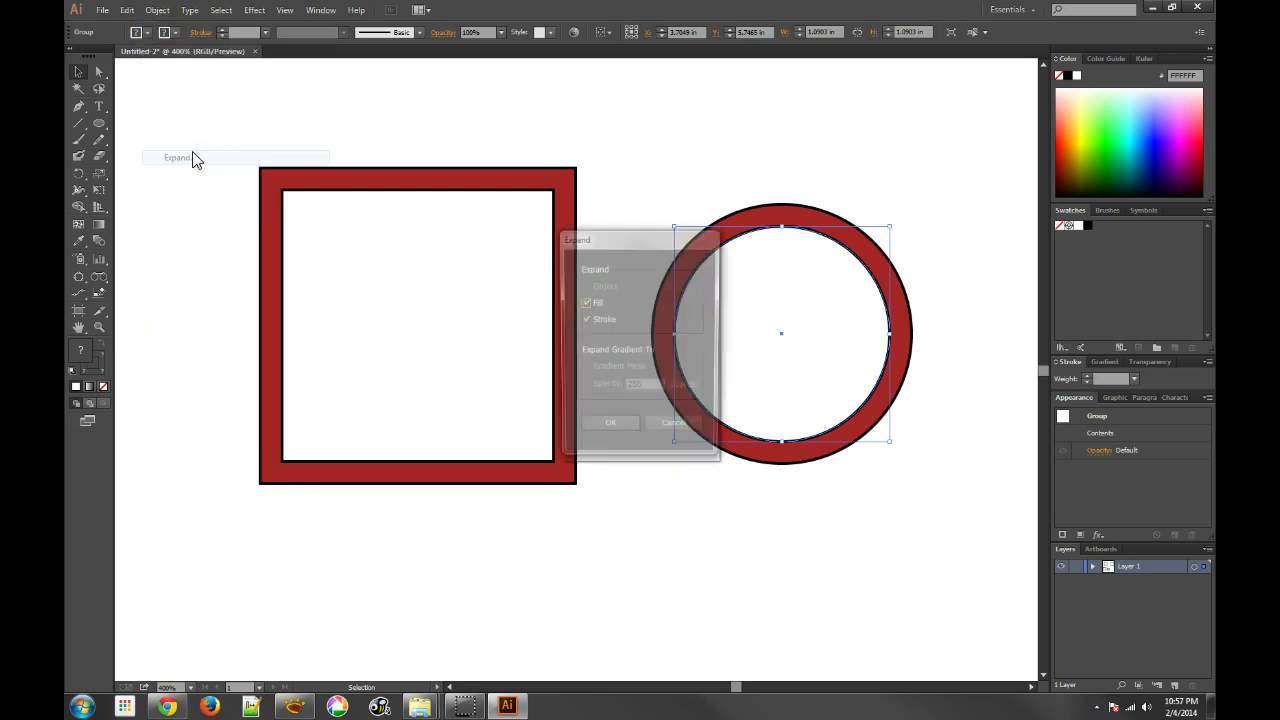
left_click(686, 429)
key("ctrl+z")
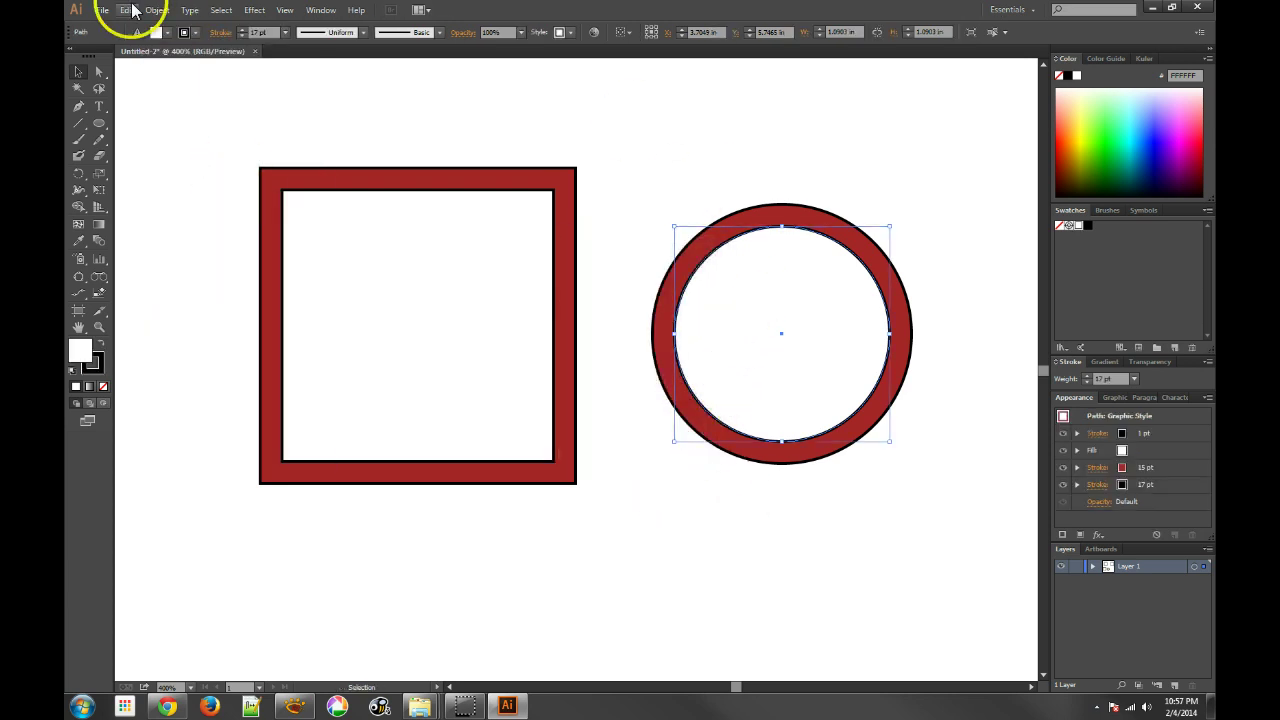
Flatten the circle's transparency using the High Resolution preset.
left_click(157, 10)
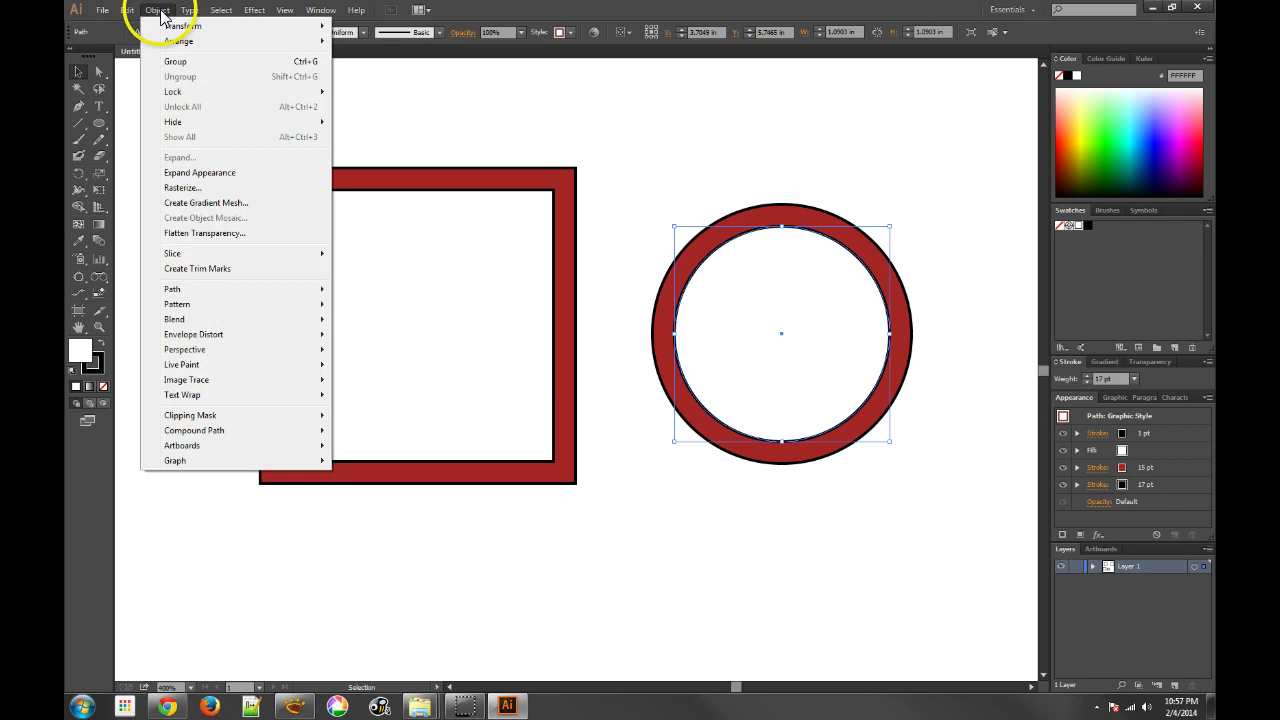
left_click(208, 232)
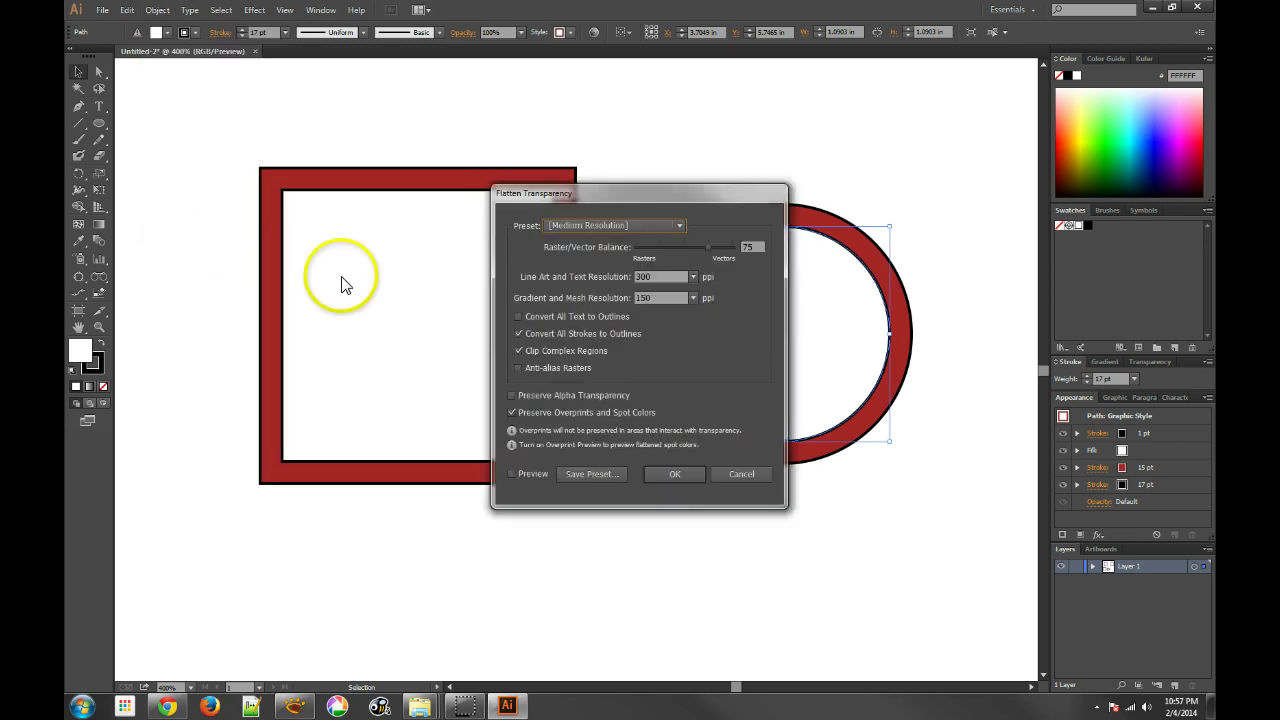
left_click(637, 224)
left_click(605, 253)
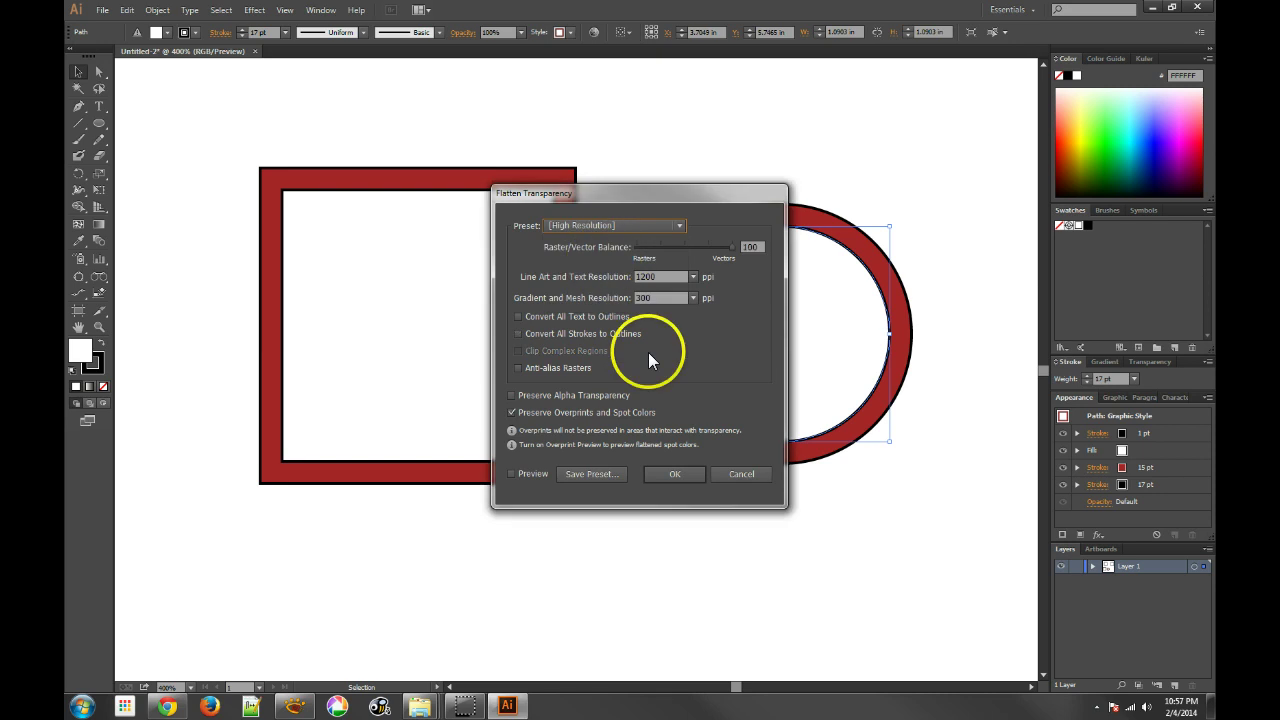
left_click(686, 474)
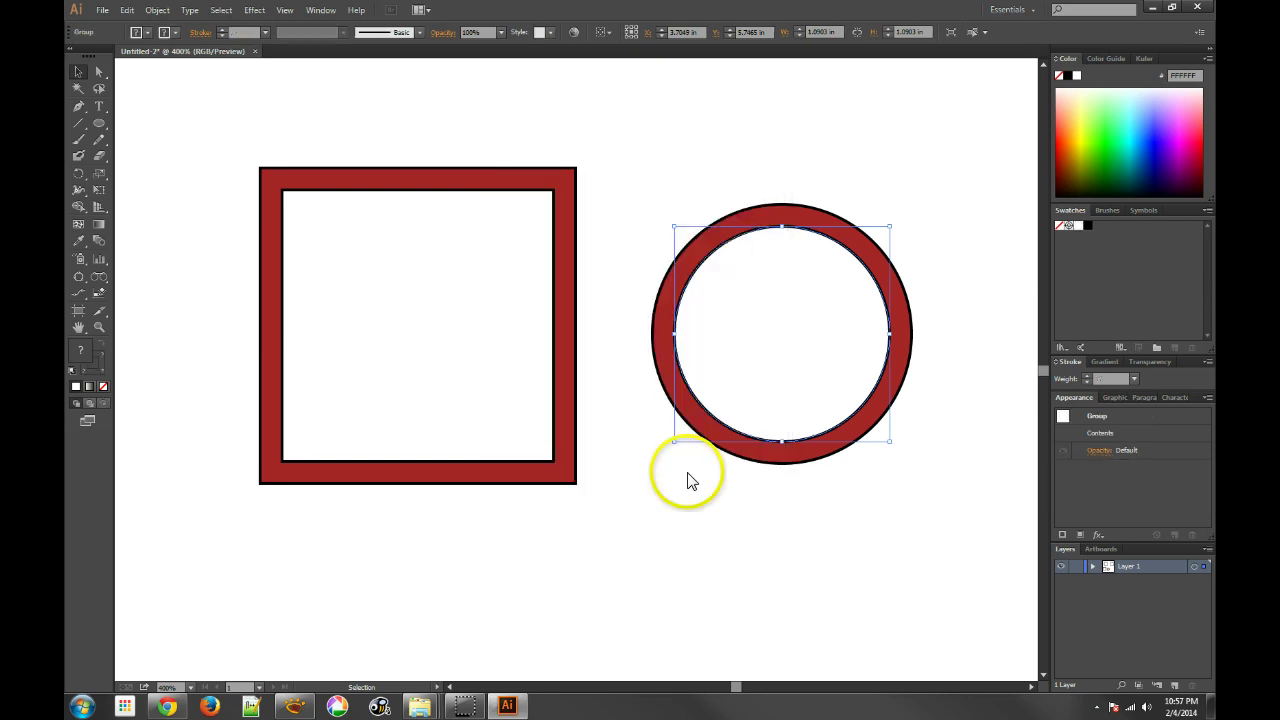
Expand the flattened circle's stroke into outlined paths.
left_click(780, 223)
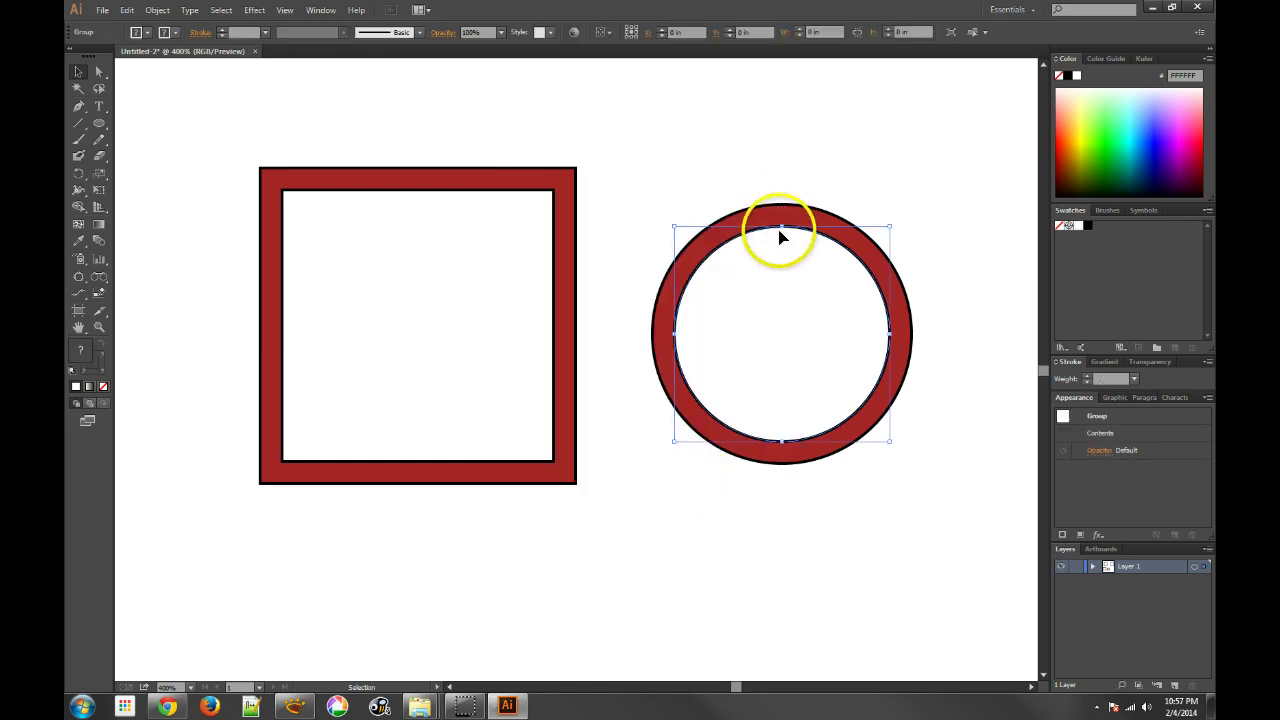
left_click(157, 10)
left_click(205, 160)
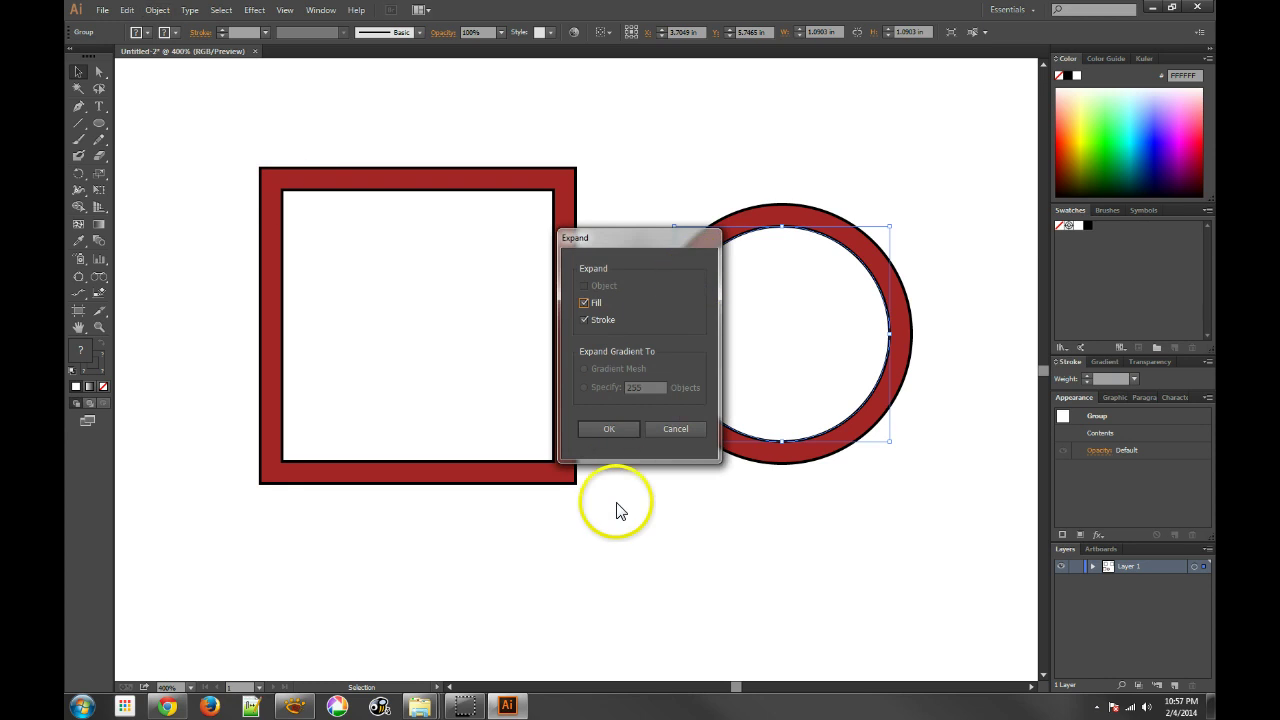
left_click(607, 428)
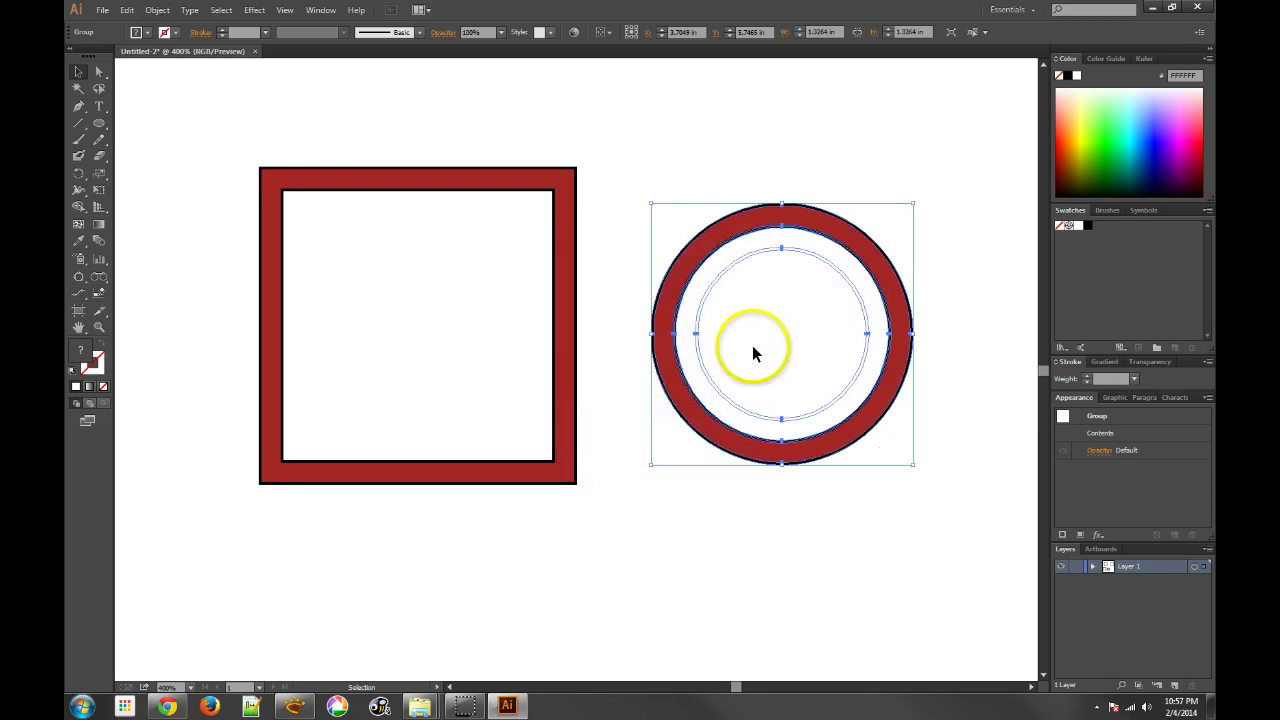
Delete both ring paths inside the isolated group, then exit Isolation Mode.
double_click(809, 260)
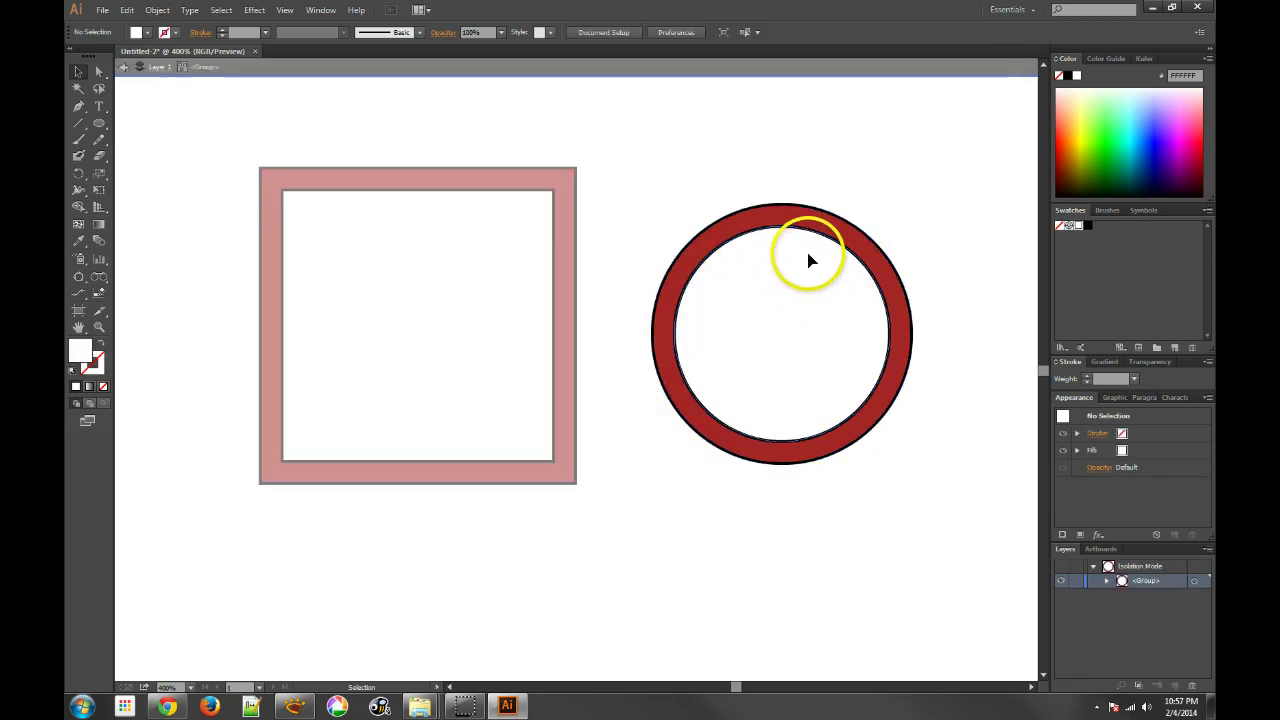
left_click_drag(778, 168, 835, 298)
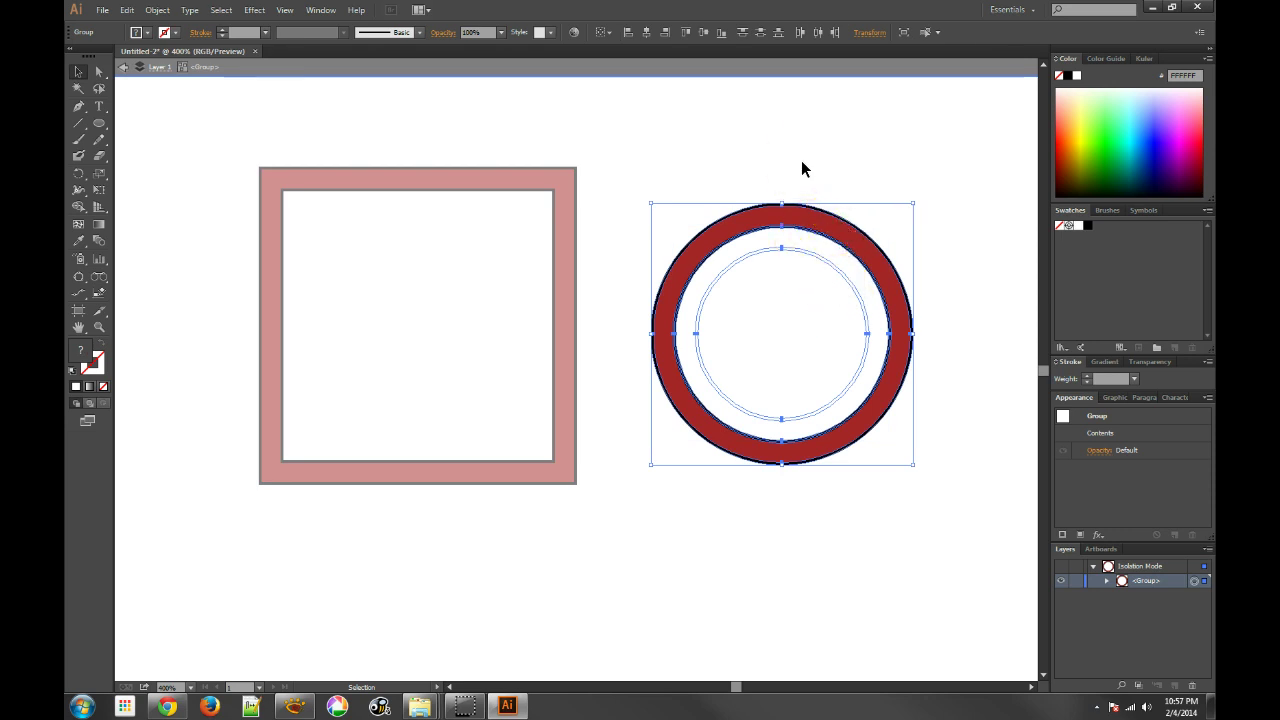
key("Delete")
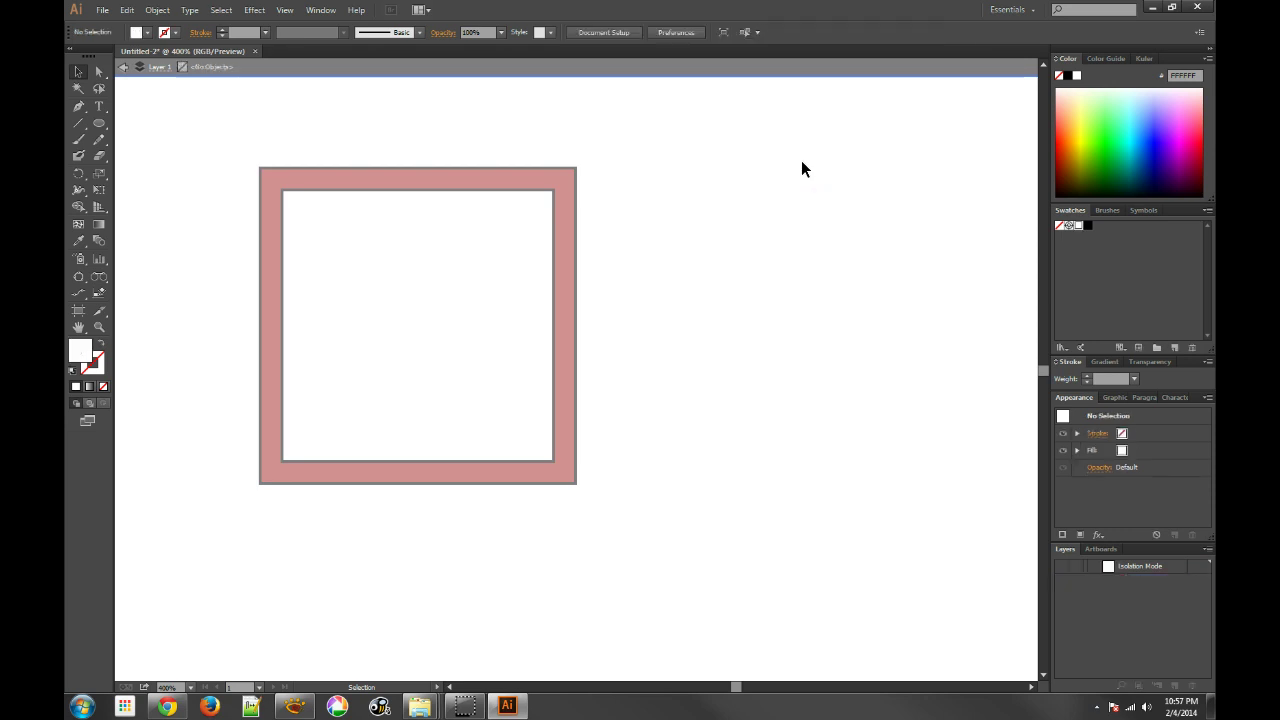
key("Escape")
left_click(761, 168)
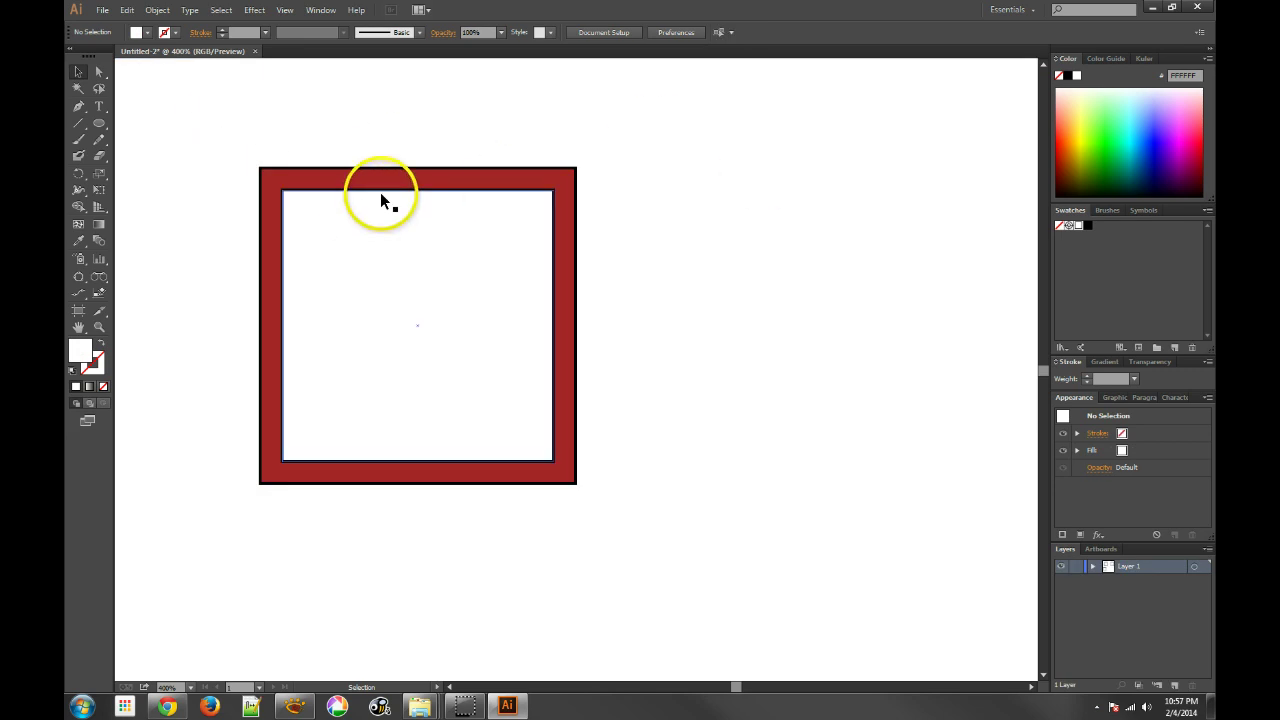
Copy the 1.375 in inner square and place it right of the red-bordered square.
left_click_drag(620, 180, 586, 397)
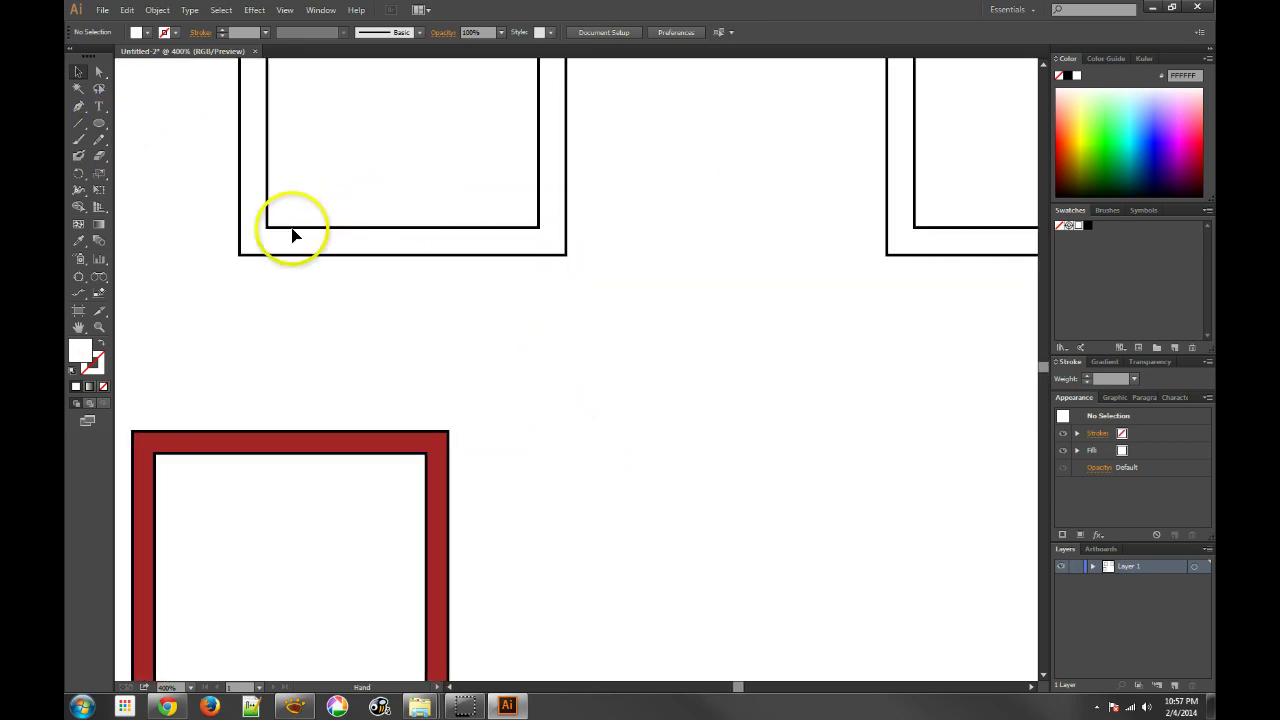
left_click_drag(286, 229, 566, 291)
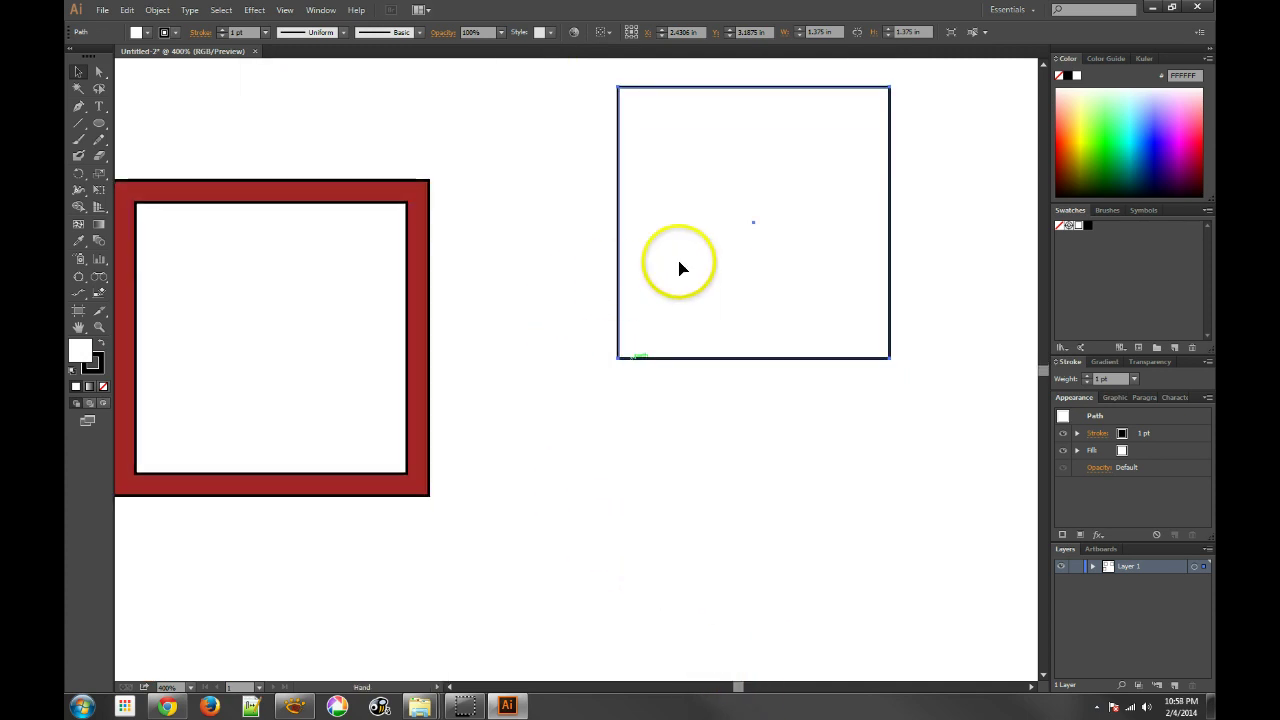
left_click_drag(751, 223, 726, 314)
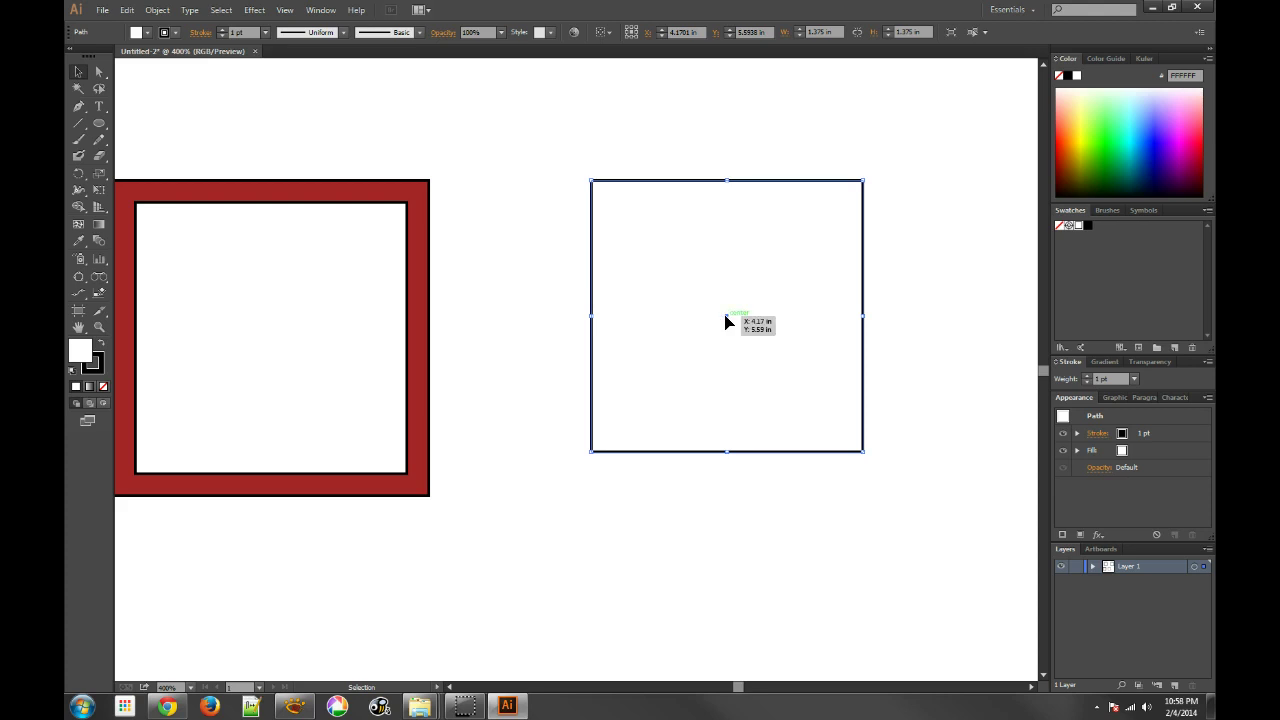
Duplicate the square's 1 pt stroke and apply an Offset Path effect to it.
left_click(1172, 432)
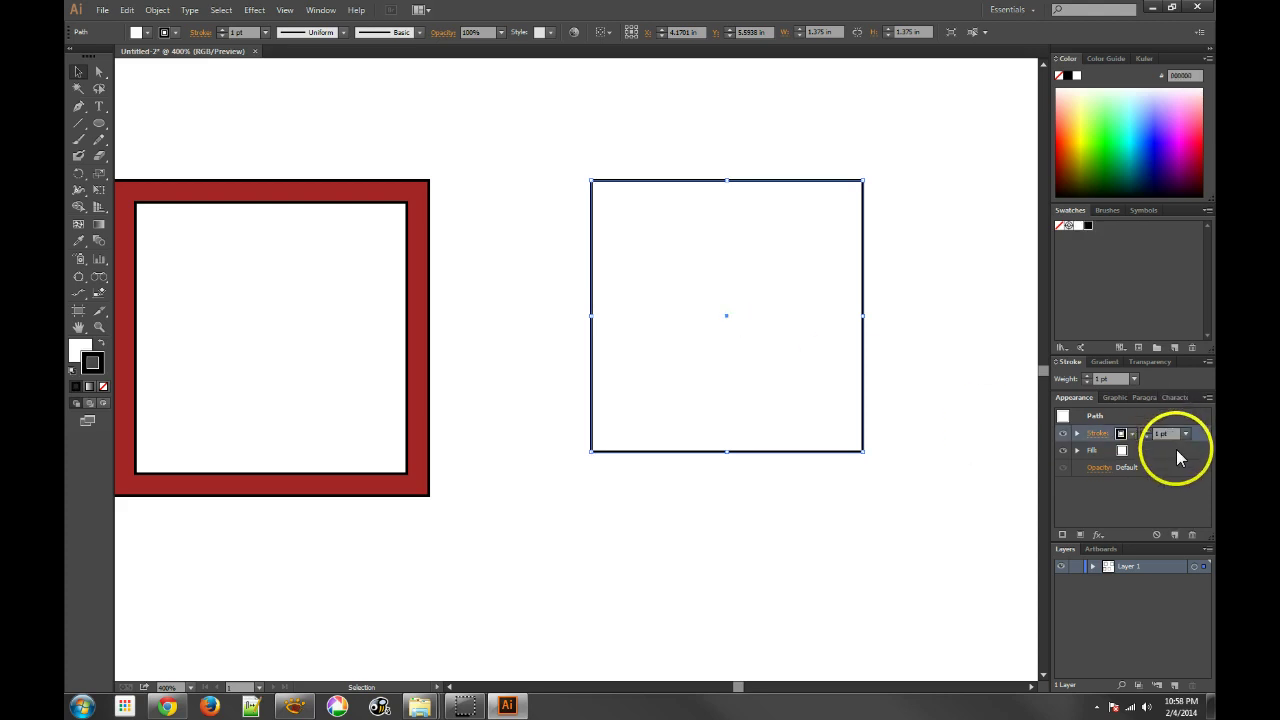
left_click(1173, 537)
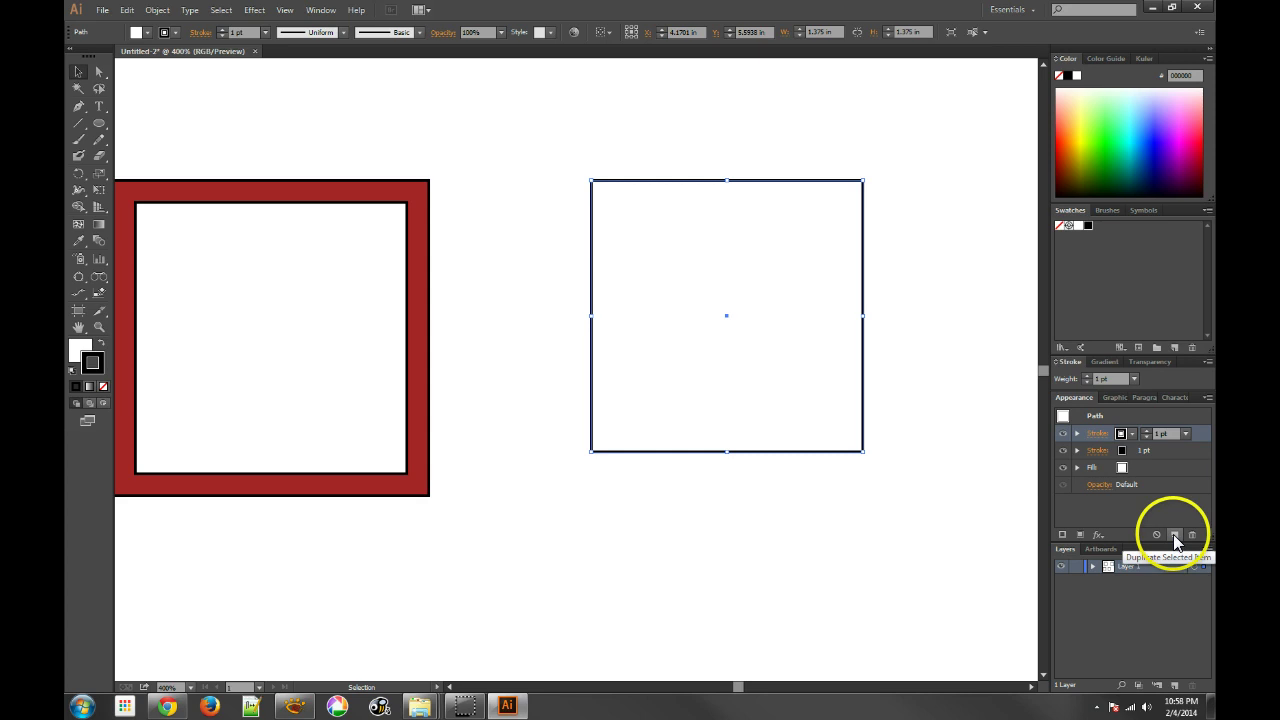
left_click(253, 10)
left_click(265, 38)
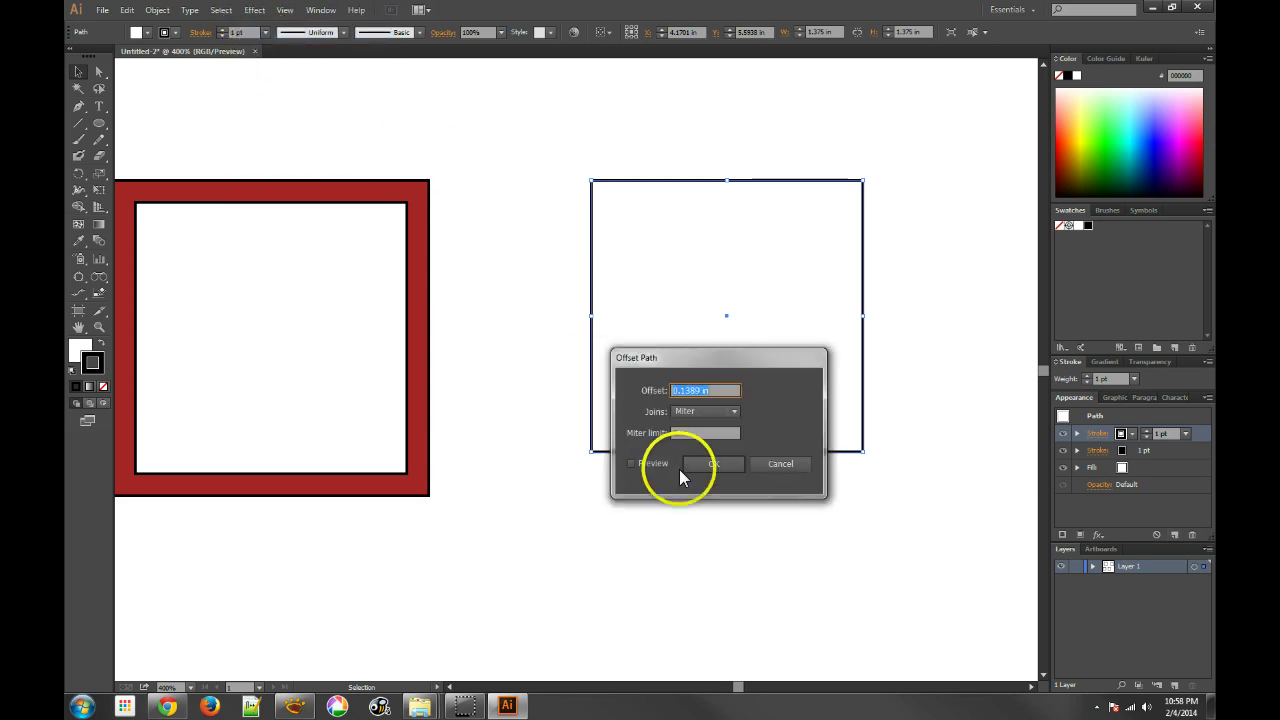
left_click(707, 468)
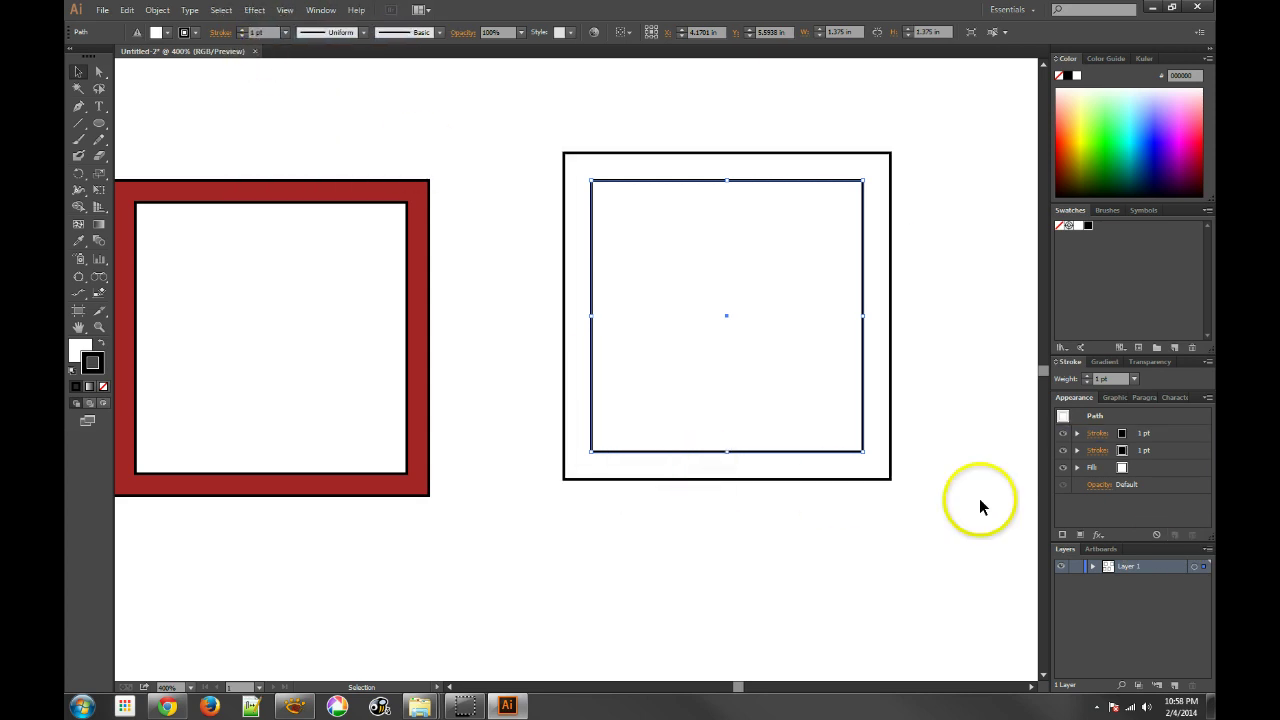
left_click(1077, 434)
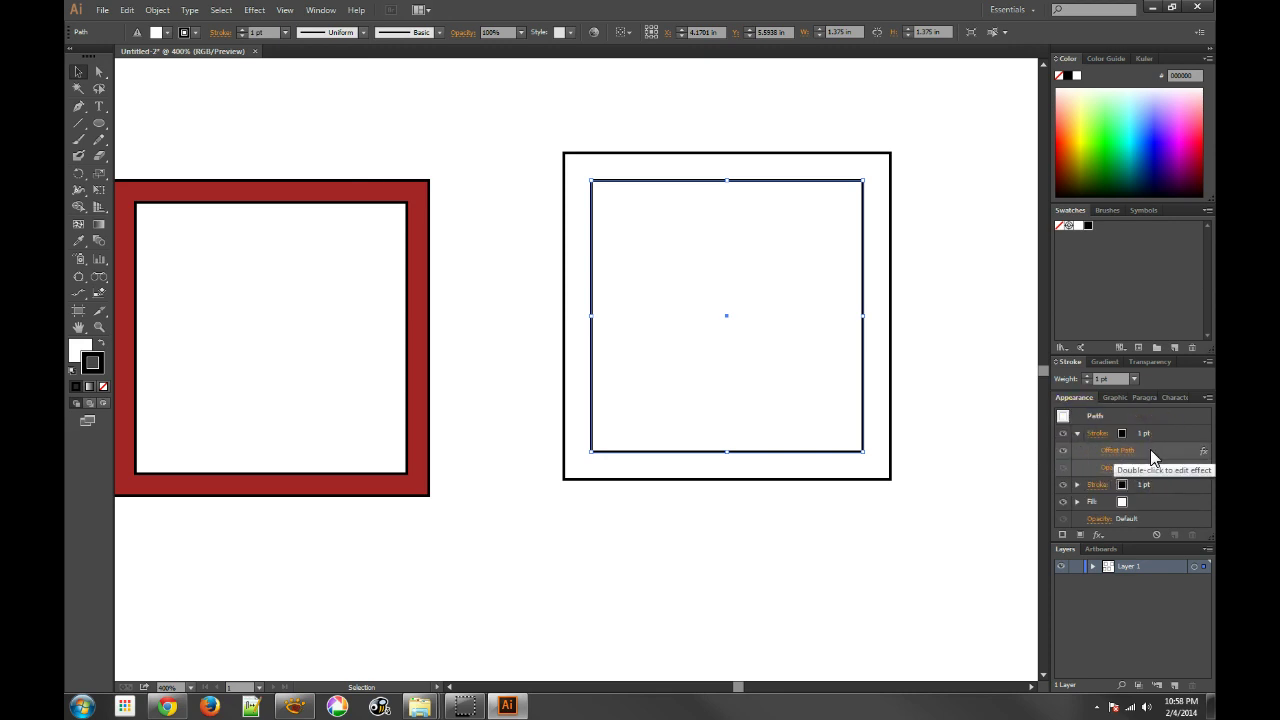
left_click_drag(1151, 453, 1113, 508)
Duplicate the fill above the inner stroke and give it a new R153 G26 B255 purple swatch.
left_click(1103, 505)
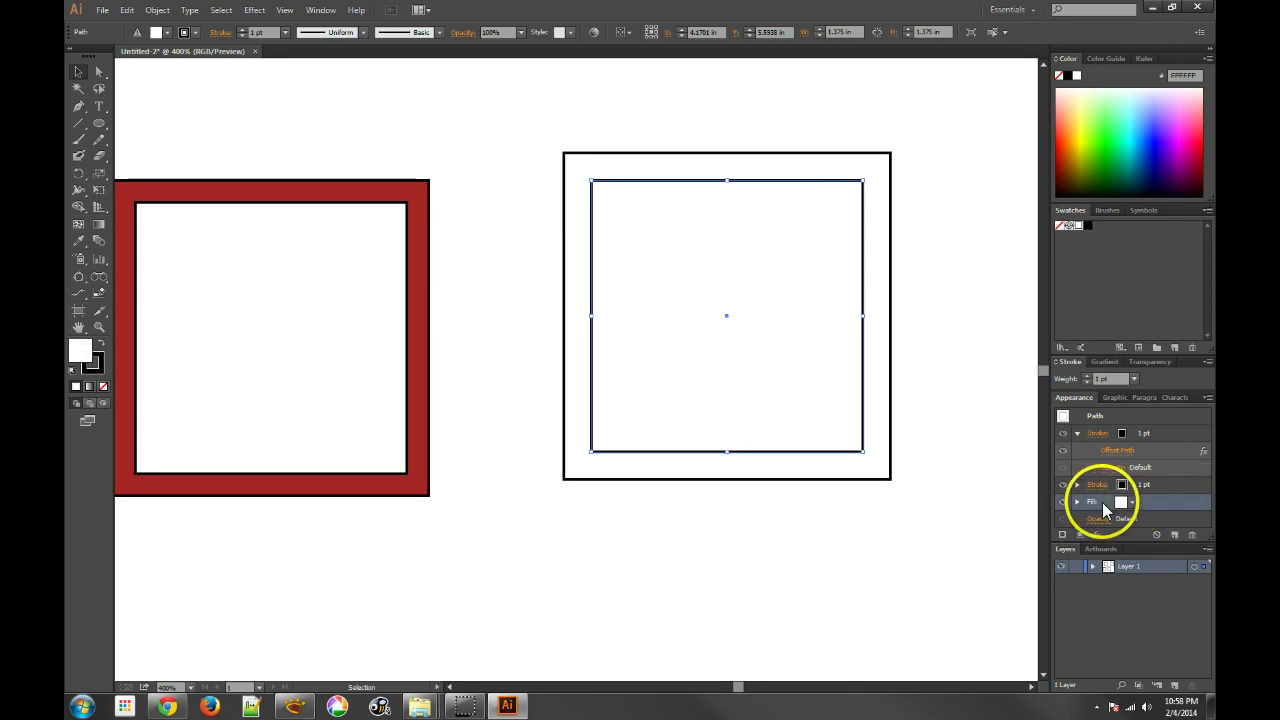
left_click(1175, 536)
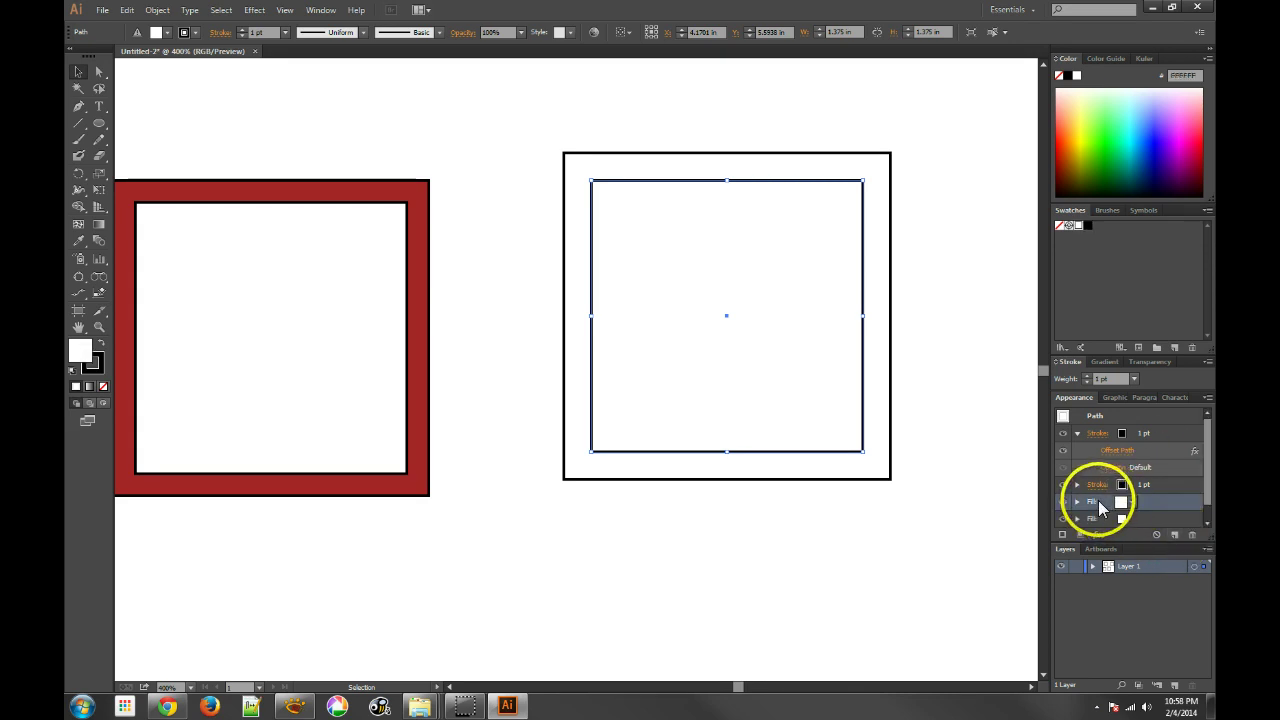
mouse_move(1100, 459)
left_mouse_down()
mouse_move(1111, 423)
mouse_move(1108, 491)
mouse_move(1112, 470)
left_mouse_up()
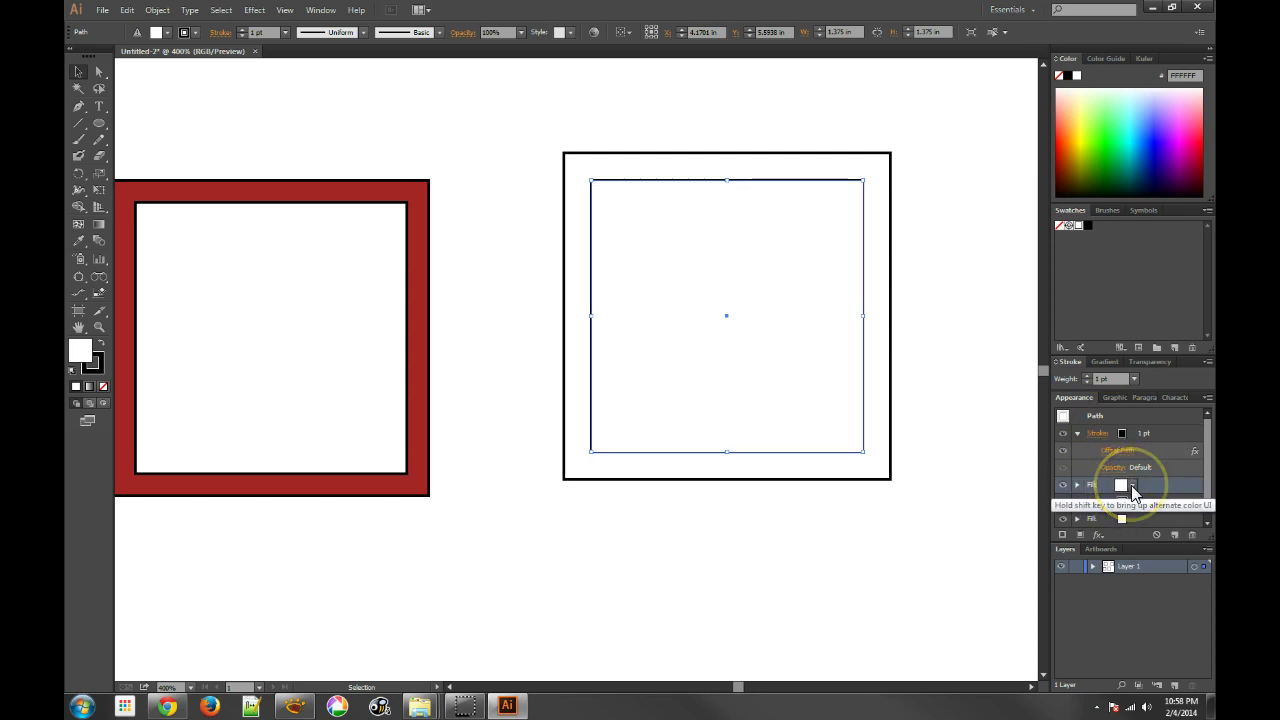
left_click(1132, 486)
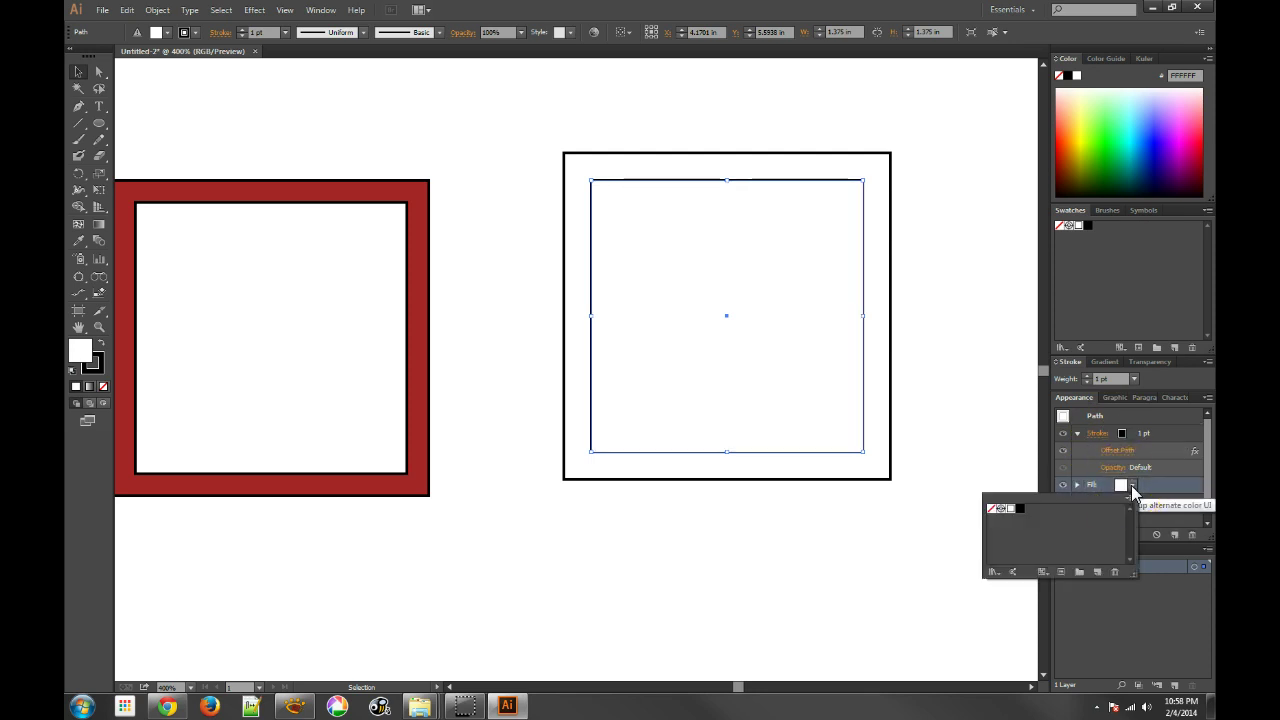
left_click(1037, 510)
left_click(1096, 571)
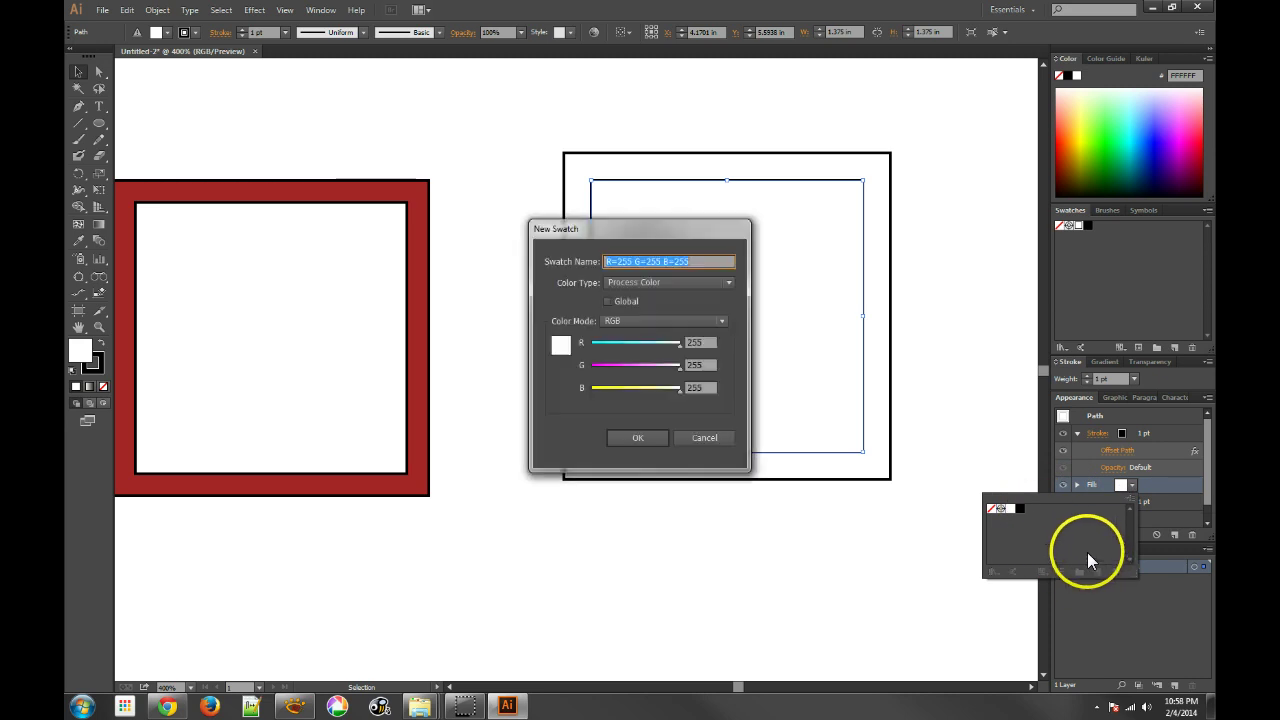
left_click_drag(637, 372, 598, 366)
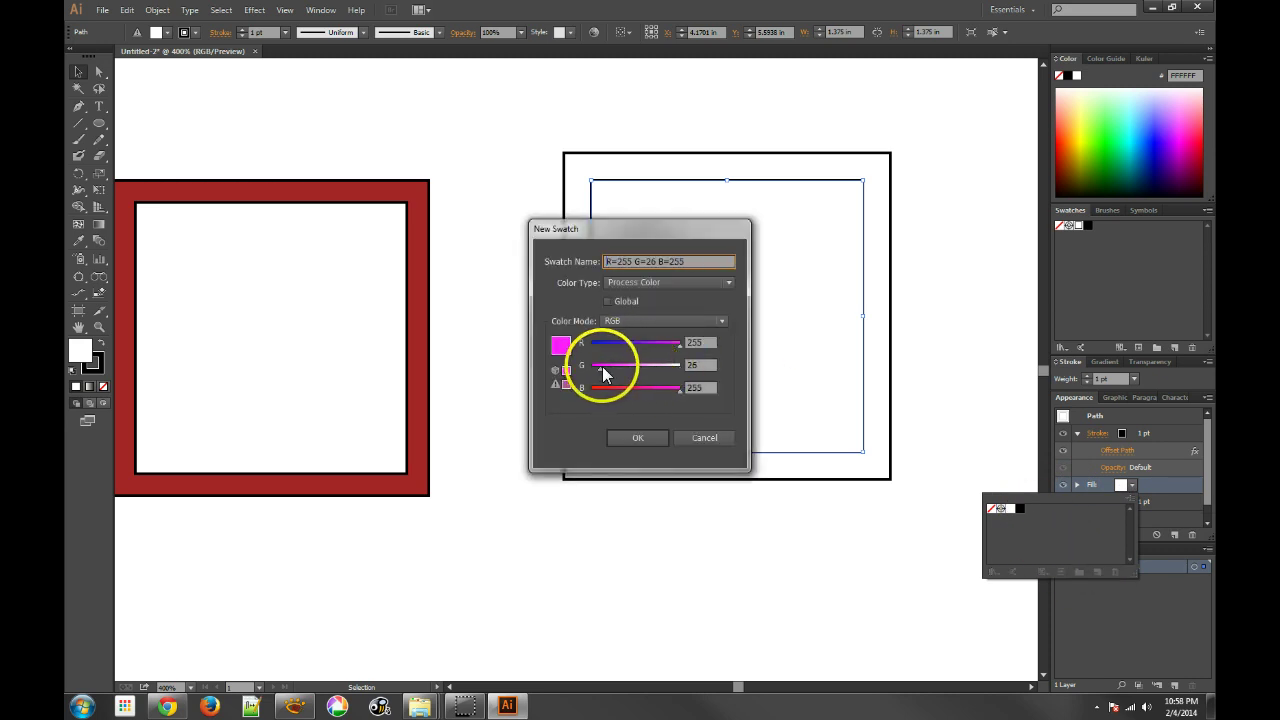
left_click(643, 349)
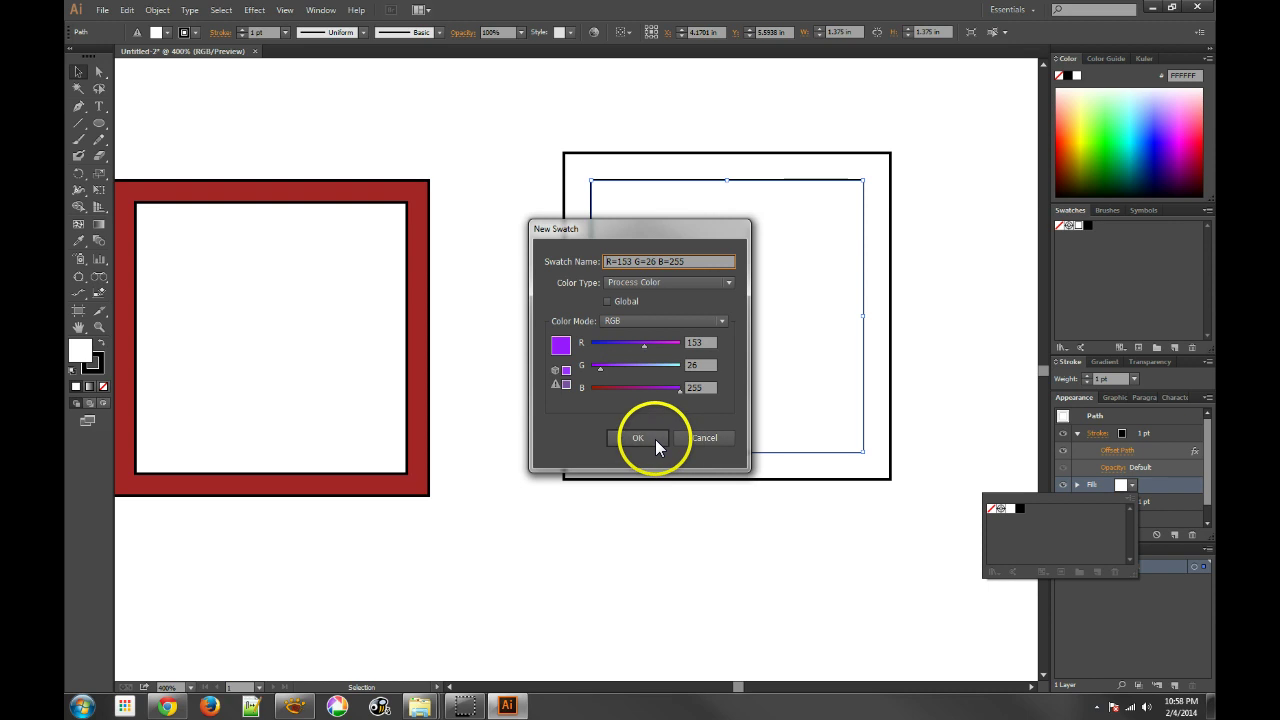
left_click(637, 438)
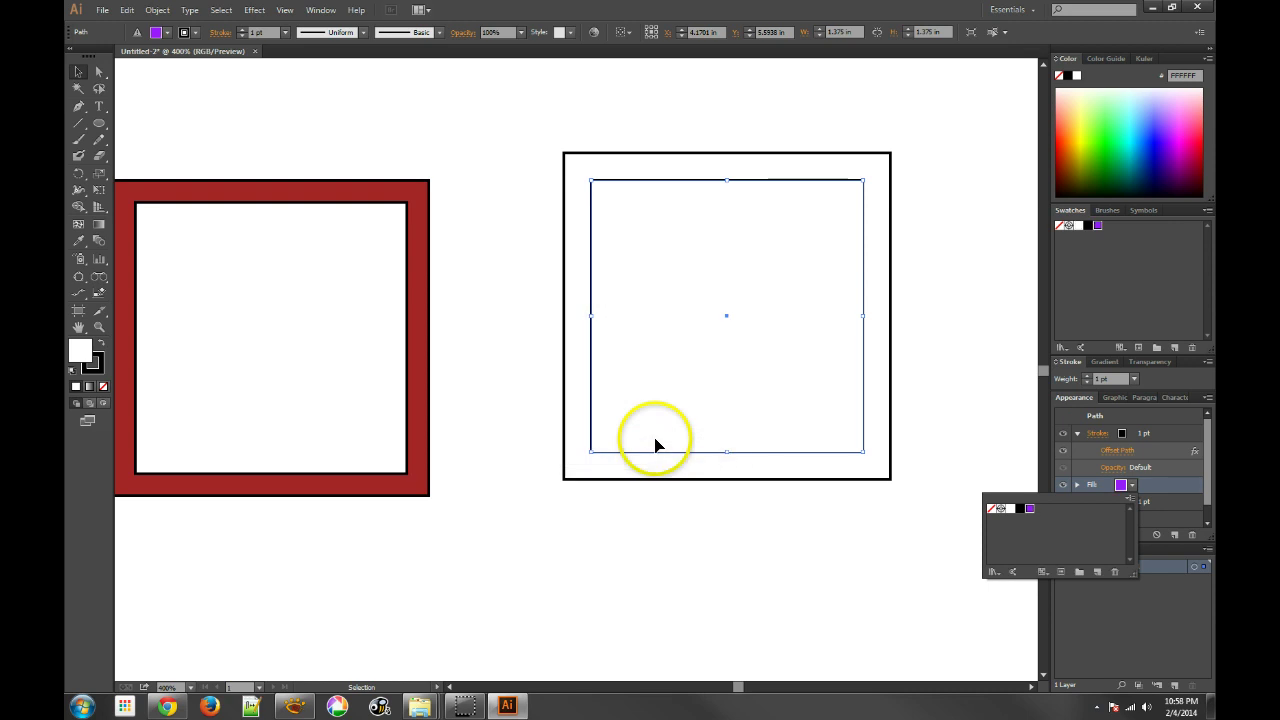
left_click(1157, 484)
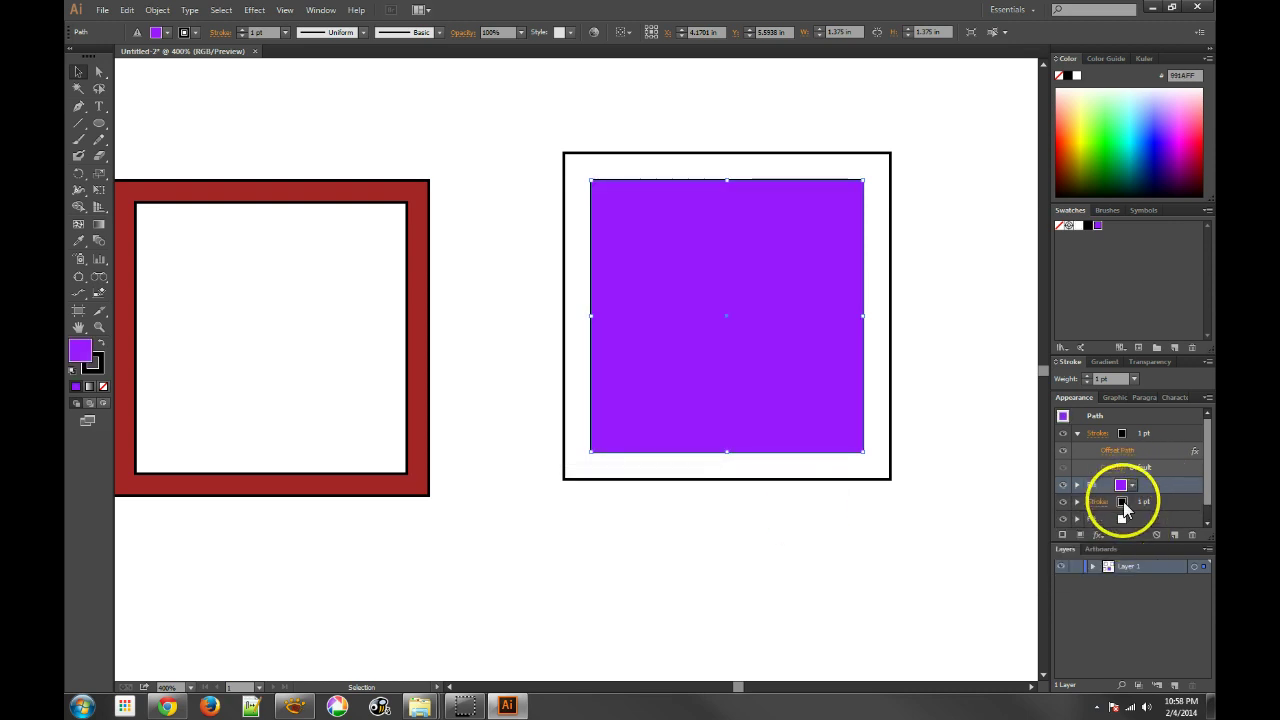
Make the lower fill purple and copy the Offset Path effect onto it.
left_click(1122, 519)
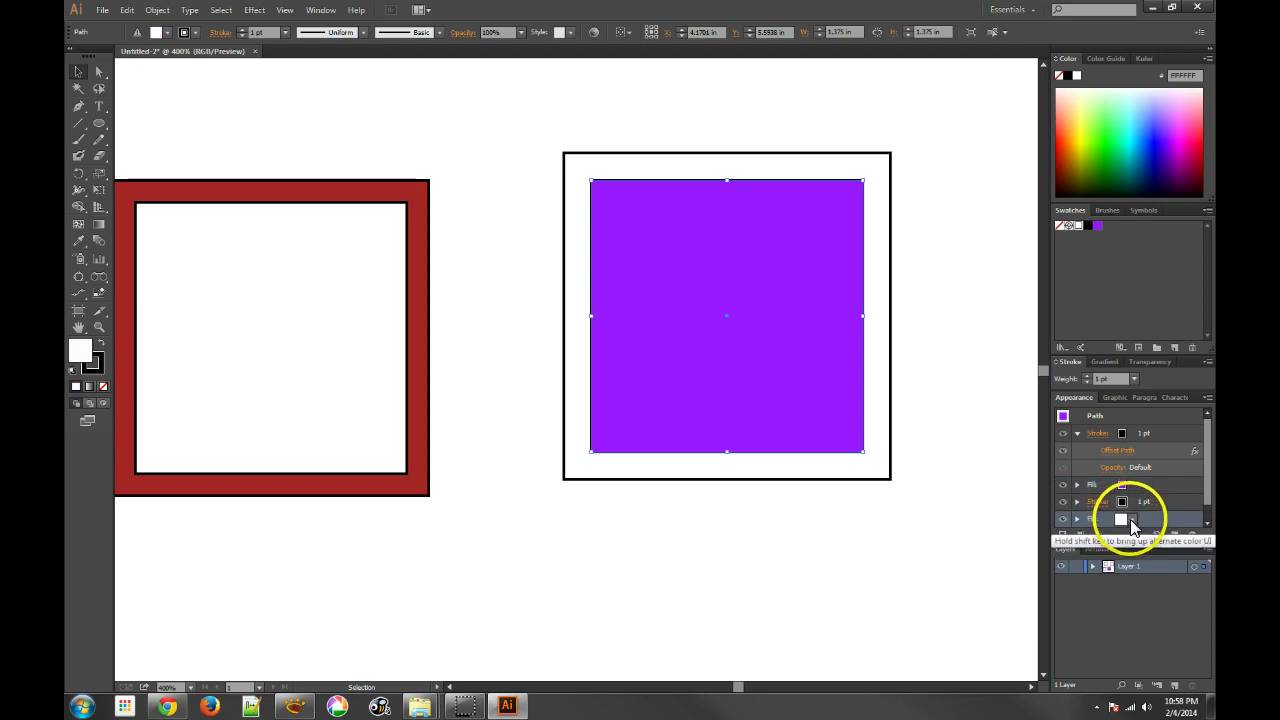
left_click(1122, 519)
left_click(1031, 544)
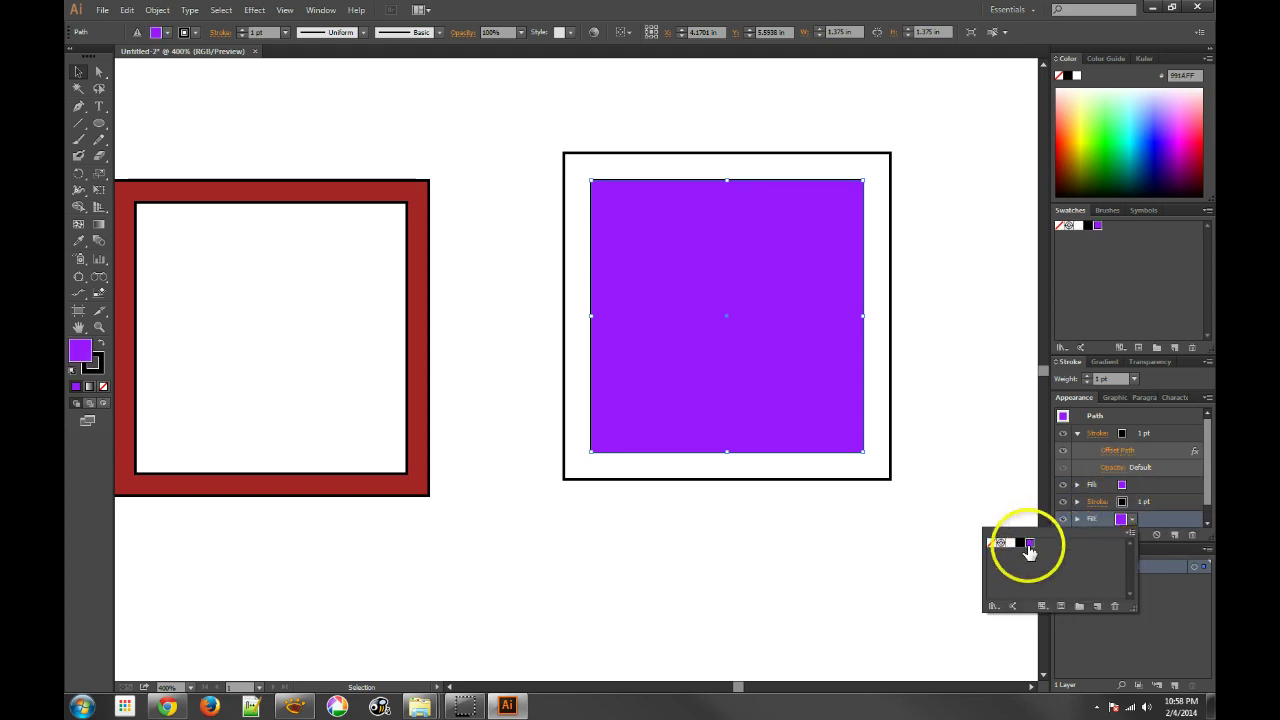
left_click(1120, 512)
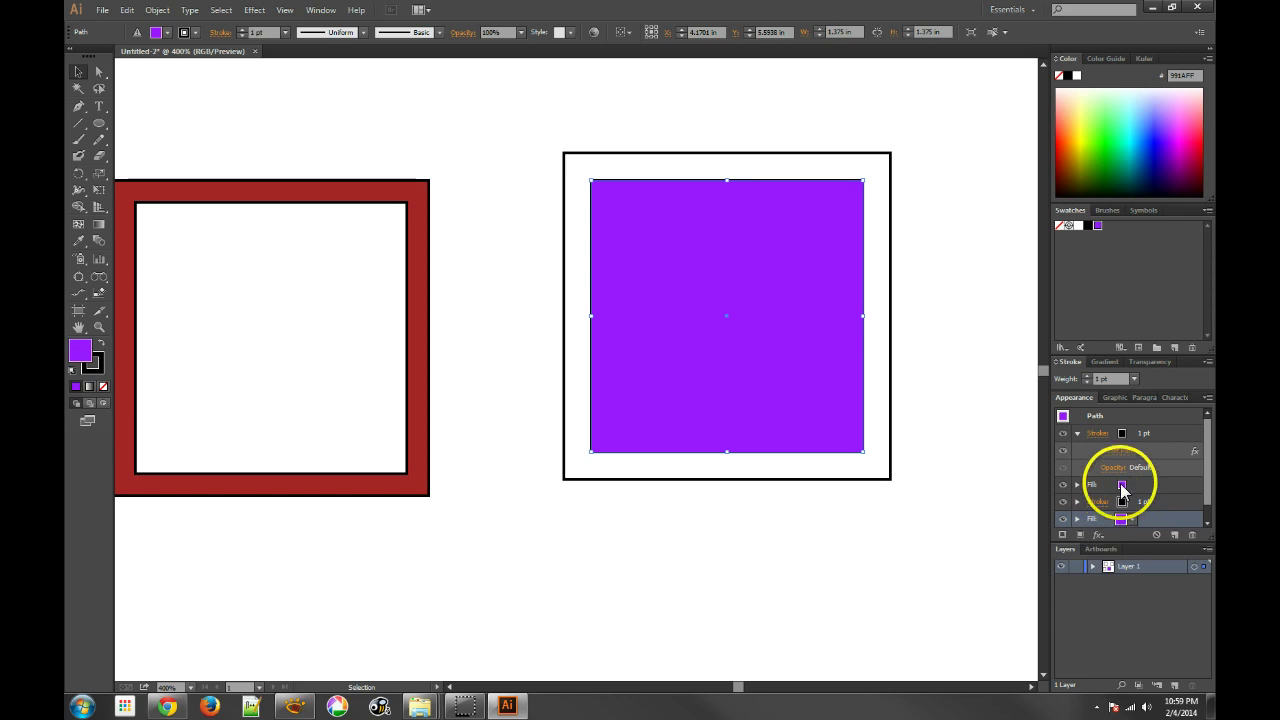
left_click(1122, 487)
left_click(1131, 488)
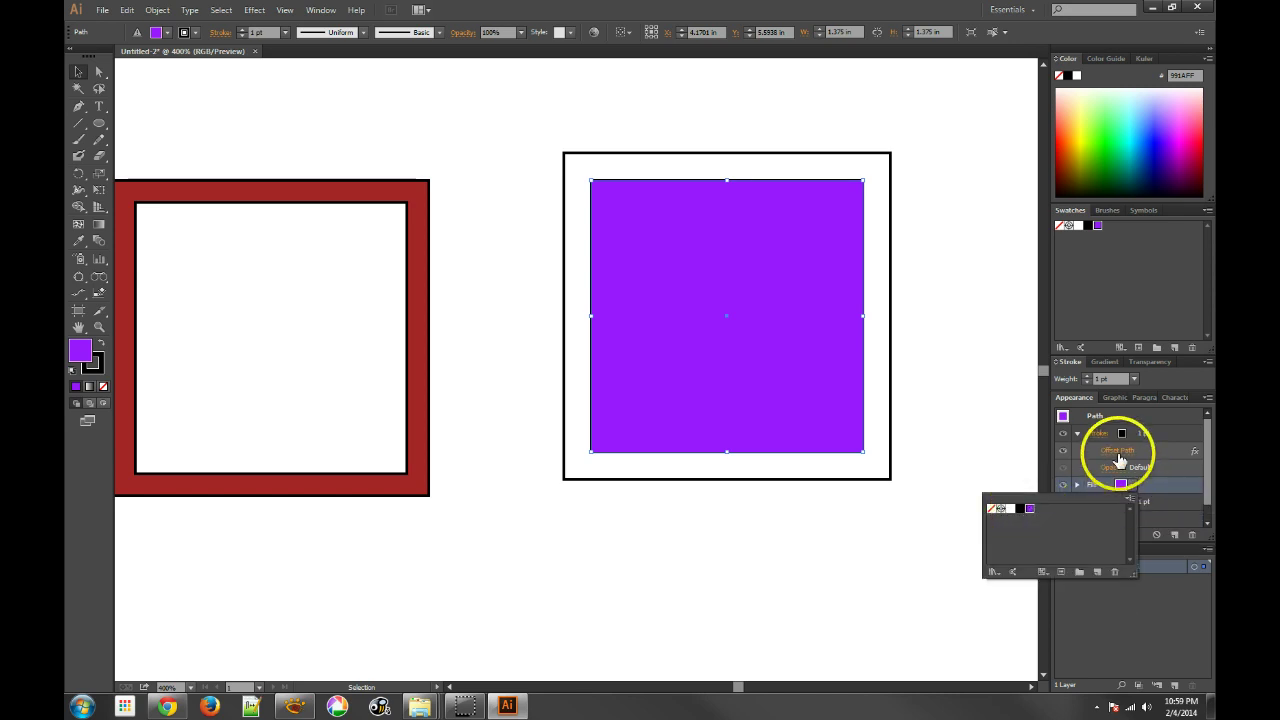
left_click(1108, 452)
left_click(1154, 446)
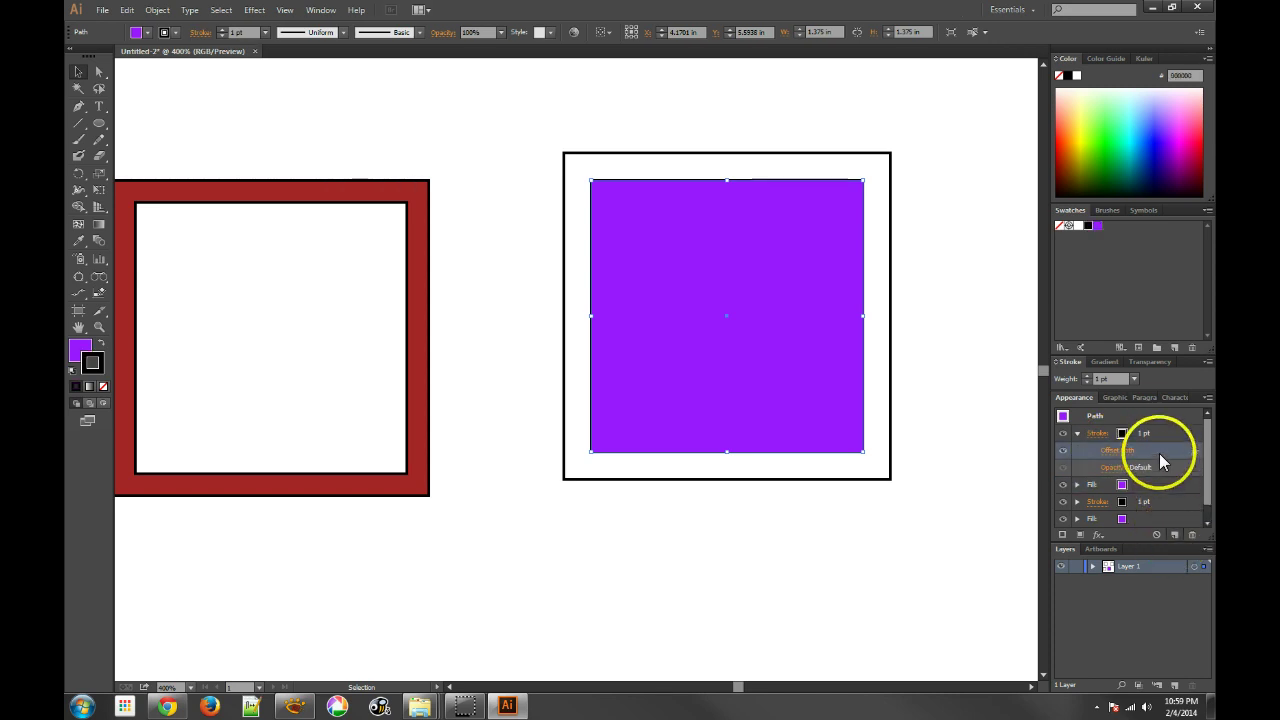
mouse_move(1155, 450)
left_mouse_down()
mouse_move(1153, 509)
mouse_move(1134, 503)
left_mouse_up()
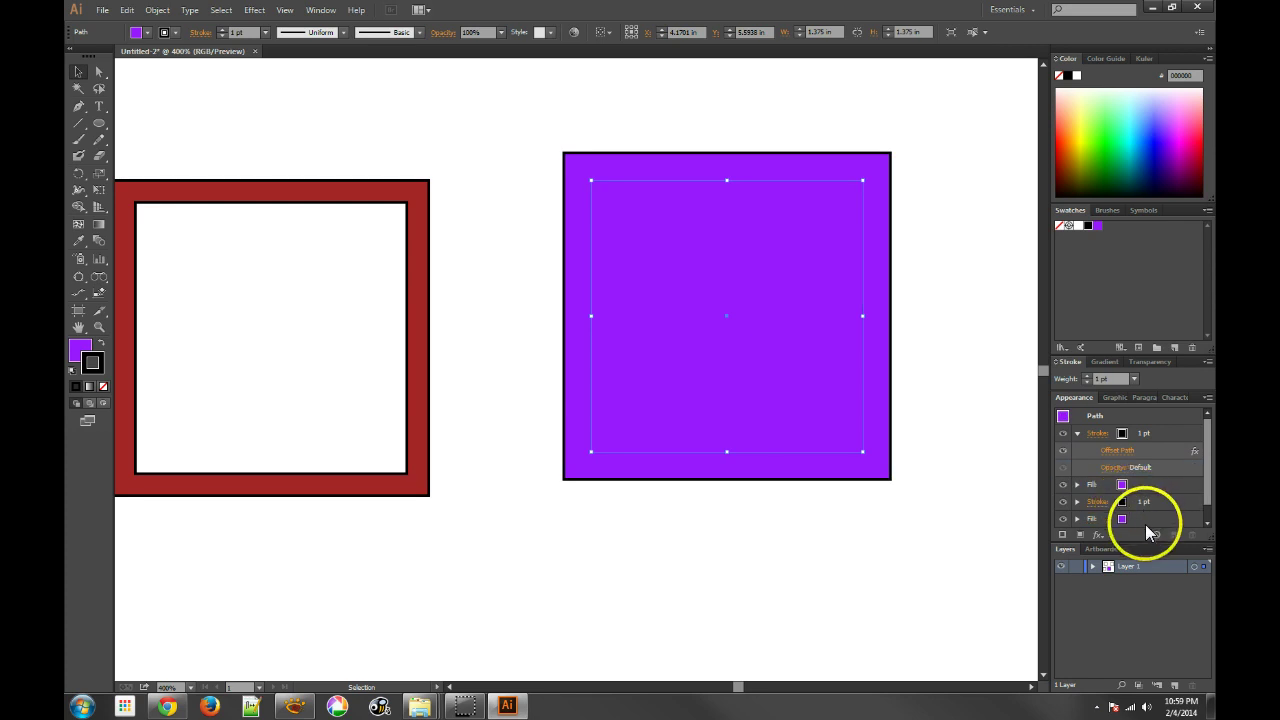
Change the lower fill to white and move it above the purple fill.
scroll(1205, 510, "down", 1)
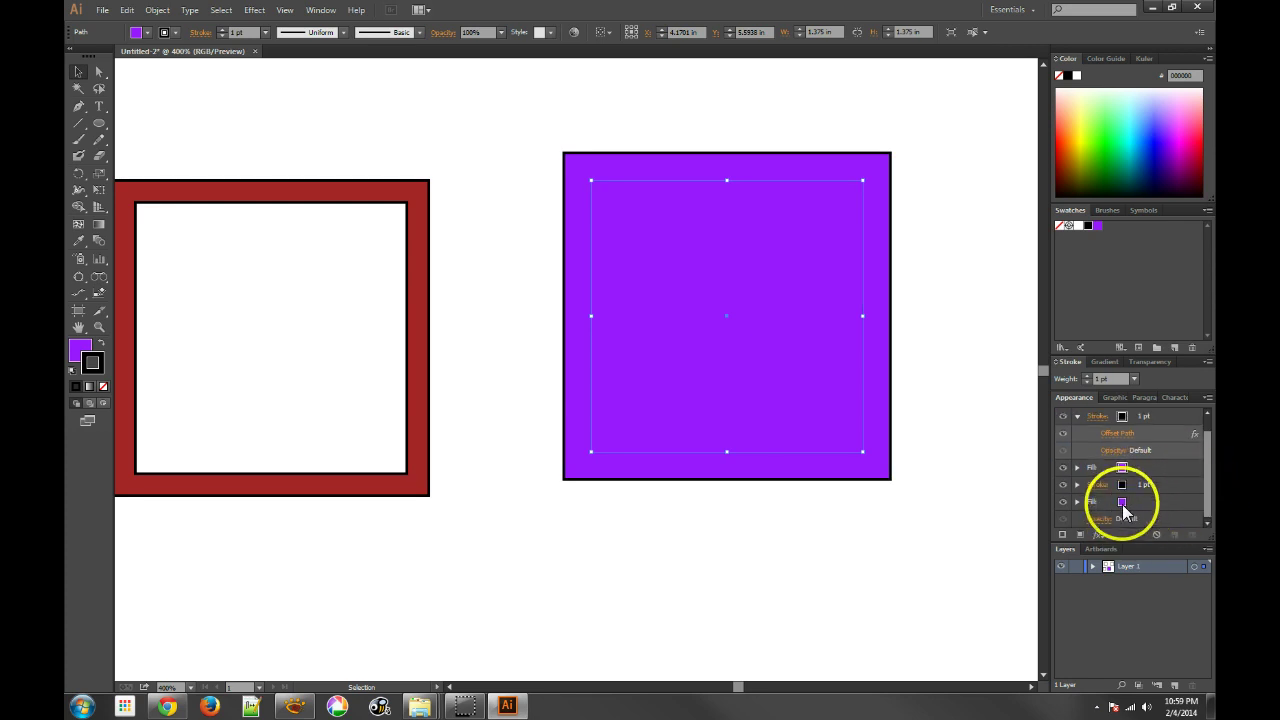
left_click(1130, 503)
left_click(1134, 505)
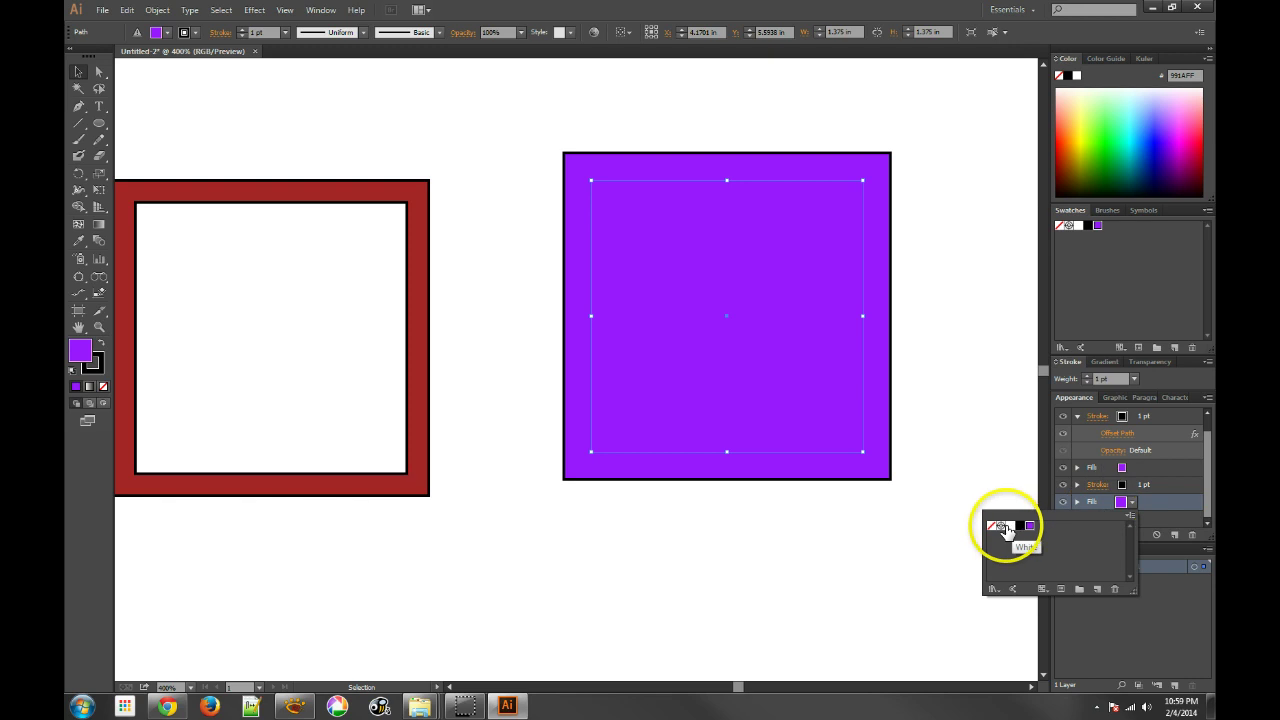
left_click(1010, 525)
left_click(1152, 505)
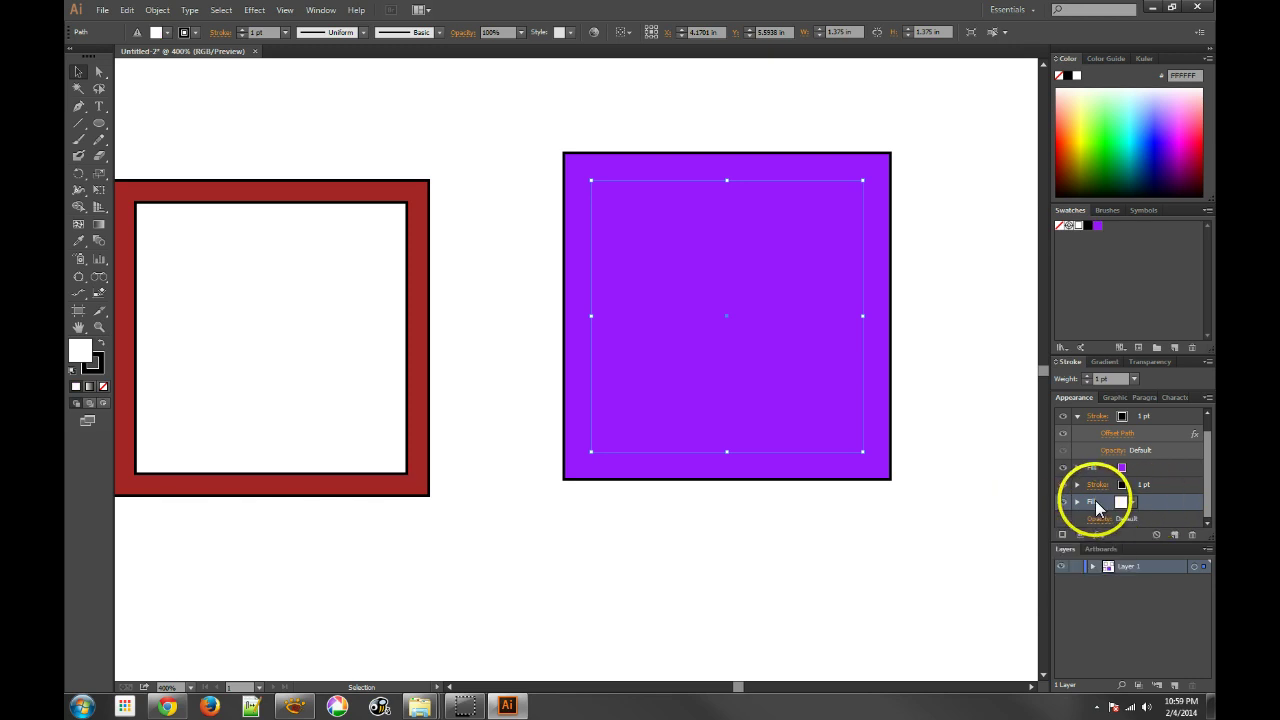
mouse_move(1097, 500)
left_mouse_down()
mouse_move(1094, 414)
mouse_move(1101, 478)
left_mouse_up()
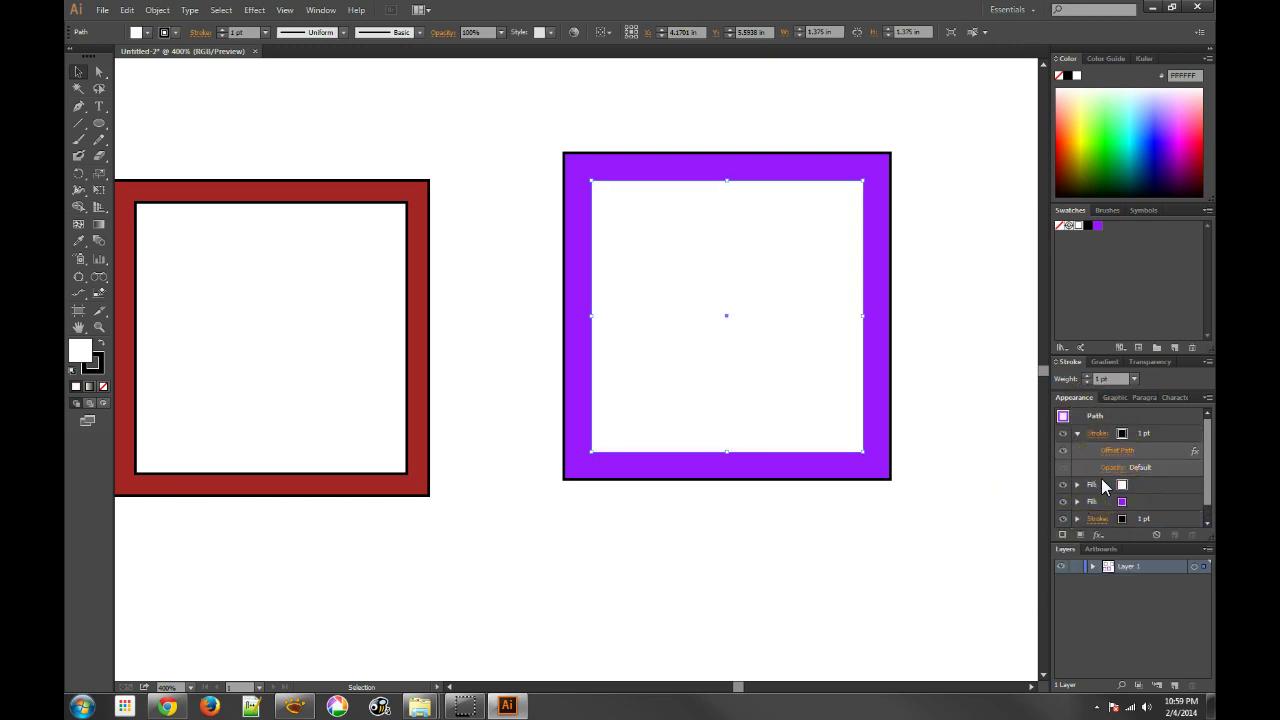
Collapse the top stroke and move the lower 1 pt black stroke above the purple fill.
left_click(1097, 437)
left_click(1071, 428)
left_click(1077, 436)
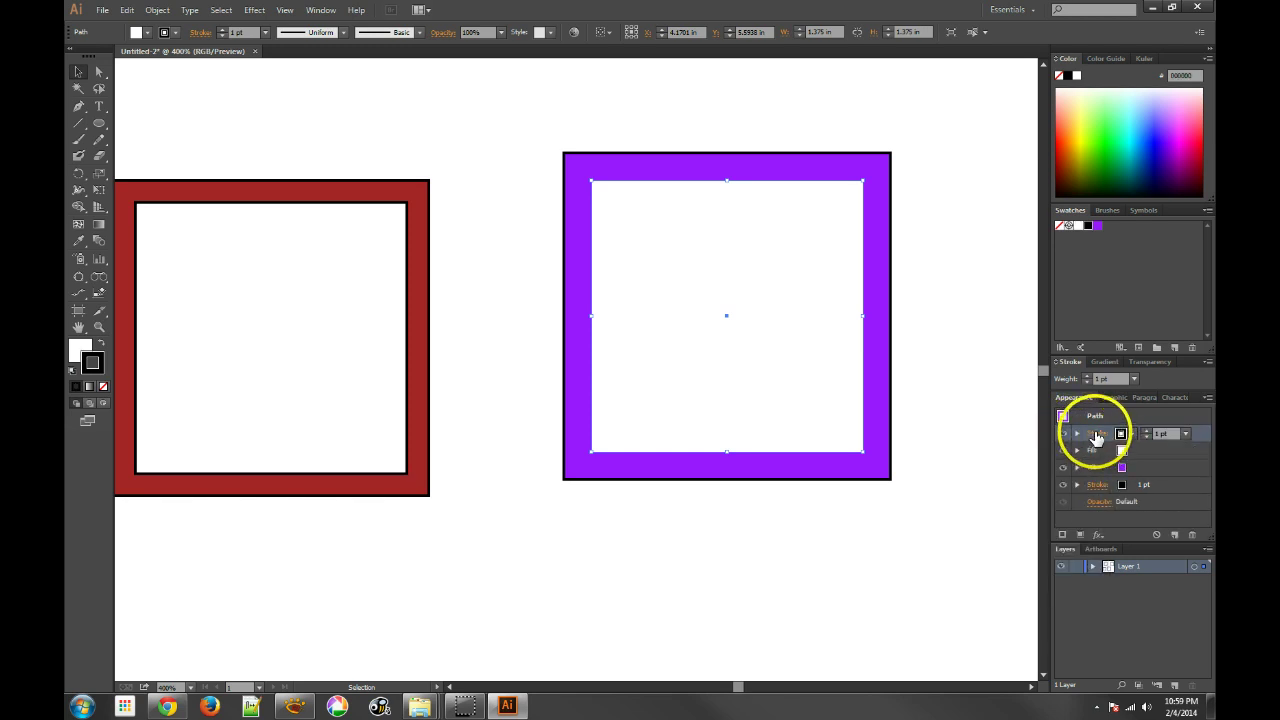
left_click(1101, 486)
left_click_drag(1108, 486, 1091, 491)
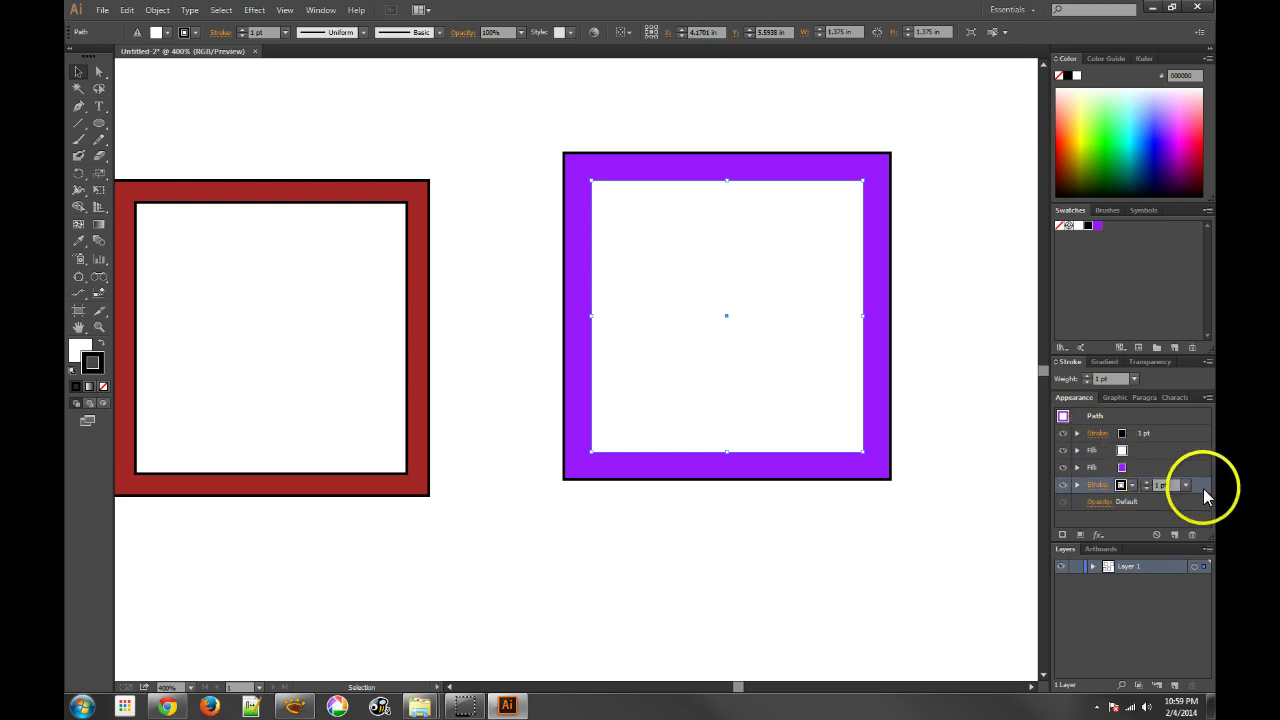
mouse_move(1203, 480)
left_mouse_down()
mouse_move(1194, 430)
mouse_move(1203, 486)
mouse_move(1201, 463)
left_mouse_up()
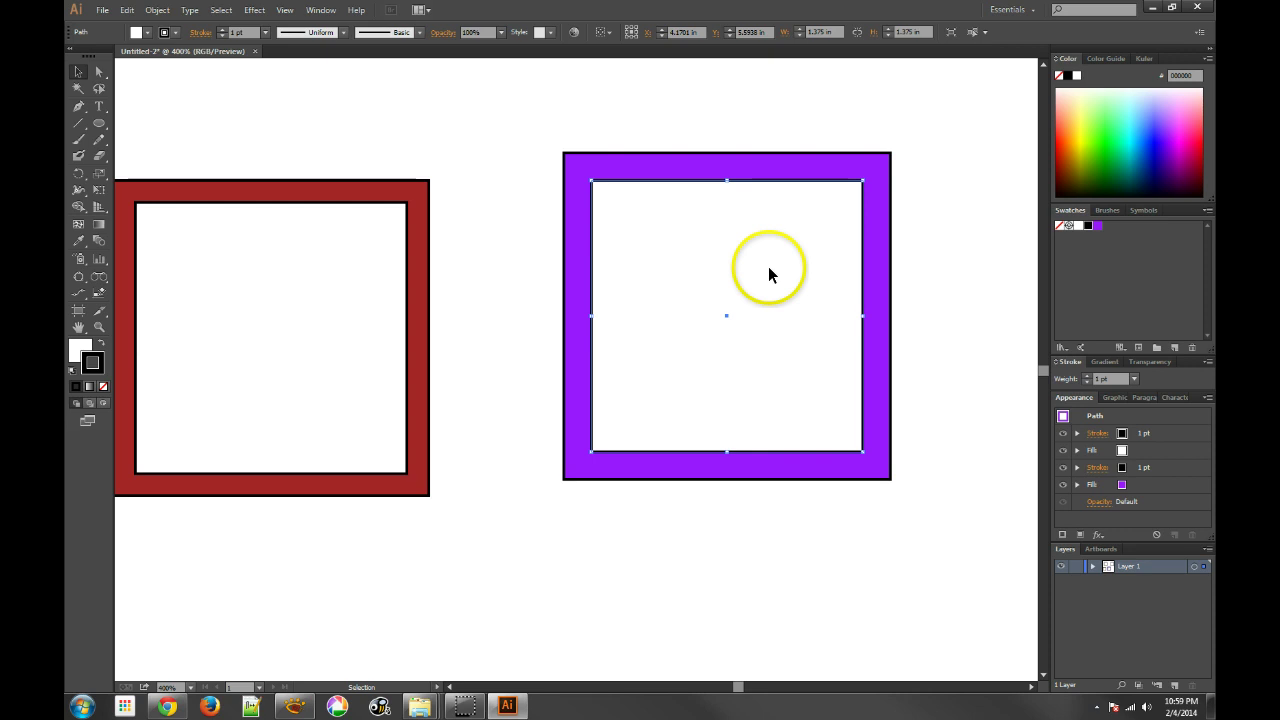
Reselect the right square and switch its purple outer fill to the black swatch.
left_click(970, 252)
left_click(838, 257)
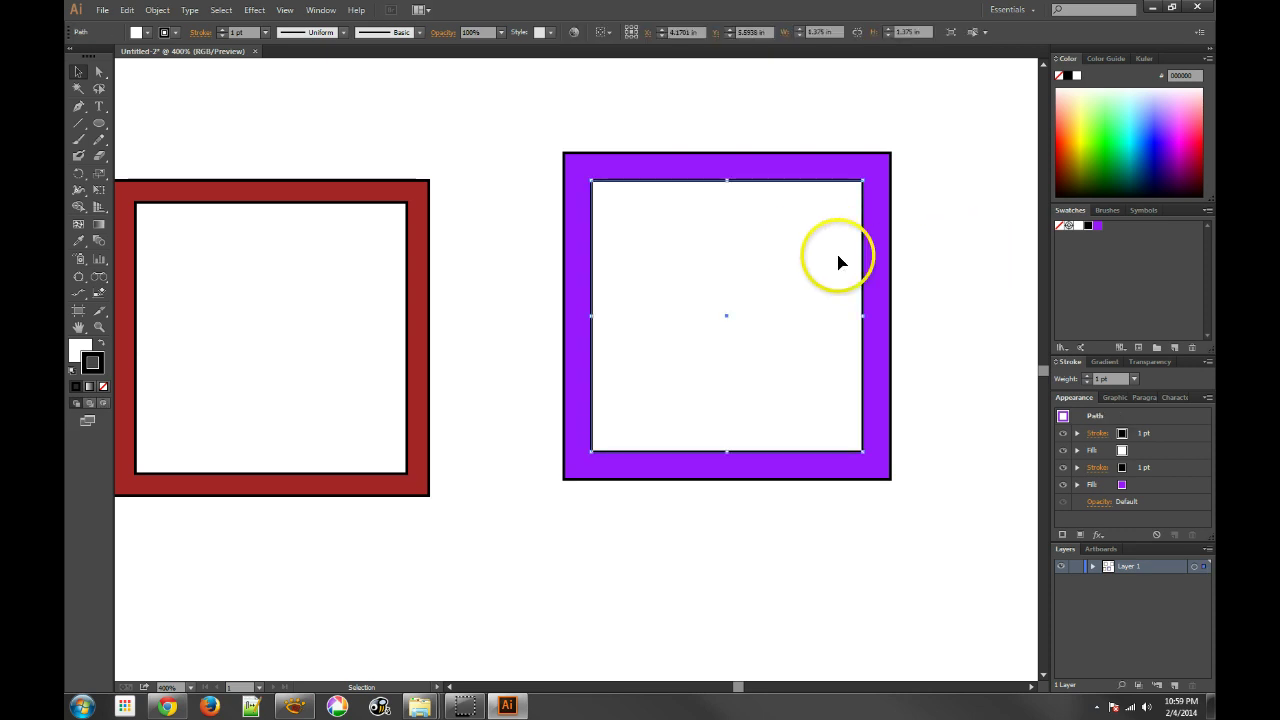
left_click(1080, 485)
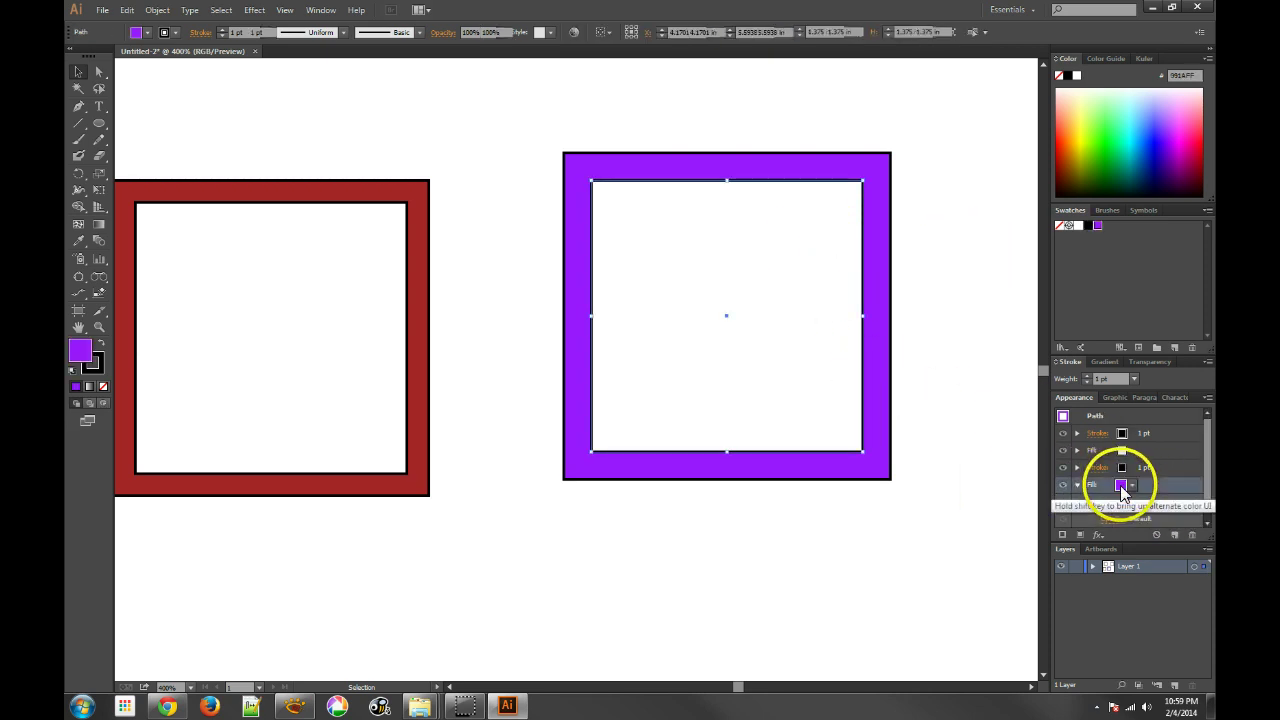
left_click(1121, 486)
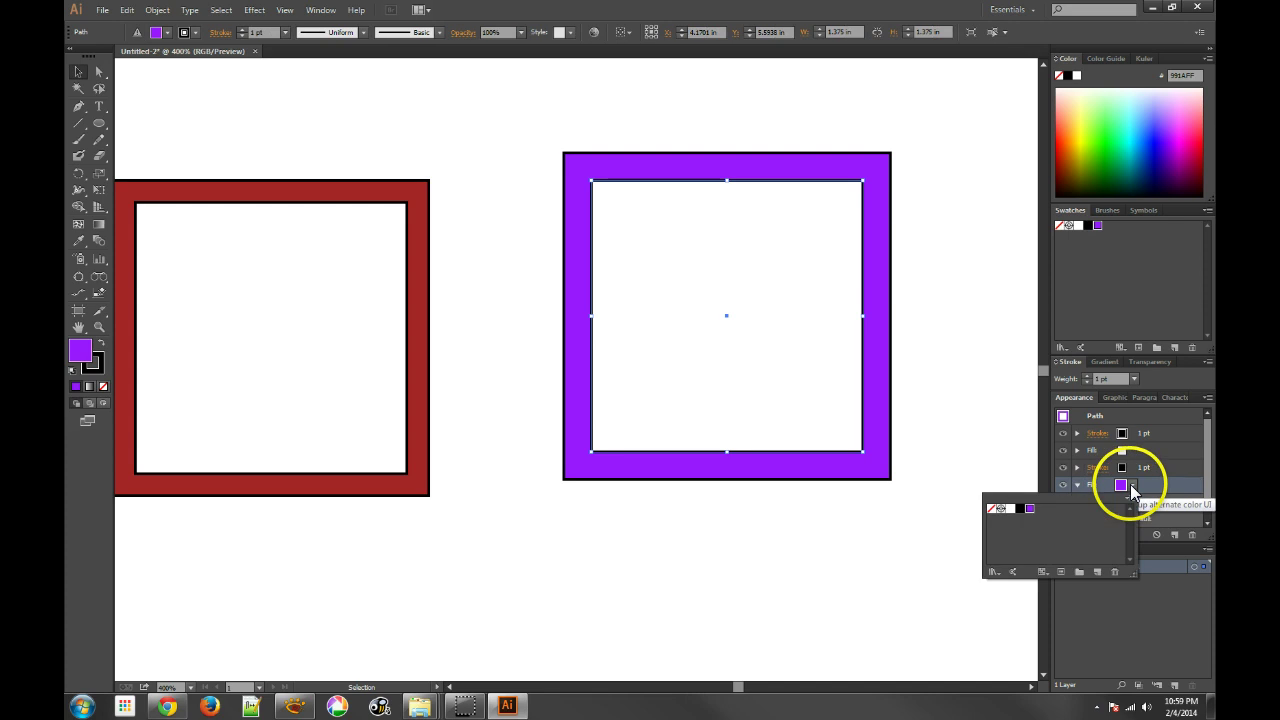
left_click(1020, 509)
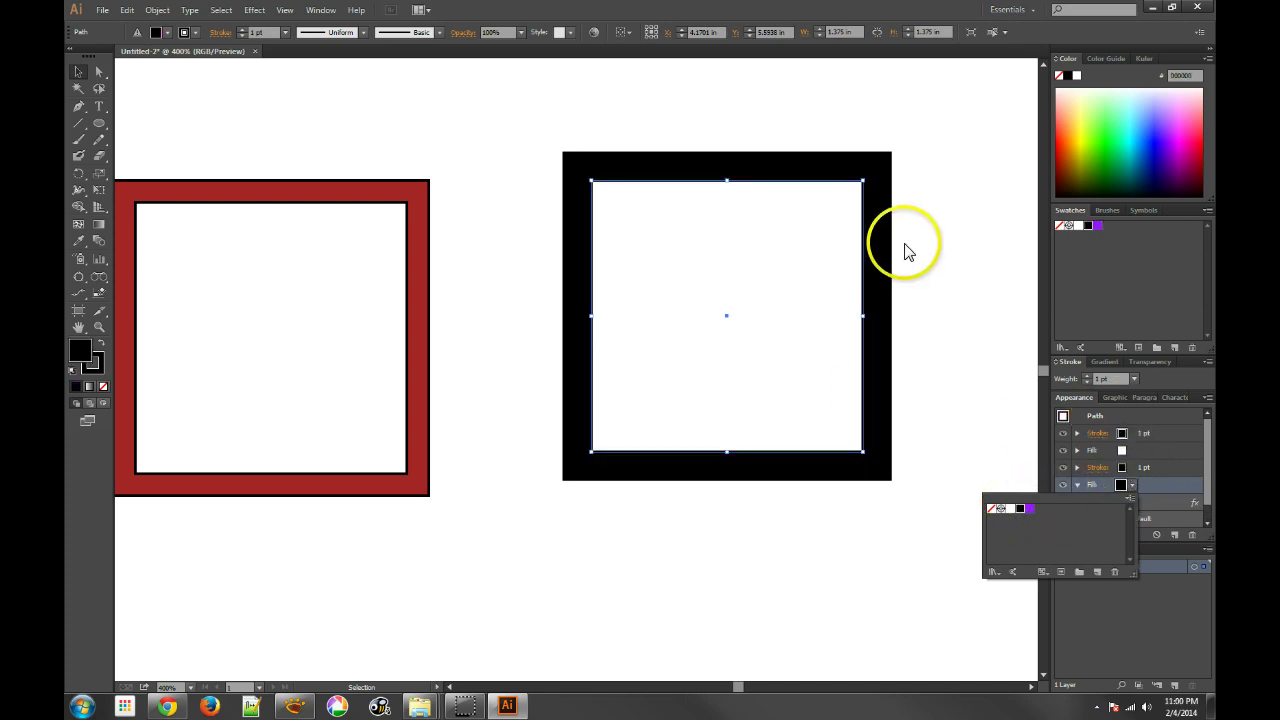
left_click(815, 250)
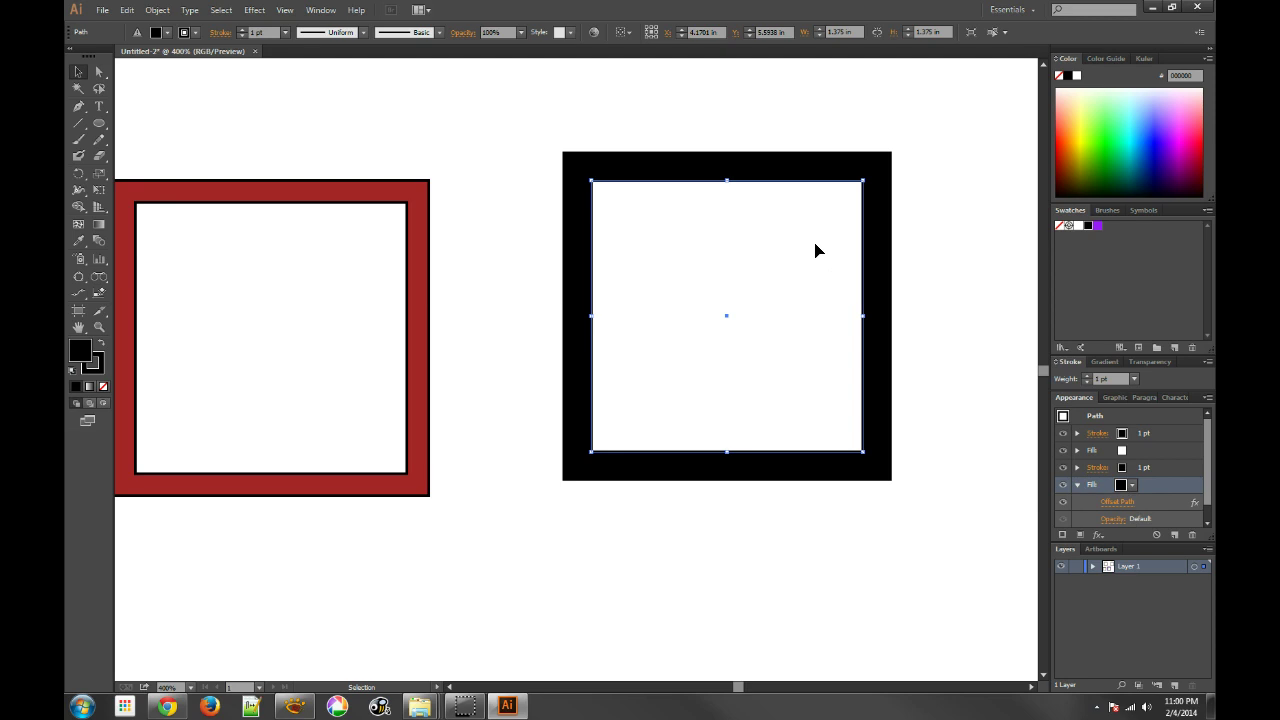
Dash the left square's 15 pt red stroke at 2 pt, then nudge the square up-right.
left_click(365, 360)
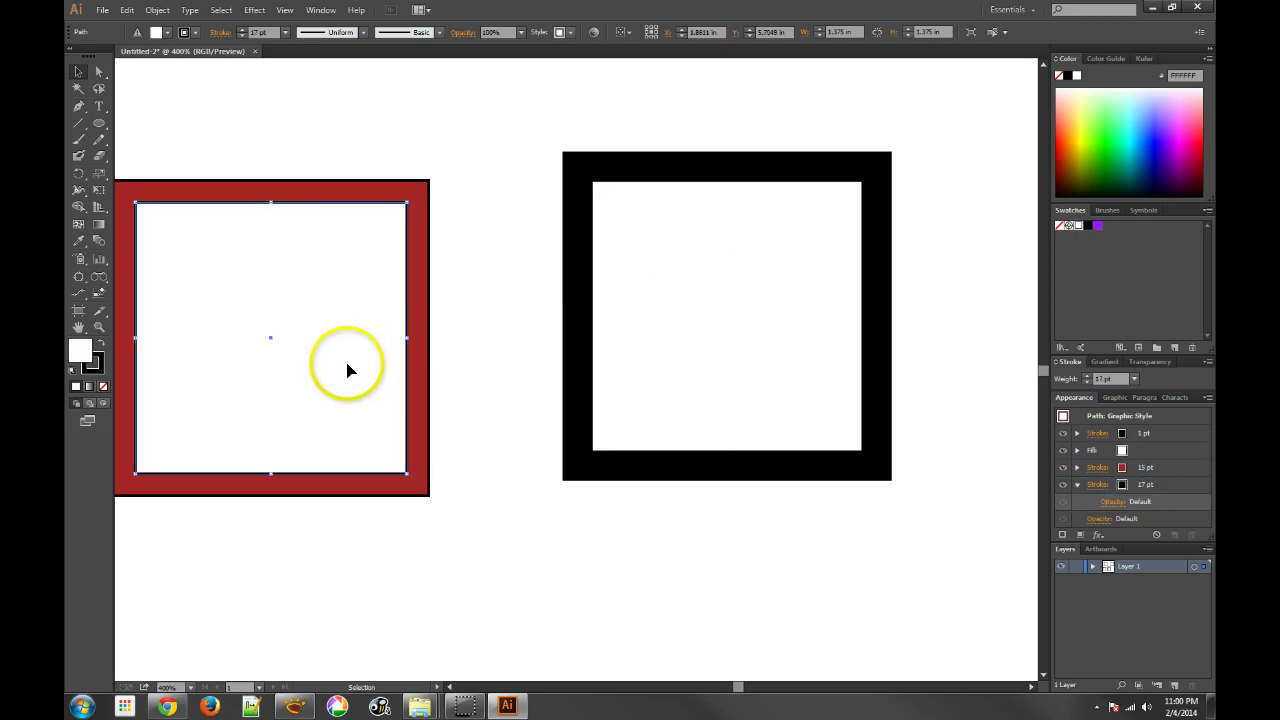
left_click(1095, 467)
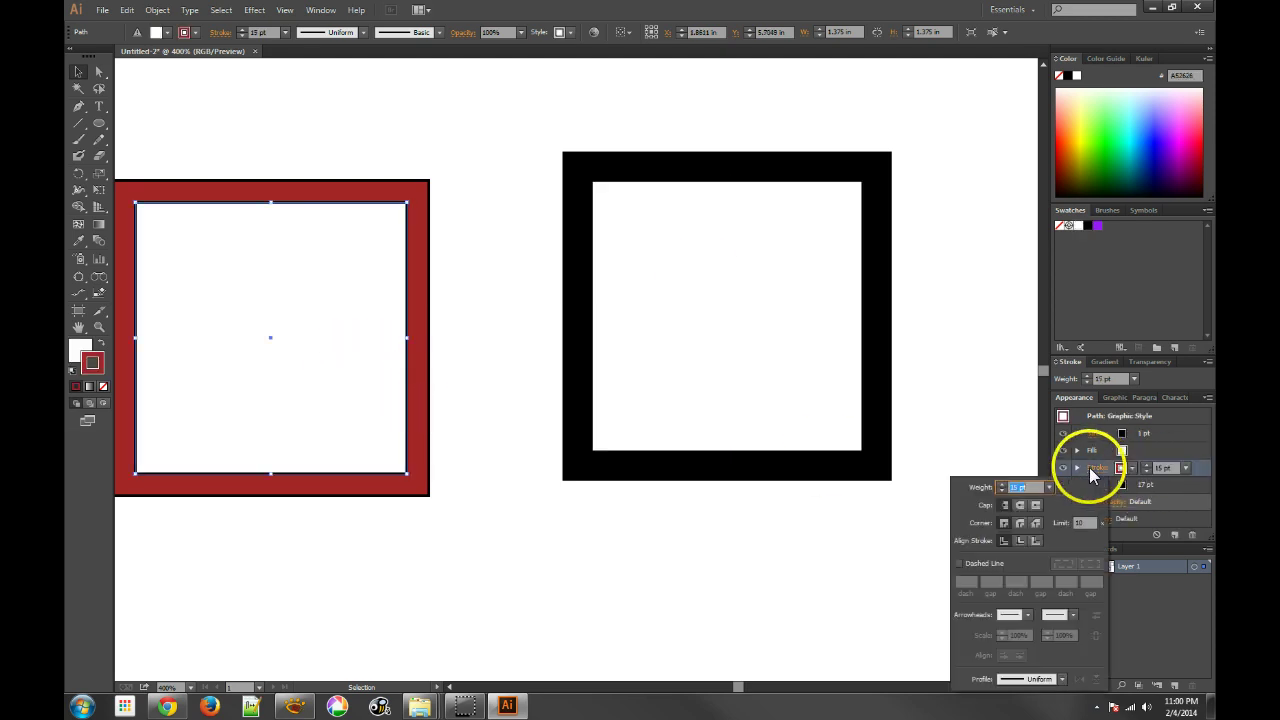
left_click(959, 564)
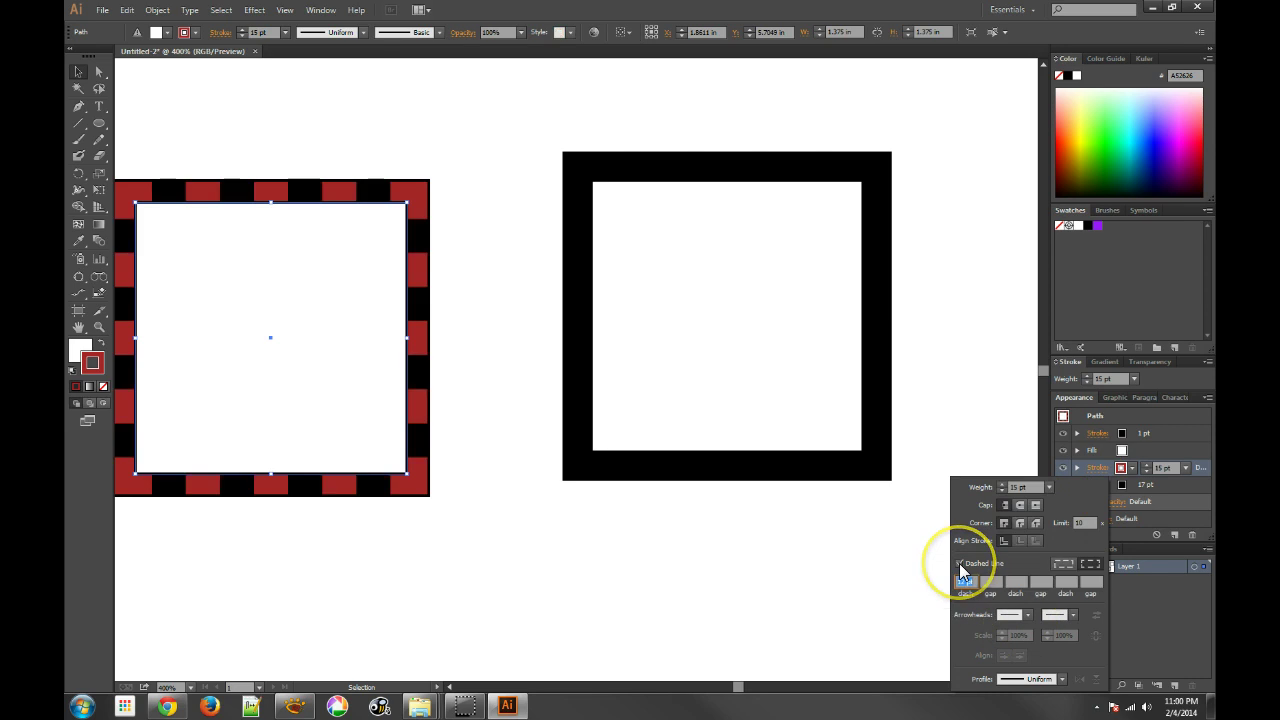
left_click(964, 581)
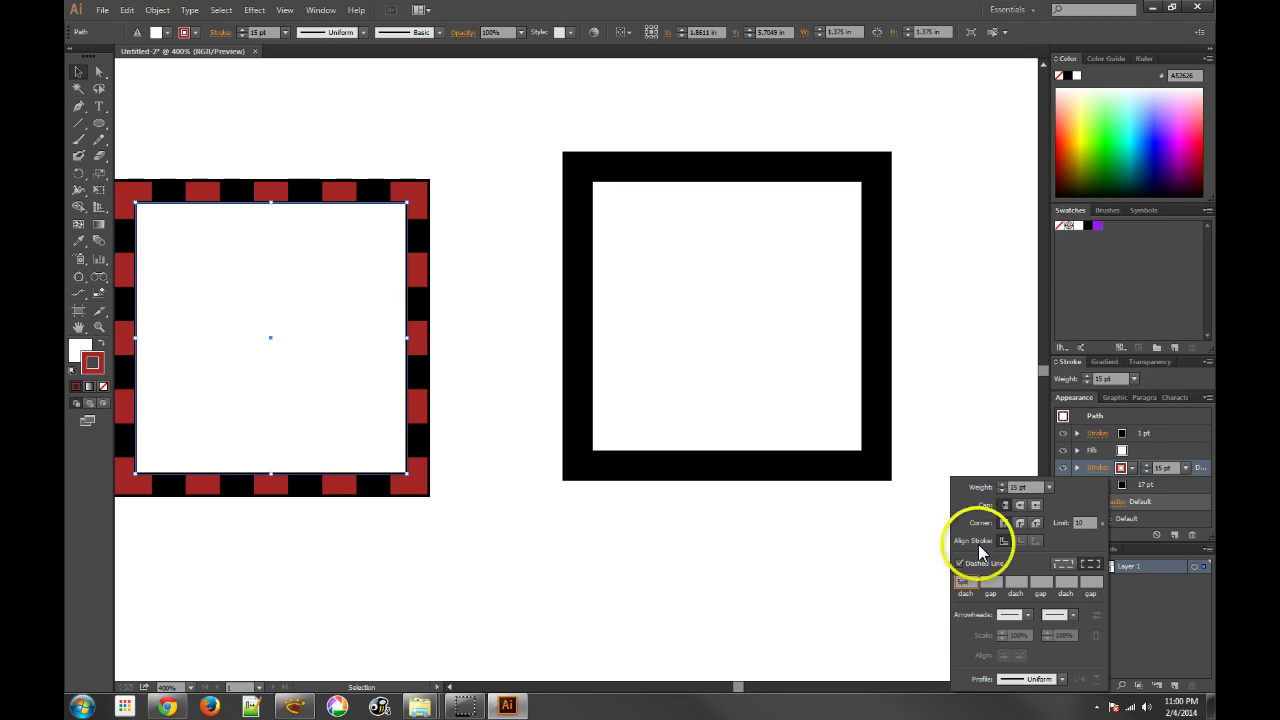
left_click(995, 585)
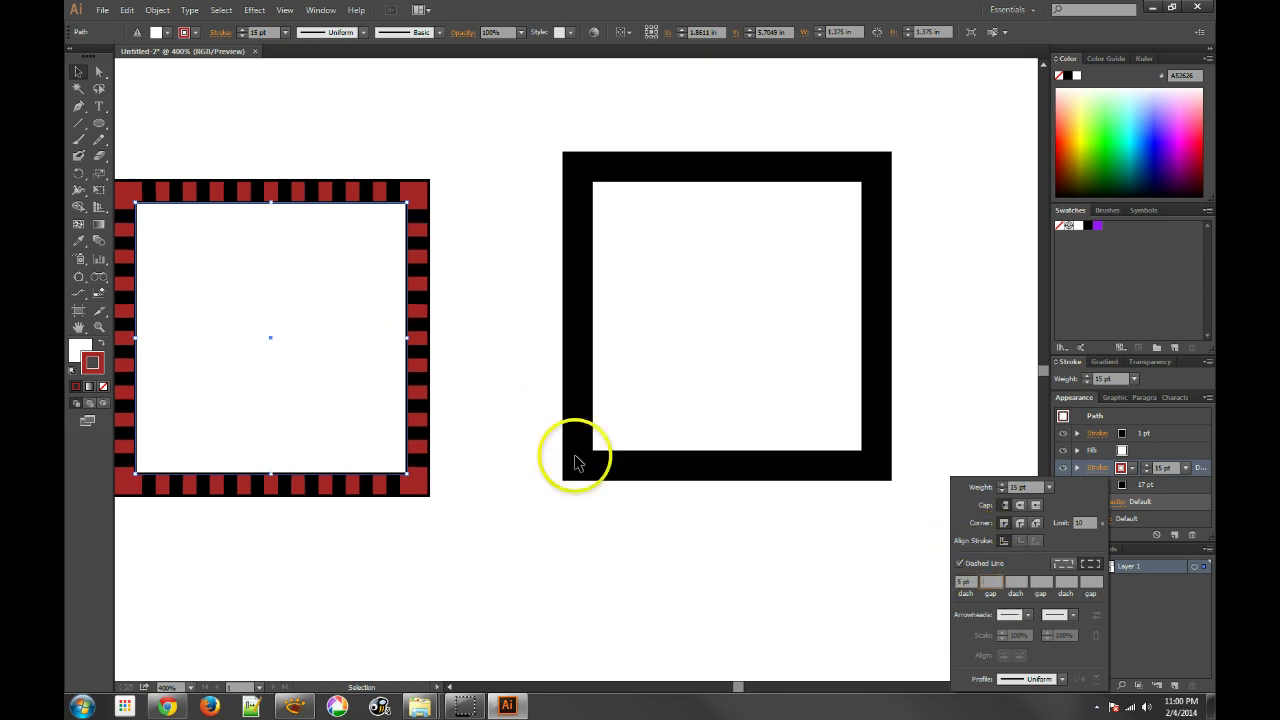
left_click(964, 582)
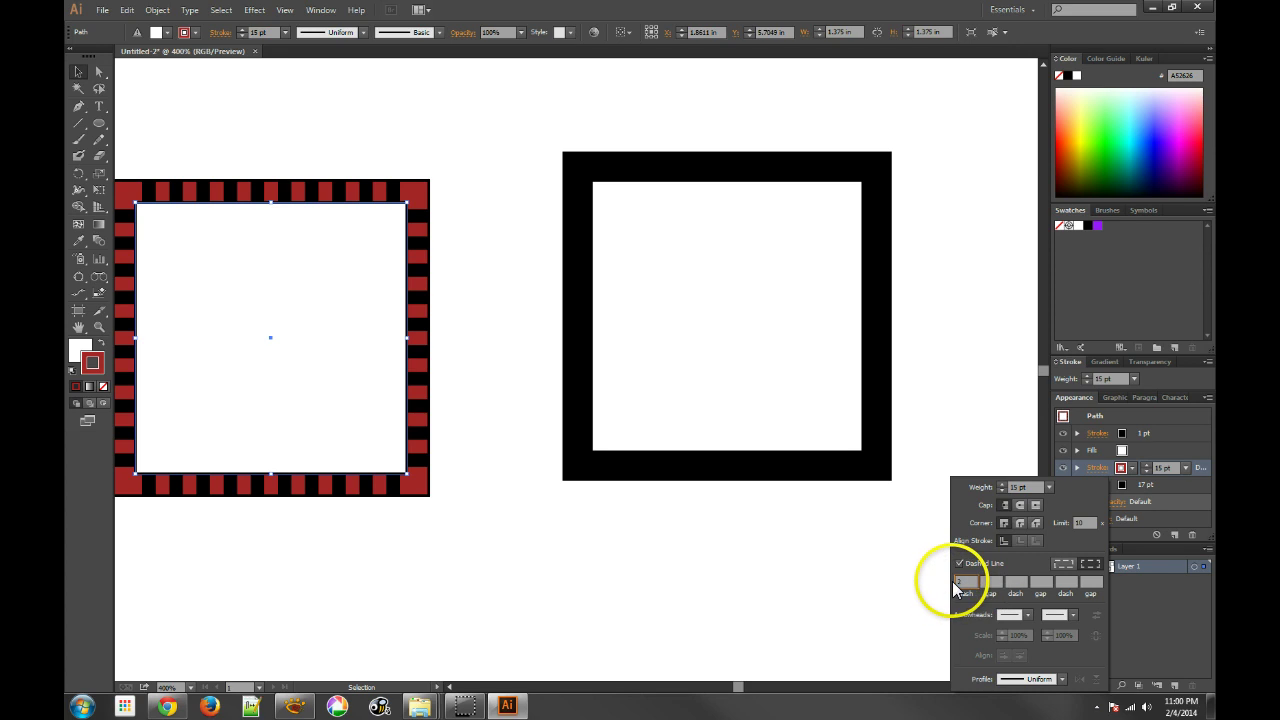
key("Return")
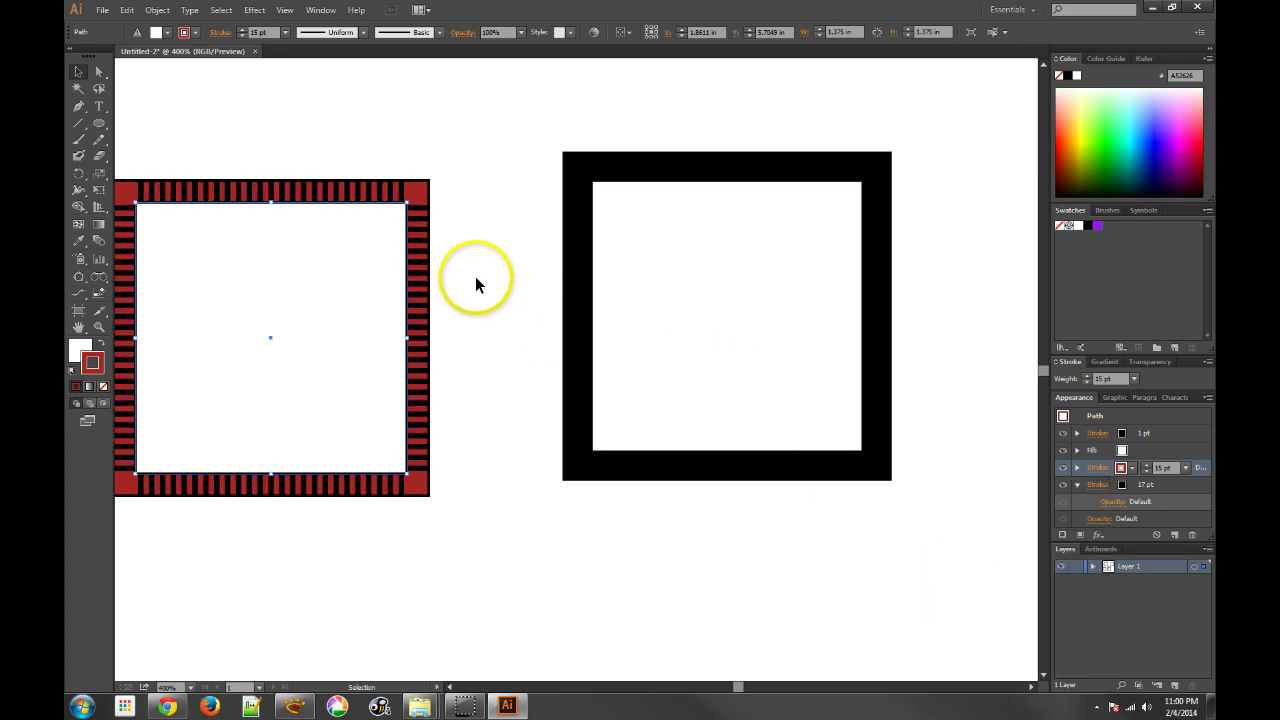
left_click_drag(360, 278, 388, 264)
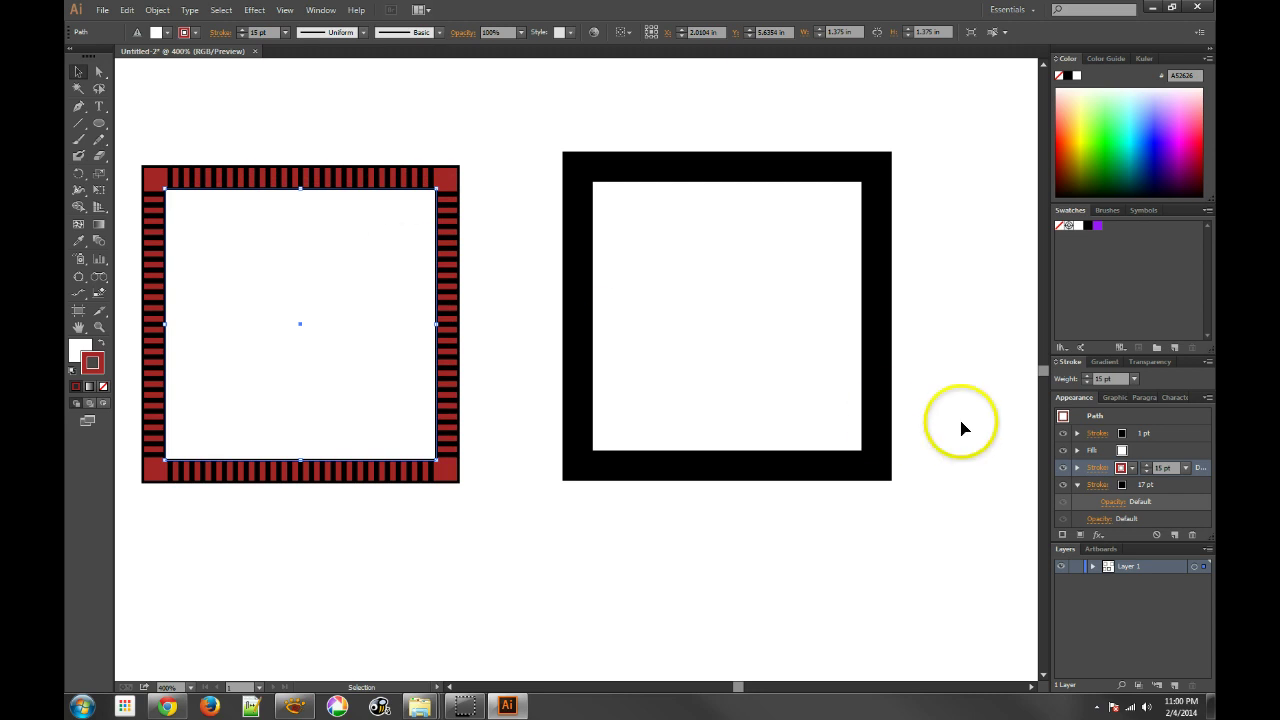
left_click(777, 395)
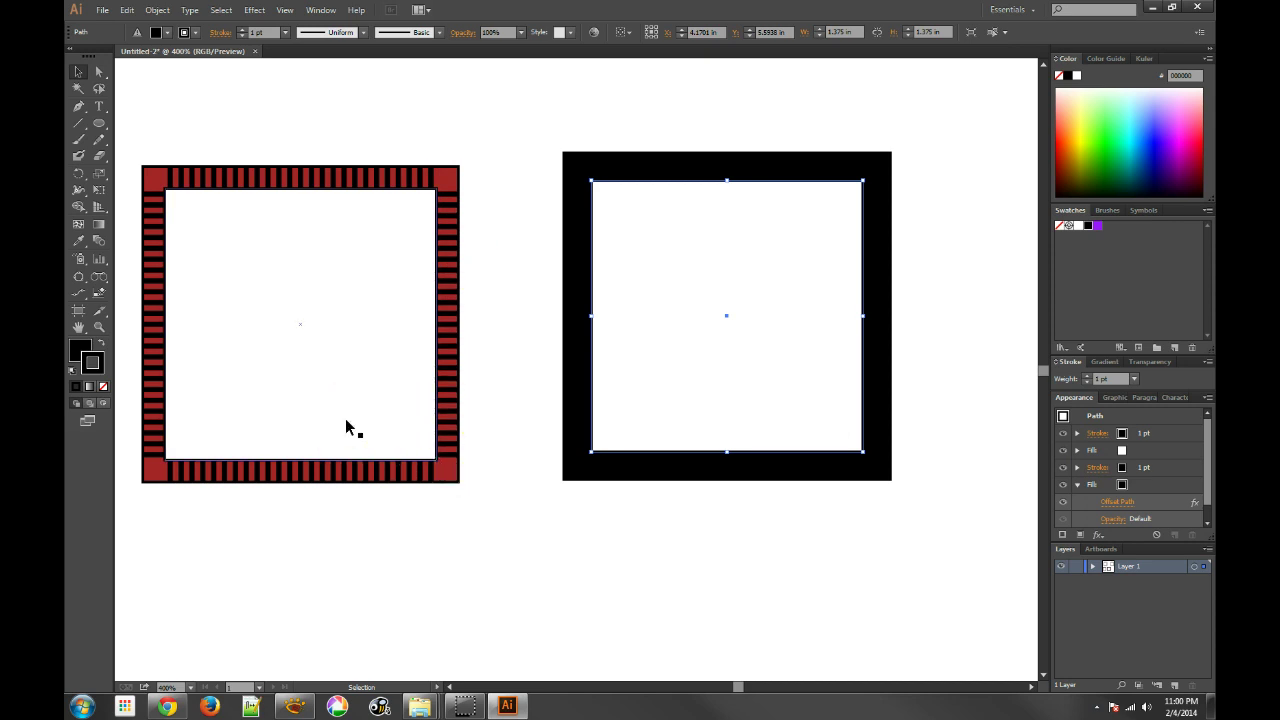
left_click(827, 526)
left_click(1084, 476)
left_click(1063, 507)
left_click(1062, 502)
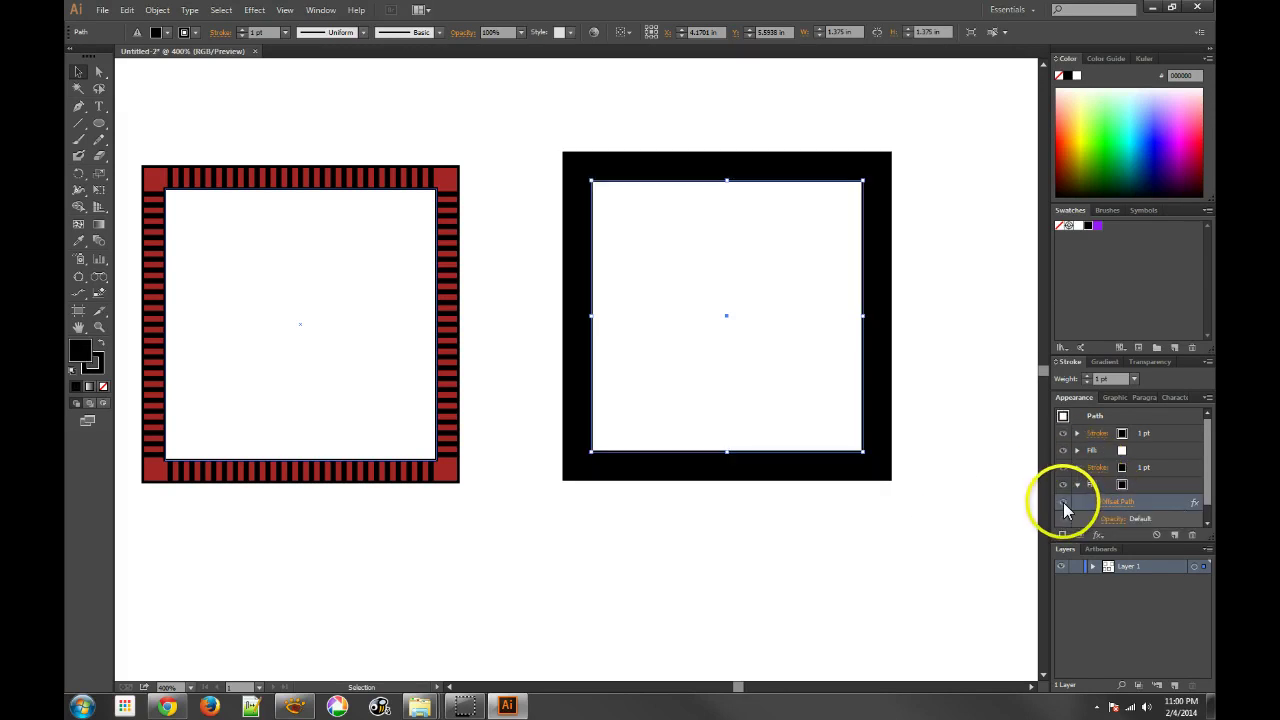
left_click(1062, 450)
left_click(1062, 450)
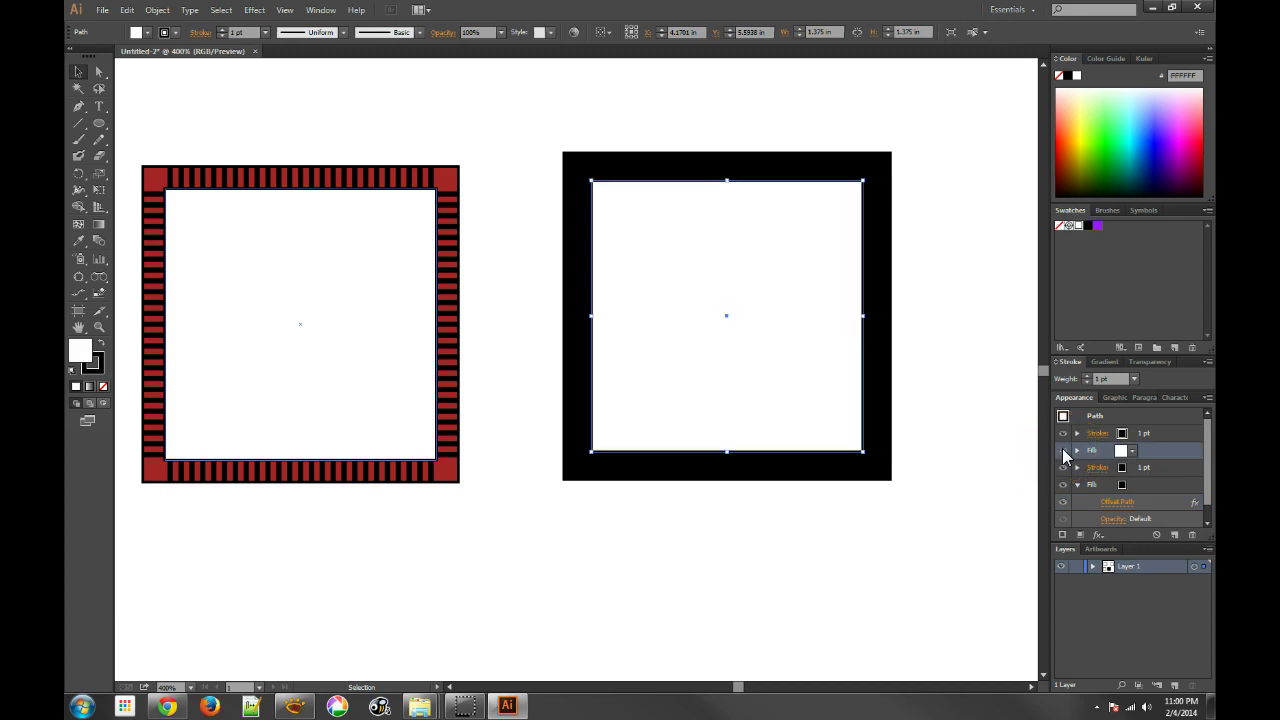